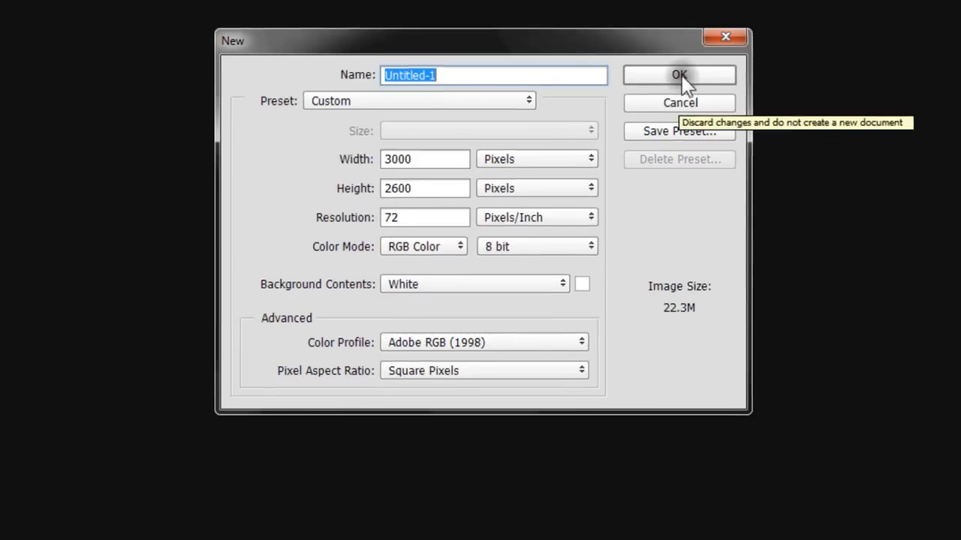
Step: Create a white 3000 x 2600 pixel RGB document at 72 pixels/inch and fit it in the window
left_click(680, 77)
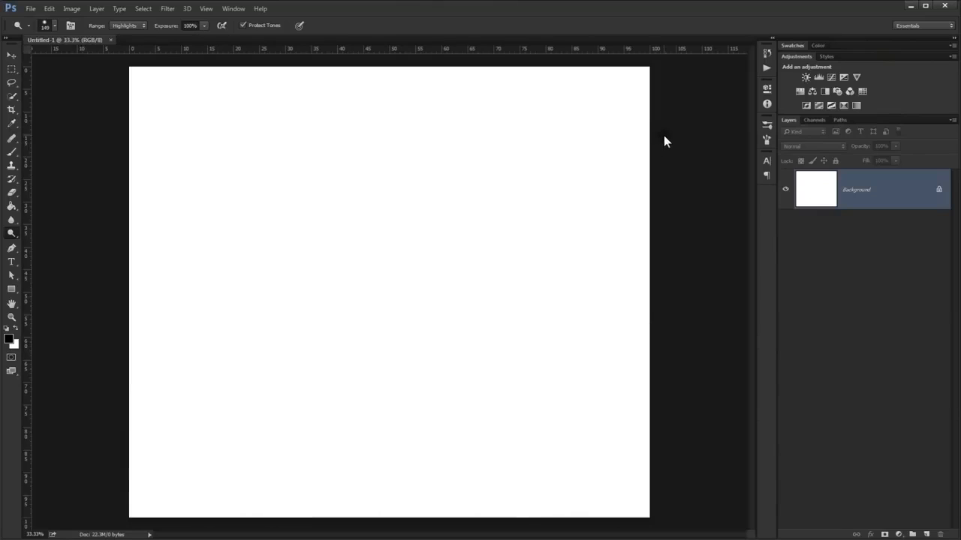
key("ctrl+0")
left_click(13, 56)
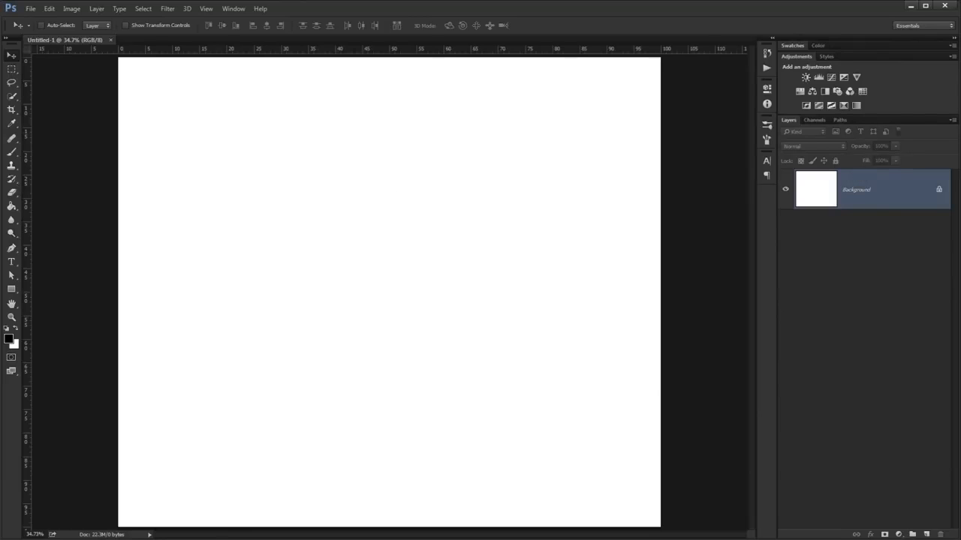
Step: Open the stock photo rowena_braids_stock_by_reine_haru-d4g3l5c.jpg from the Smoke Effect folder as a separate document
key("alt+Tab")
left_click(217, 106)
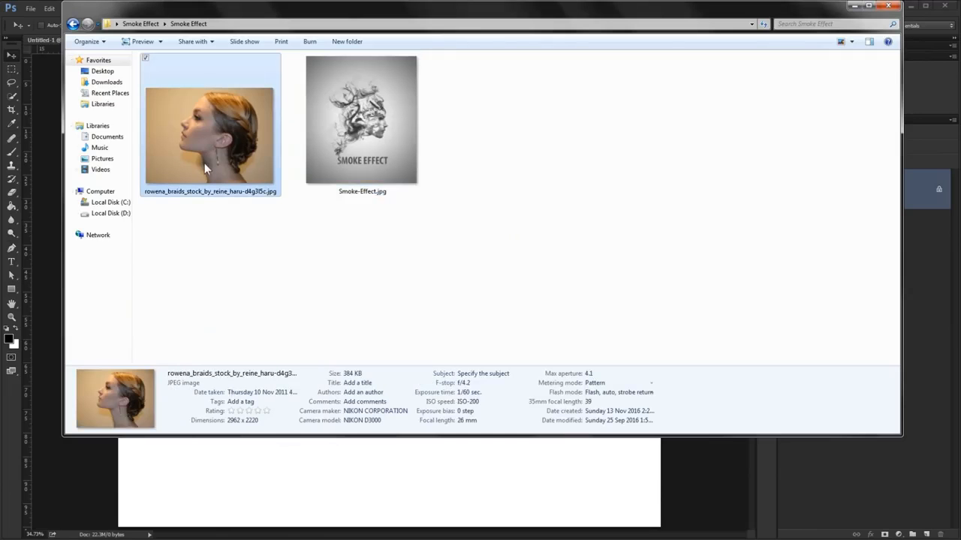
left_click_drag(74, 352, 18, 422)
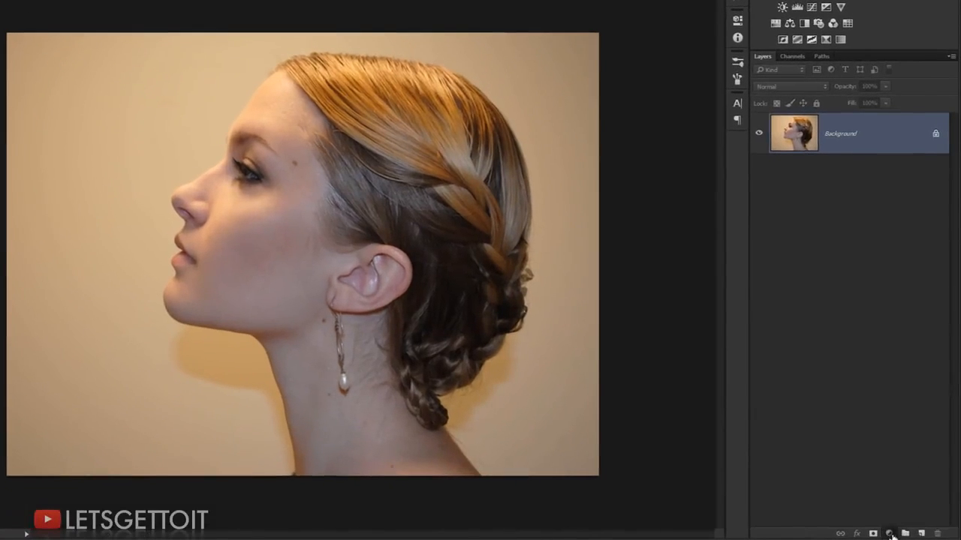
Step: Add a Levels adjustment layer, lowering the midtones to about 0.49, the white point to about 247, and raising the black point slightly
left_click(898, 534)
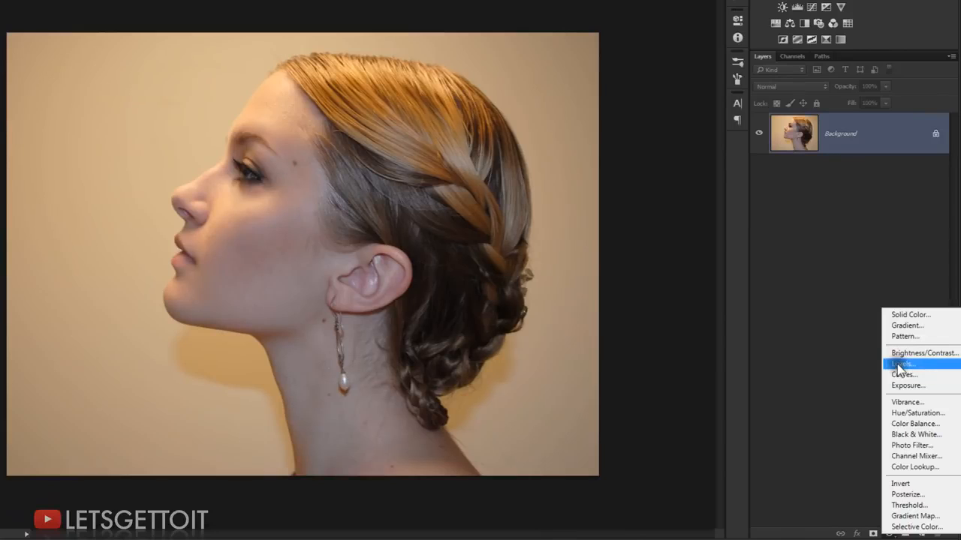
left_click(912, 364)
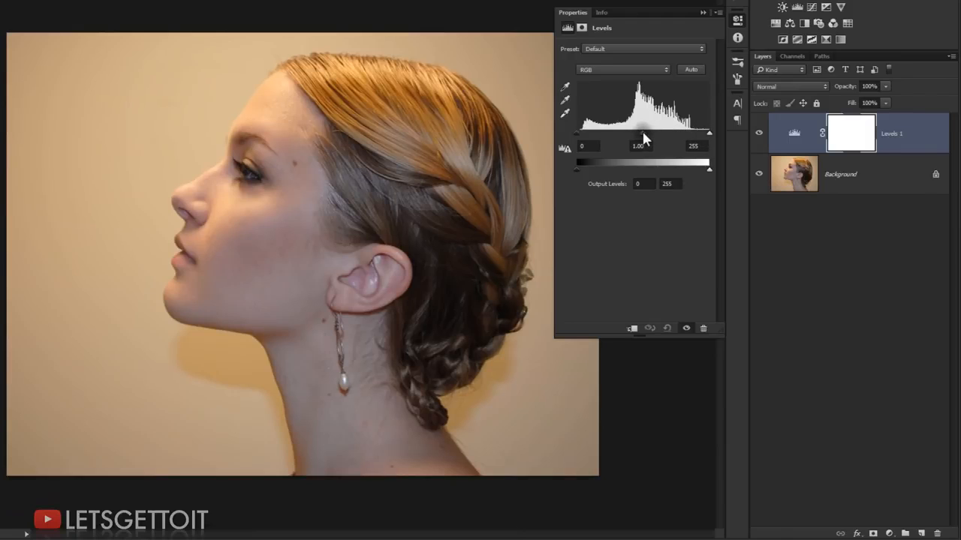
left_click_drag(642, 133, 702, 133)
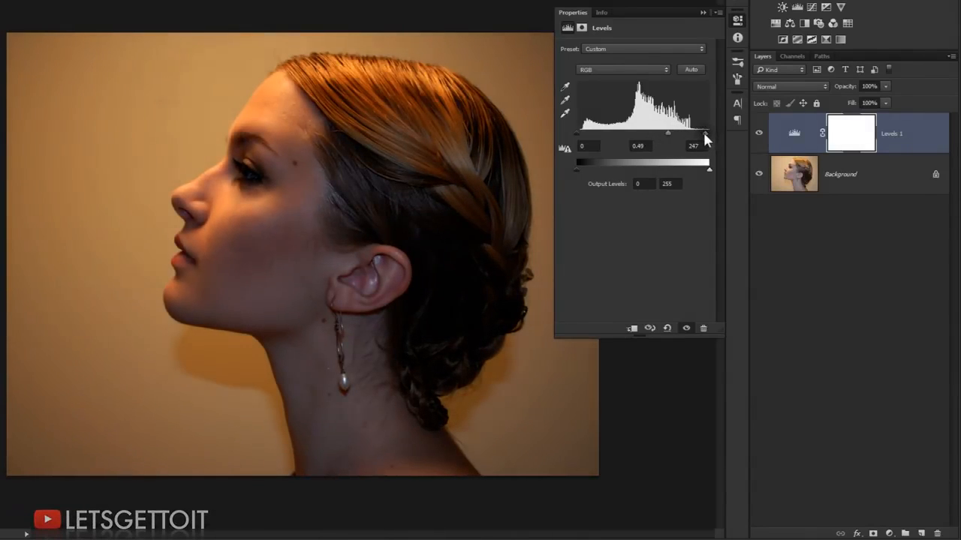
left_click_drag(576, 133, 586, 133)
left_click(704, 11)
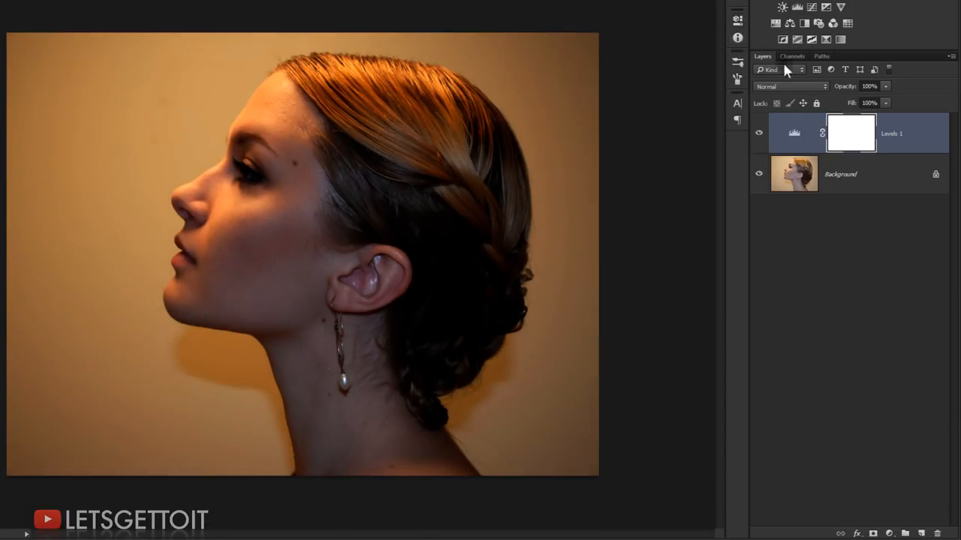
Step: Display only the Blue channel of the Background layer
left_click(807, 178)
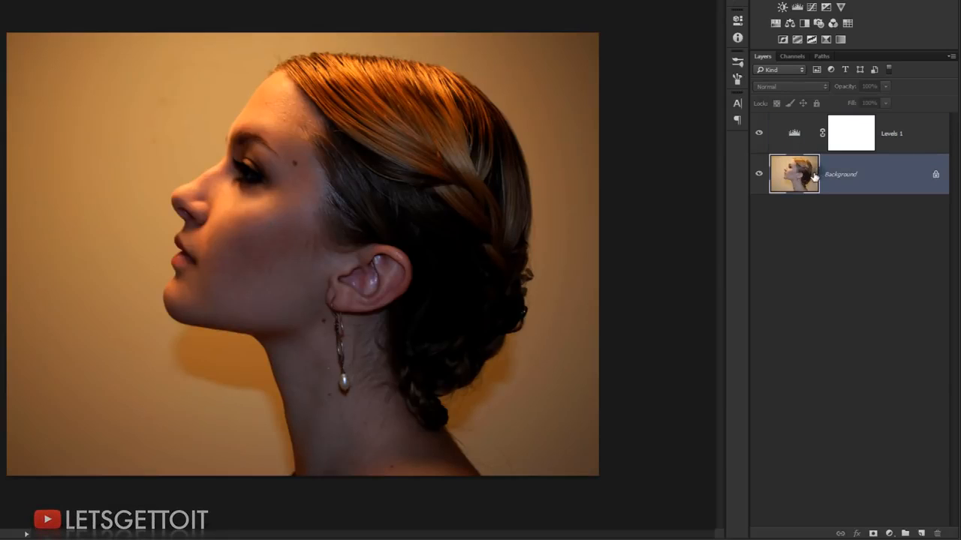
left_click(798, 57)
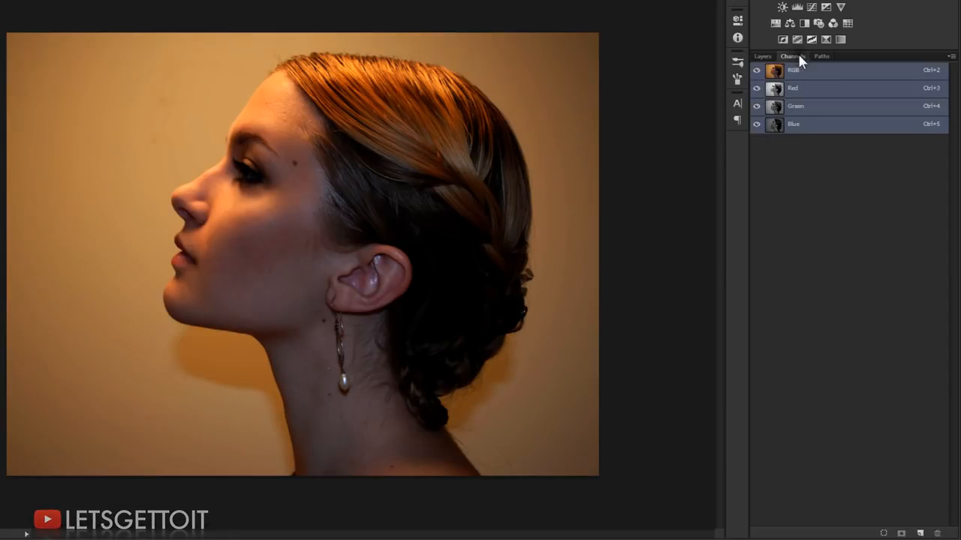
left_click(795, 125)
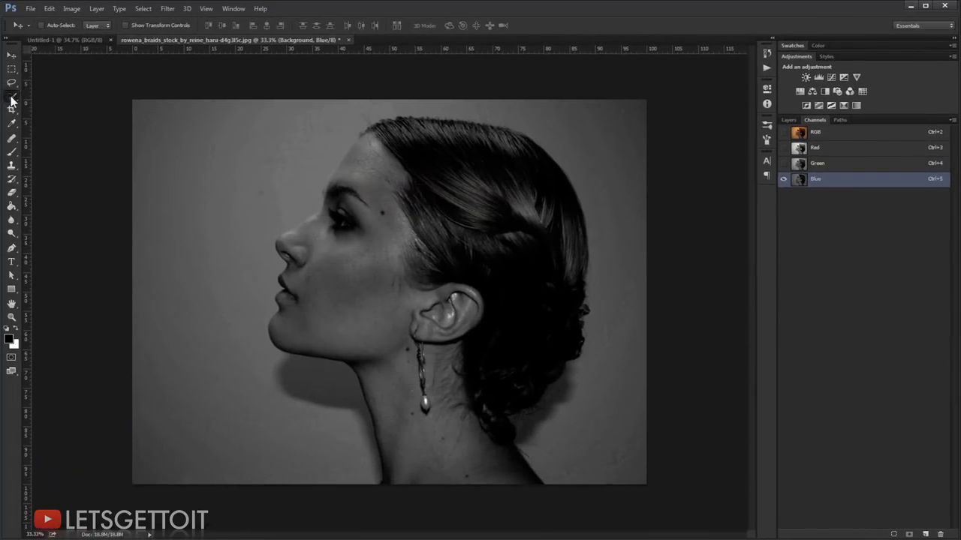
Step: Select the woman's head, face and neck with the Quick Selection tool, correcting the outline along the face and hair
left_click(12, 97)
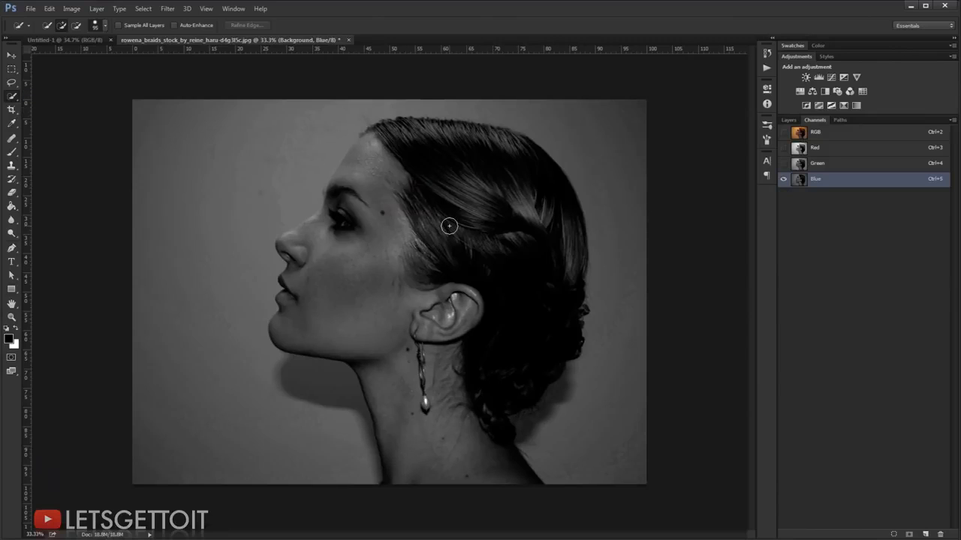
mouse_move(439, 189)
left_mouse_down()
mouse_move(413, 190)
mouse_move(451, 167)
mouse_move(515, 177)
mouse_move(530, 215)
mouse_move(538, 323)
mouse_move(488, 393)
mouse_move(482, 421)
mouse_move(495, 457)
mouse_move(446, 435)
mouse_move(382, 255)
mouse_move(388, 214)
mouse_move(378, 179)
mouse_move(365, 170)
mouse_move(339, 231)
mouse_move(321, 239)
mouse_move(331, 260)
mouse_move(305, 250)
left_mouse_up()
scroll(316, 235, "up", 2)
scroll(309, 231, "up", 2)
left_click_drag(333, 204, 267, 239)
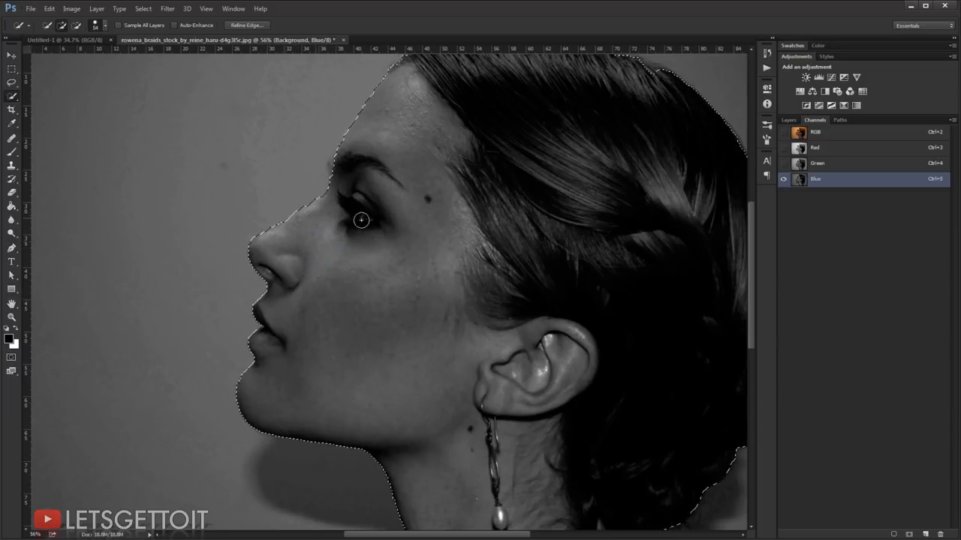
mouse_move(361, 220)
left_mouse_down()
mouse_move(338, 171)
mouse_move(354, 136)
mouse_move(335, 157)
left_mouse_up()
scroll(406, 225, "down", 5)
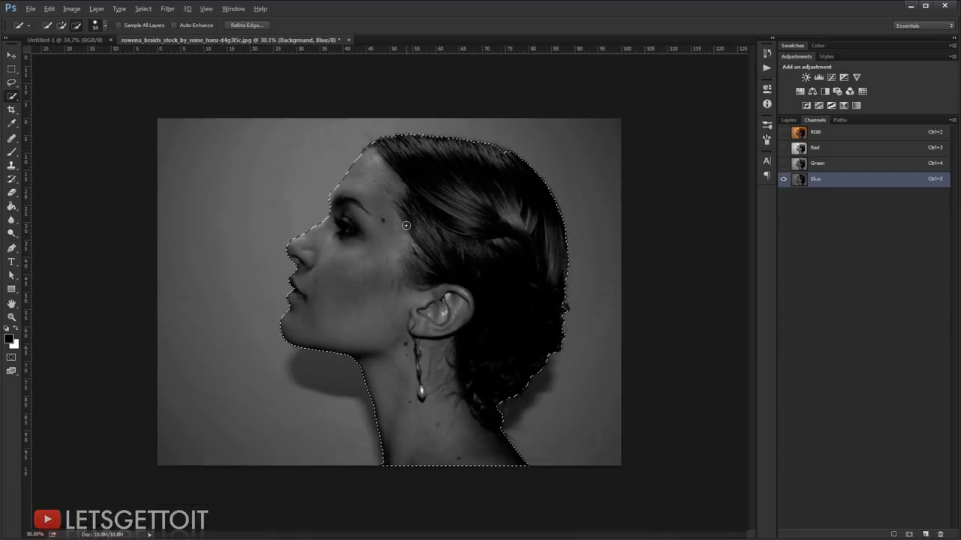
left_click_drag(512, 154, 499, 150)
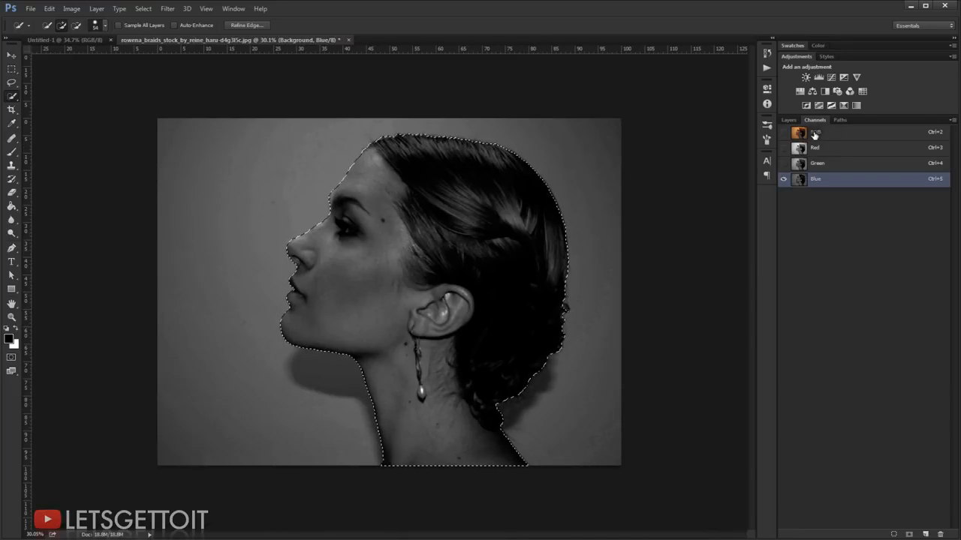
Step: Restore the full RGB view and delete the Levels adjustment layer while keeping the selection active
left_click(814, 133)
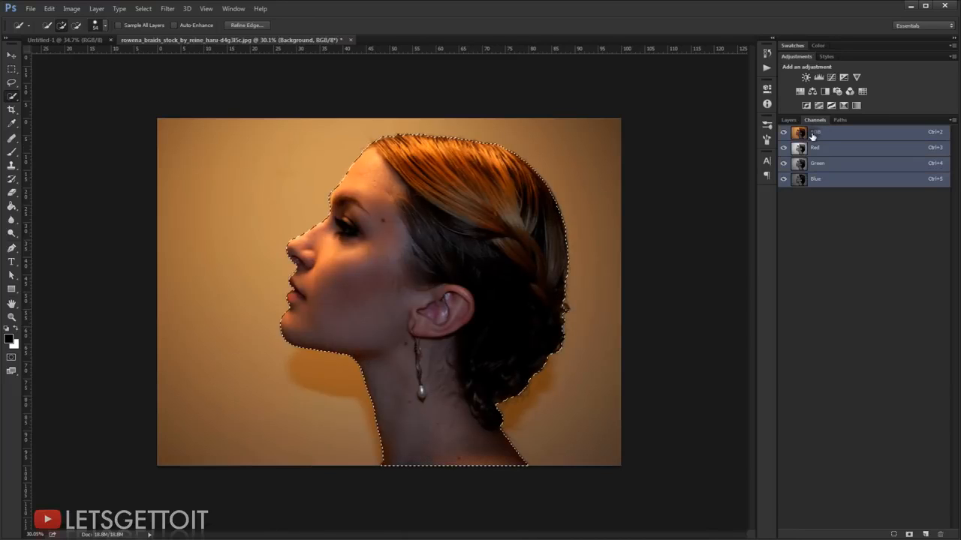
left_click(788, 120)
left_click(912, 190)
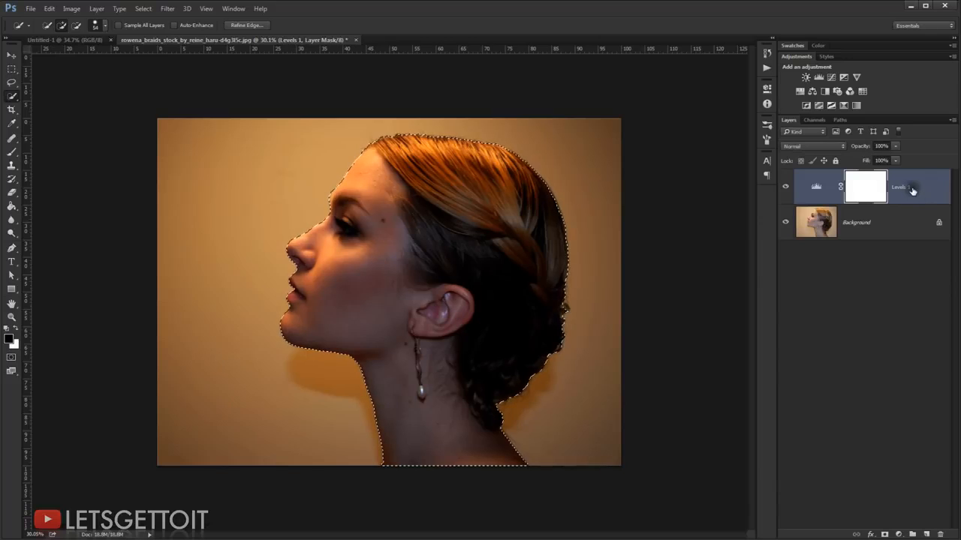
left_click_drag(912, 190, 940, 534)
Step: Refine the selection's edge with Smart Radius on, brushing along the hair outline with a size 91 brush and outputting to a selection
key("ctrl+1")
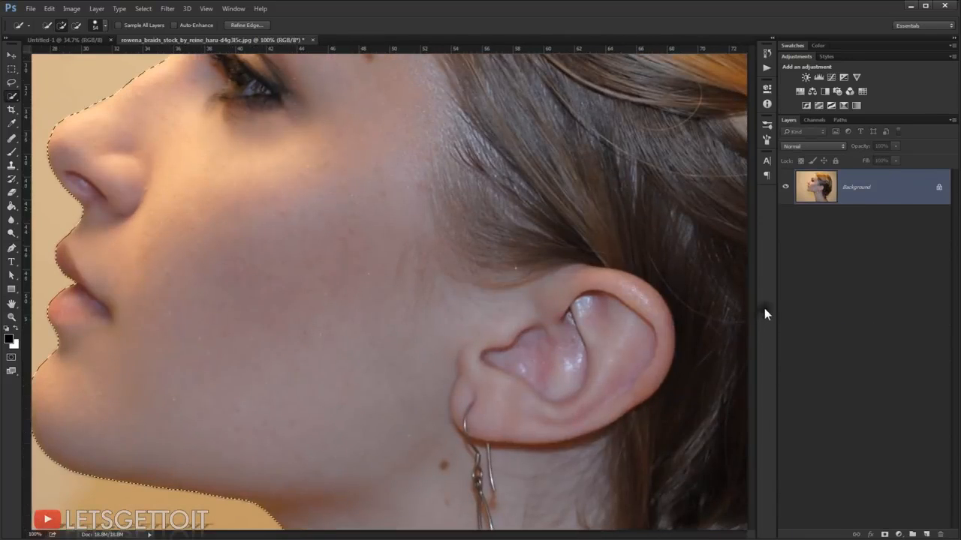
key("ctrl+0")
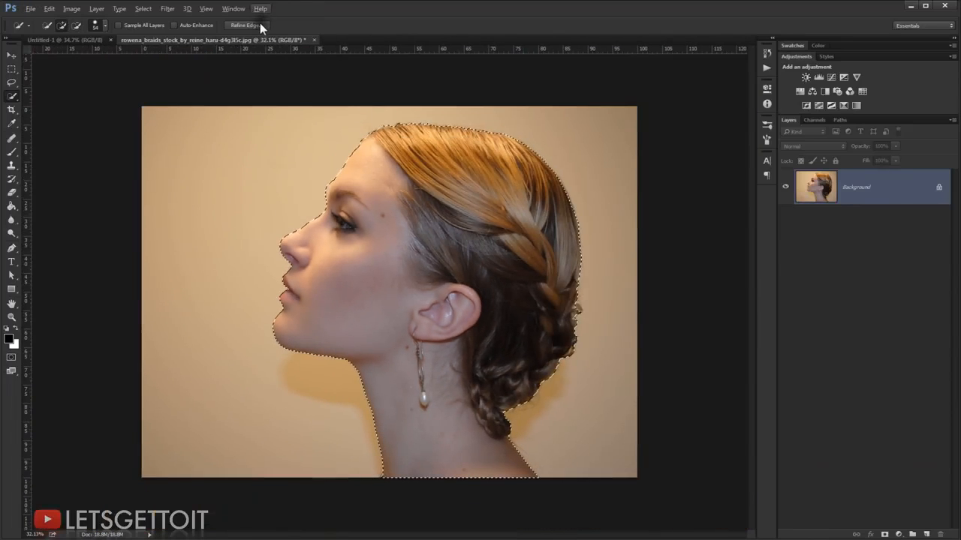
left_click(260, 25)
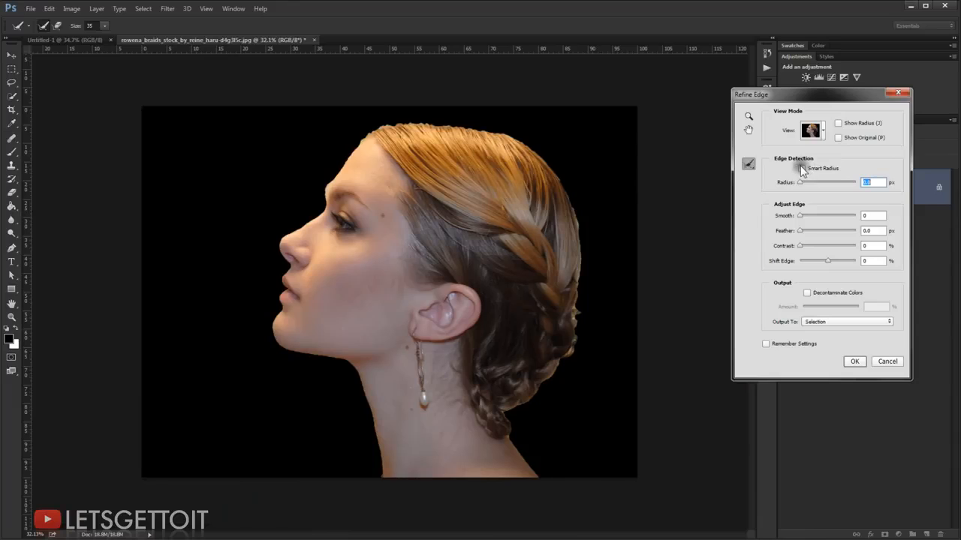
left_click(802, 168)
right_click(398, 131, "alt")
mouse_move(405, 134)
left_mouse_down()
mouse_move(513, 142)
mouse_move(488, 134)
mouse_move(554, 174)
mouse_move(576, 222)
mouse_move(579, 296)
left_mouse_up()
left_click_drag(569, 351, 513, 432)
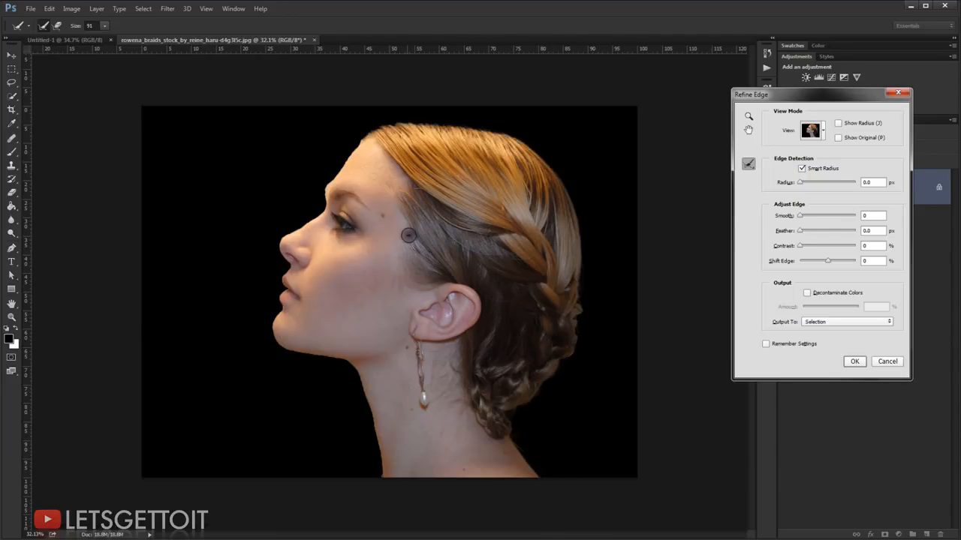
scroll(407, 235, "down", 1)
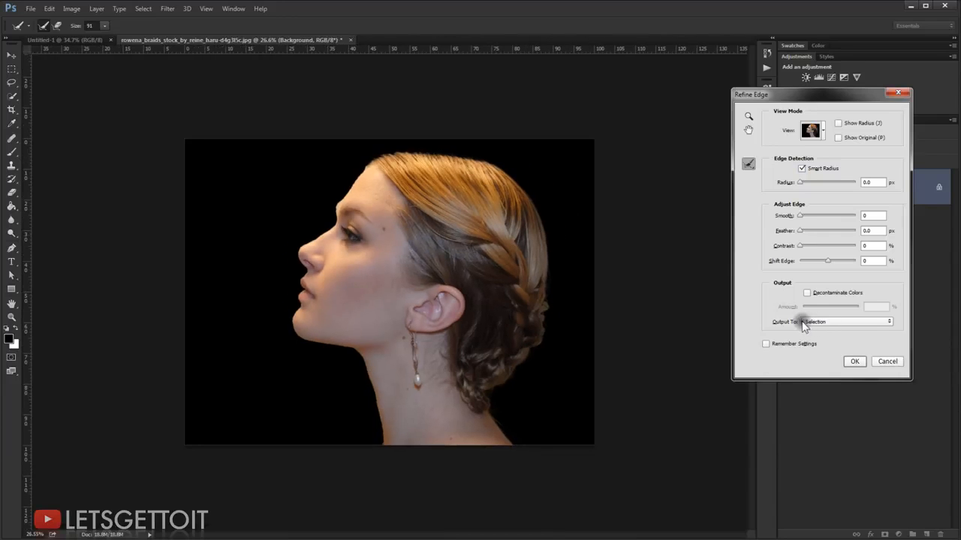
left_click(854, 361)
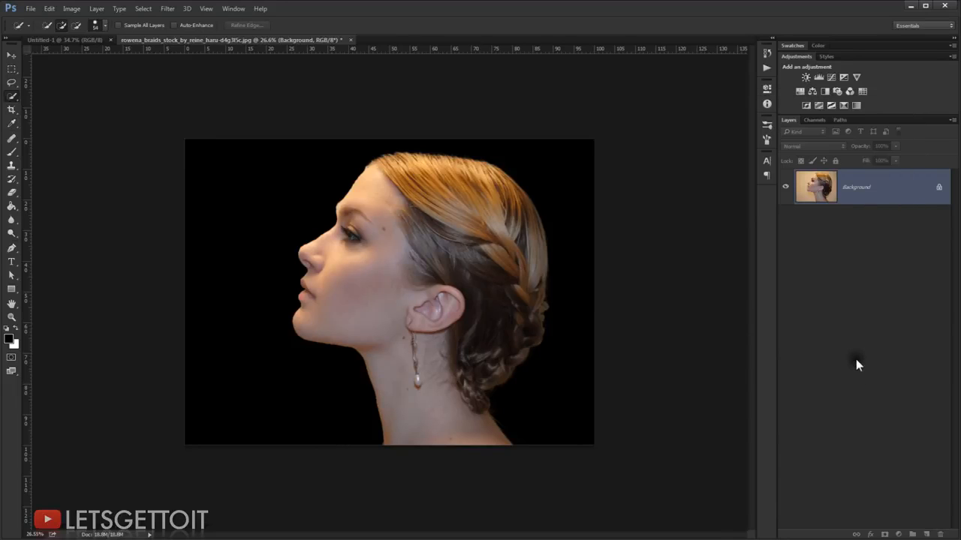
Step: Turn the refined selection into a layer mask that hides the photo's background
key("v")
scroll(653, 146, "up", 1)
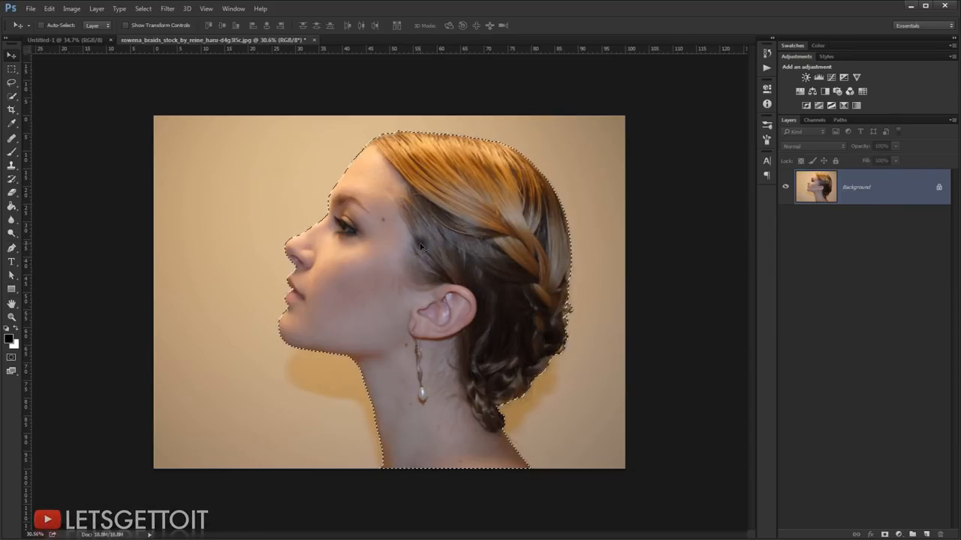
left_click(885, 535)
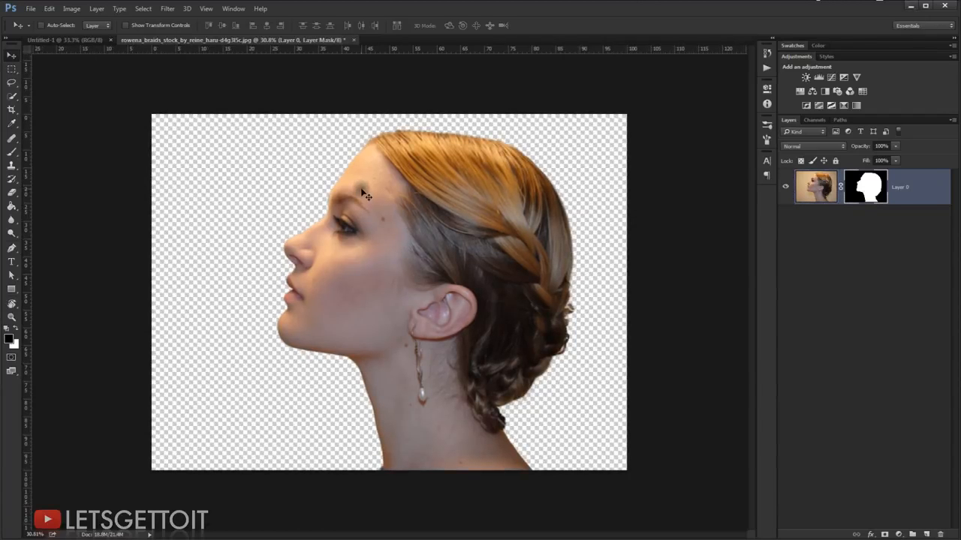
Step: Copy the masked woman into the Untitled-1 document and convert her layer to a smart object
left_click_drag(352, 187, 208, 139)
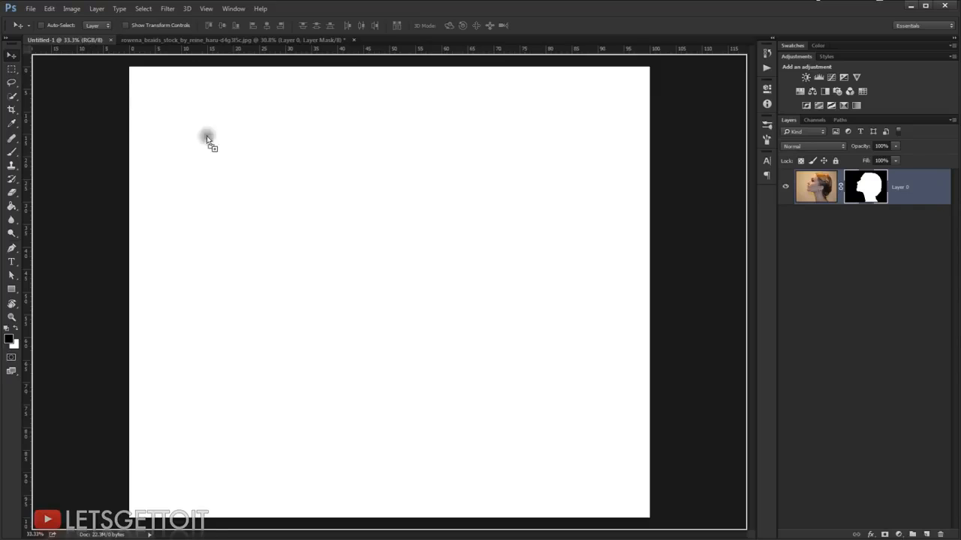
left_click_drag(342, 215, 342, 215)
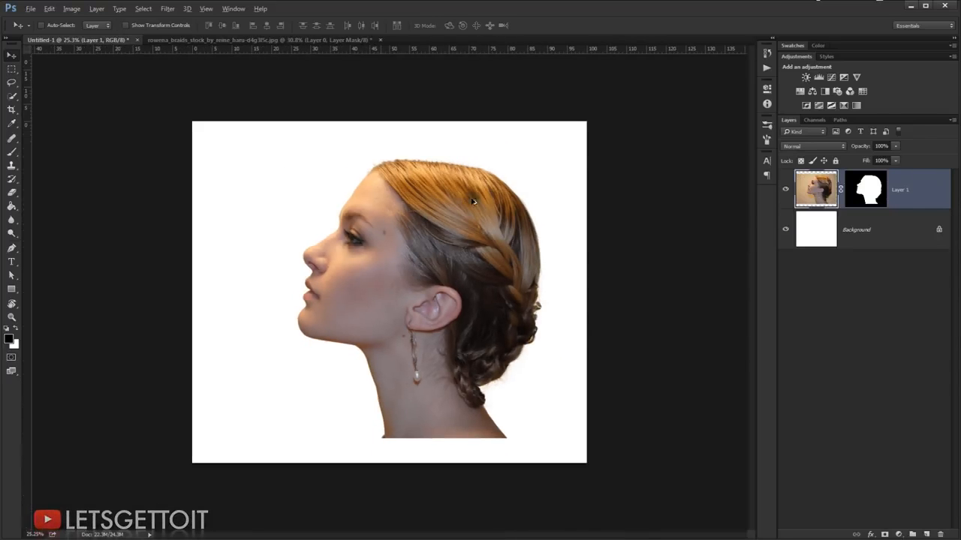
right_click(909, 193)
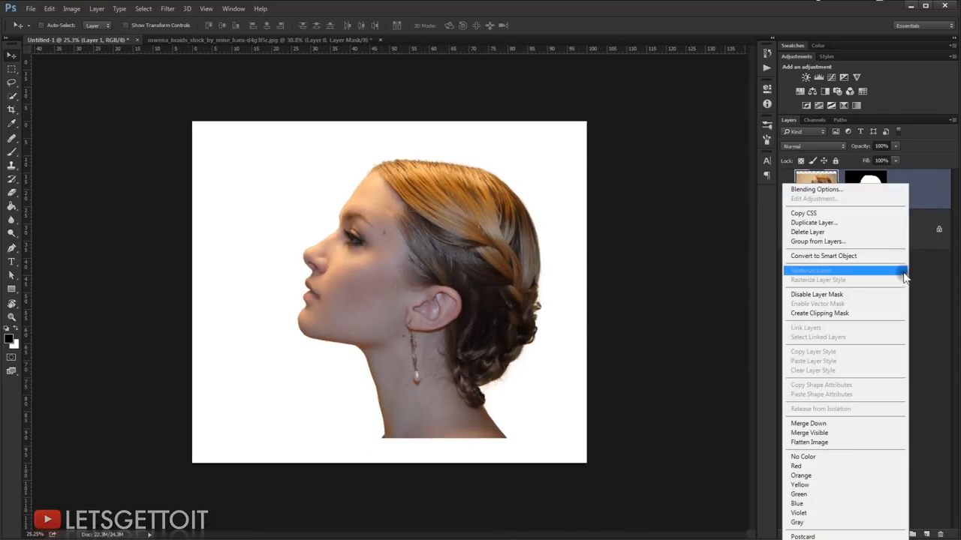
left_click(896, 262)
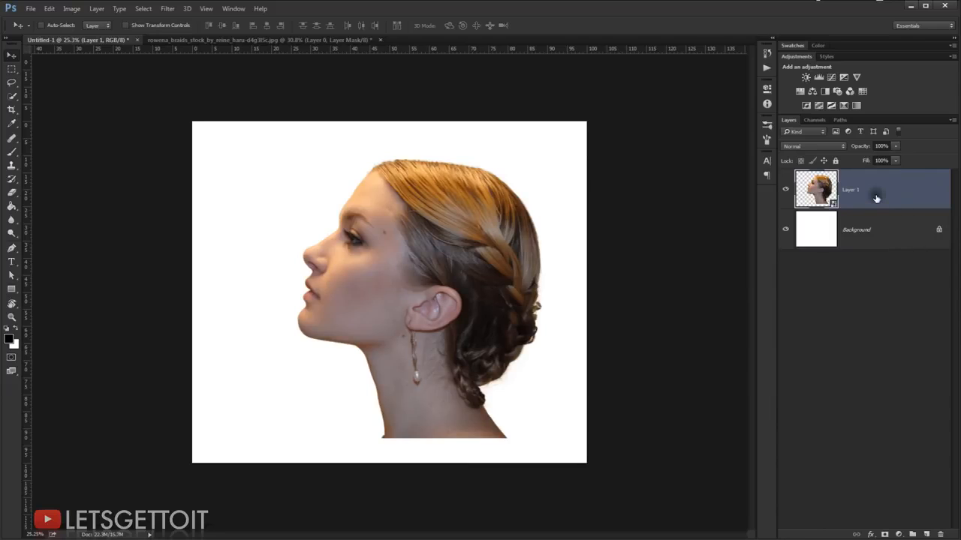
Step: Scale the portrait down to about 56.7% with Free Transform and place it near the canvas centre
key("ctrl+t")
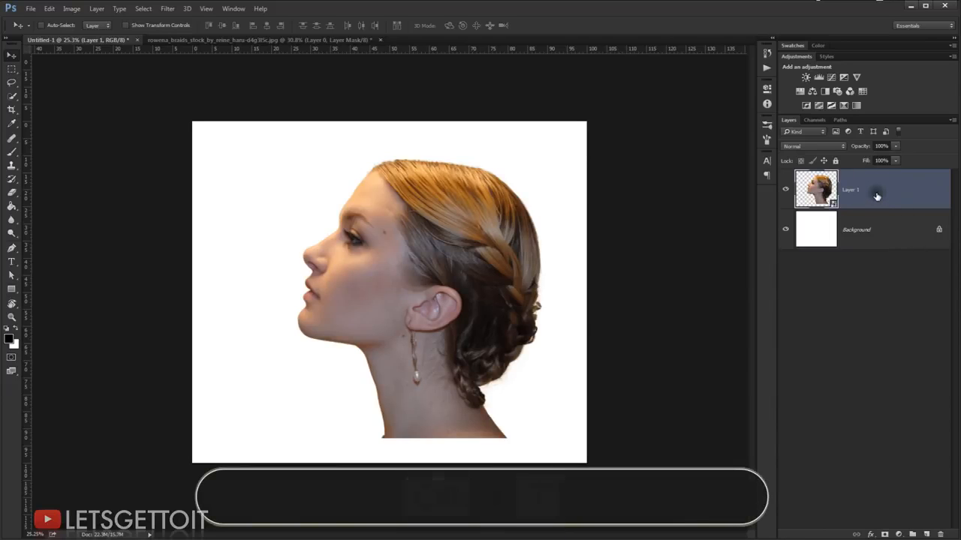
left_click_drag(545, 154, 478, 241)
left_click_drag(452, 278, 430, 265)
left_click_drag(455, 345, 472, 365)
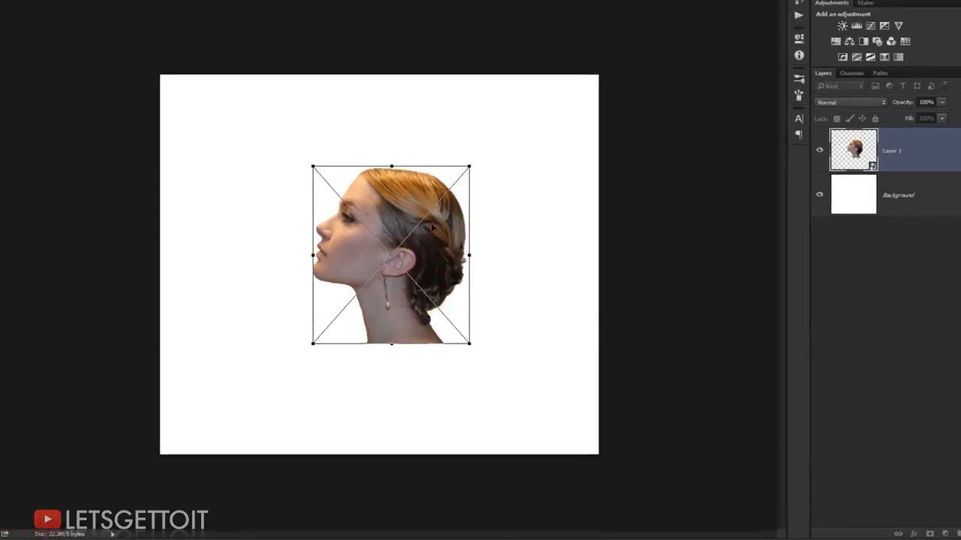
Step: Flip the portrait horizontally, rotate it 30° clockwise and move it to about X 1672.5, Y 1227.6 px within the same transform
right_click(445, 259)
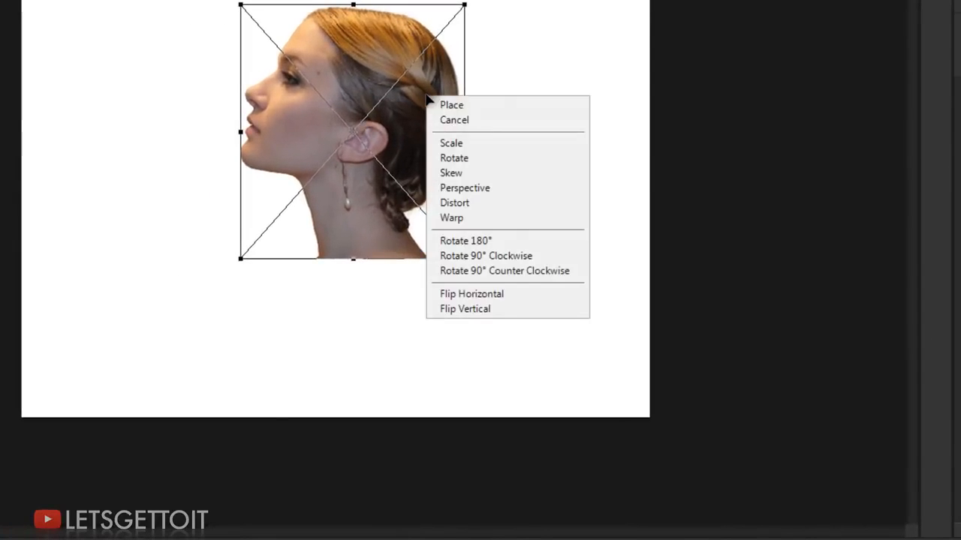
left_click(490, 295)
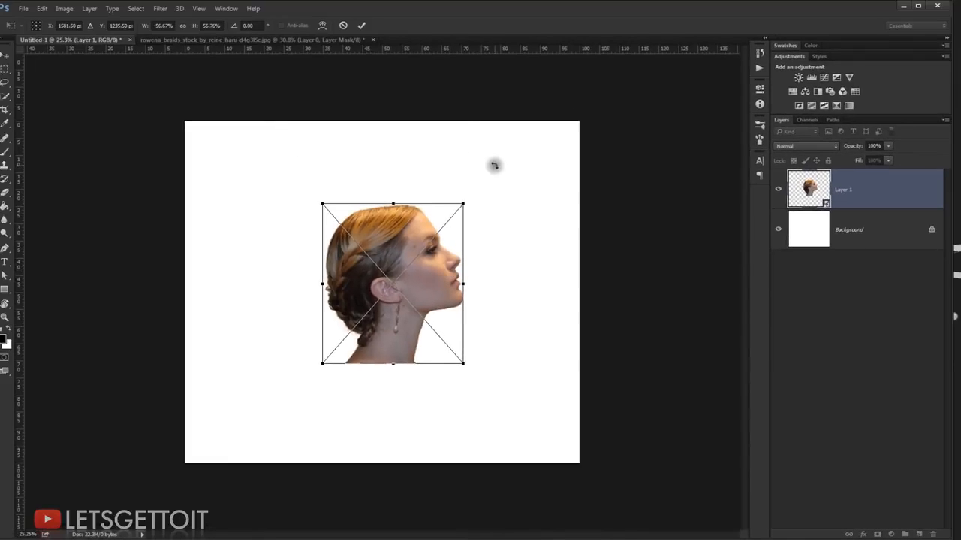
left_click_drag(498, 178, 508, 221)
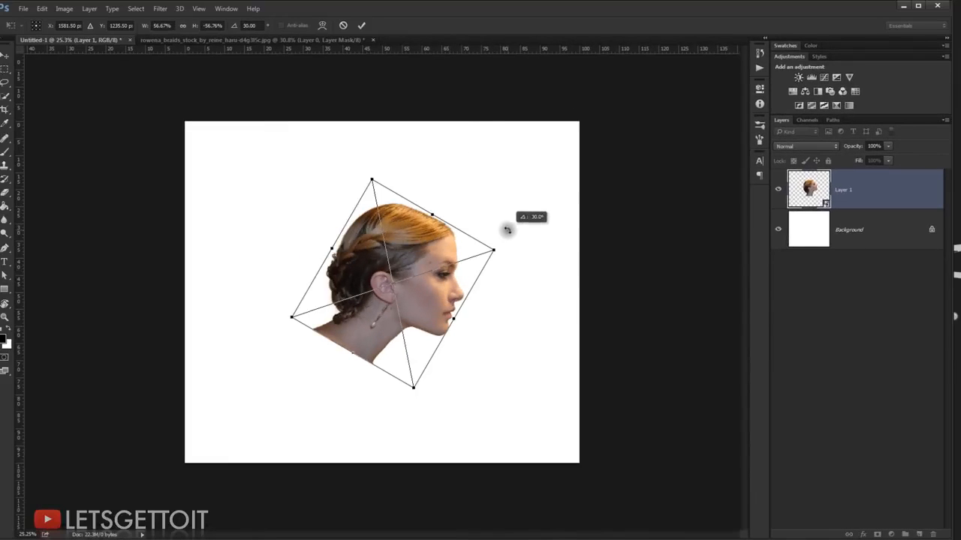
left_click_drag(441, 284, 452, 283)
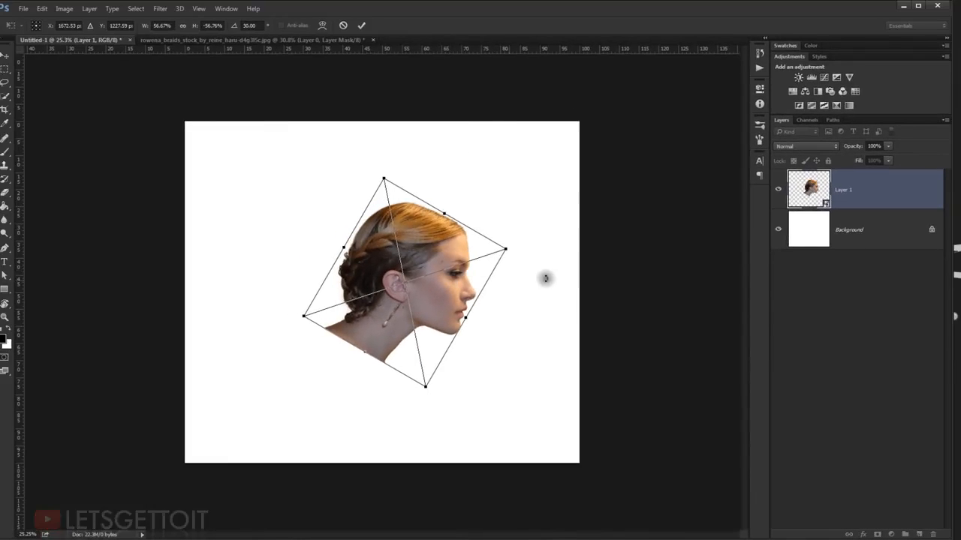
key("Return")
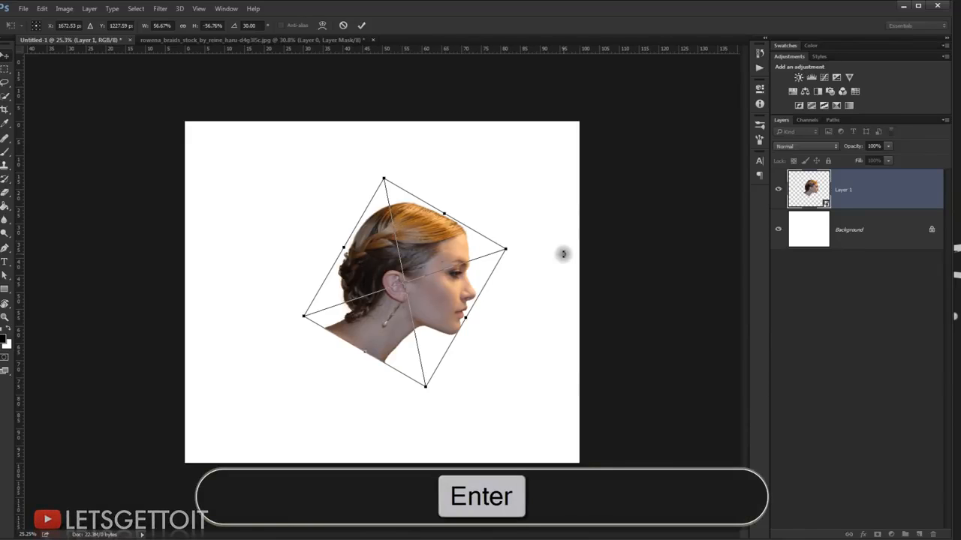
Step: Add a Gradient Fill layer directly above the Background and give it the Black, White preset gradient
key("ctrl+0")
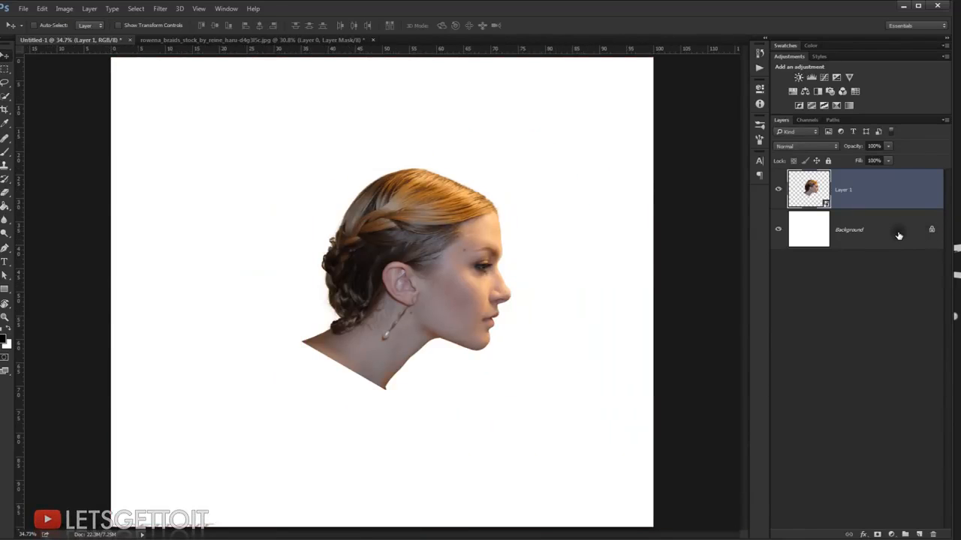
left_click(898, 235)
left_click(891, 535)
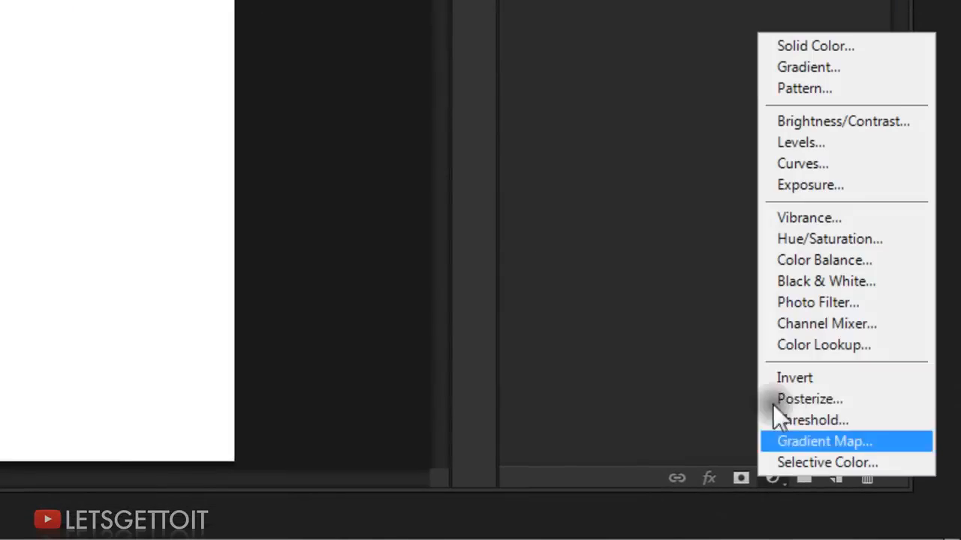
left_click(809, 68)
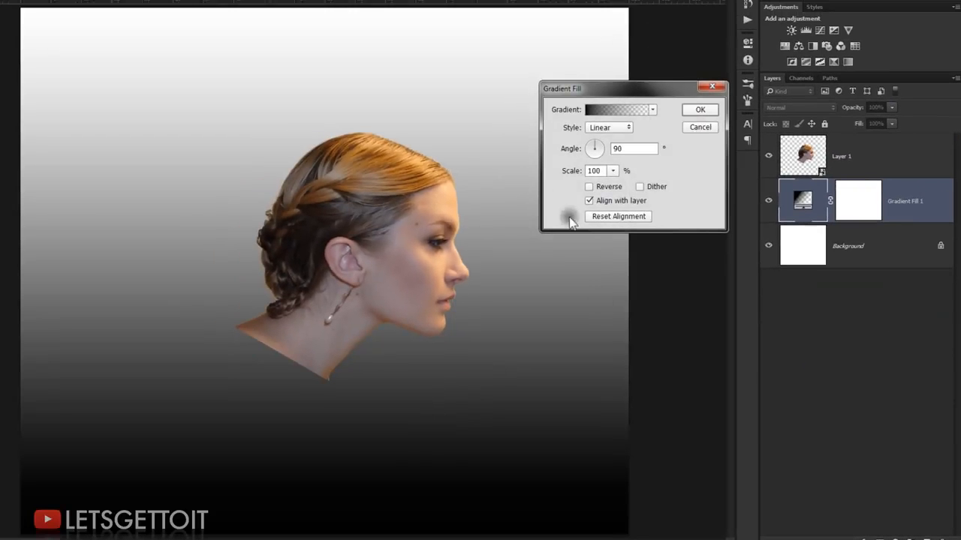
left_click(608, 110)
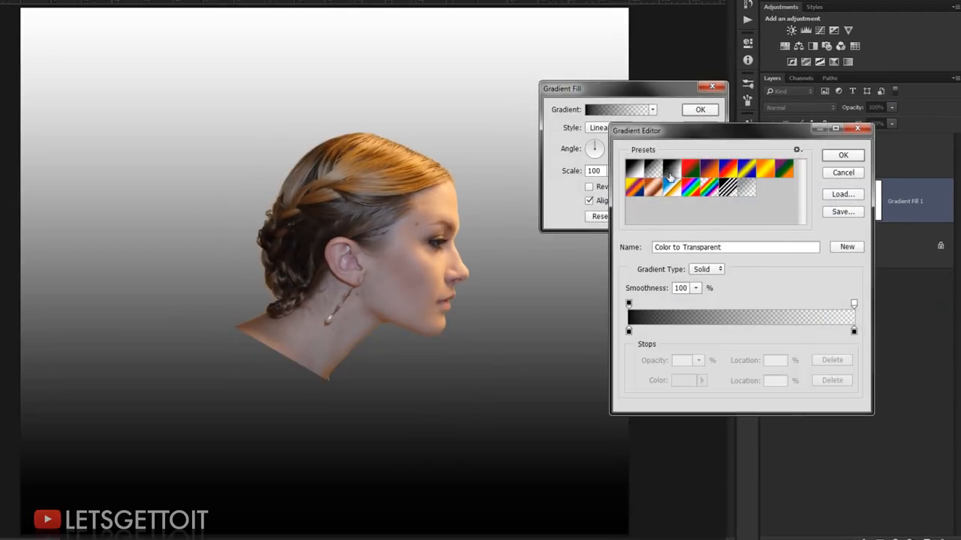
left_click(672, 173)
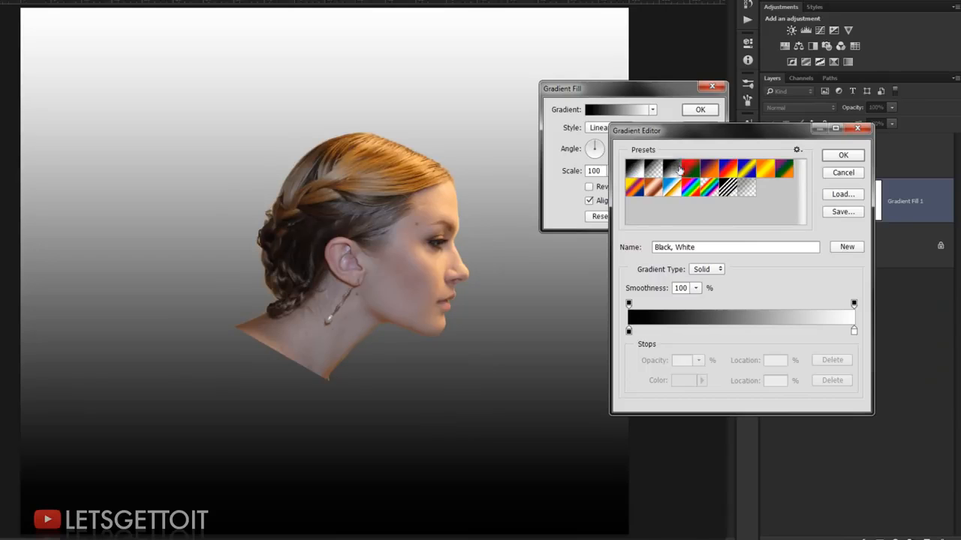
Step: Change the gradient's black stop to a mid grey with 50% brightness (#808080)
double_click(629, 331)
left_click_drag(614, 240, 582, 210)
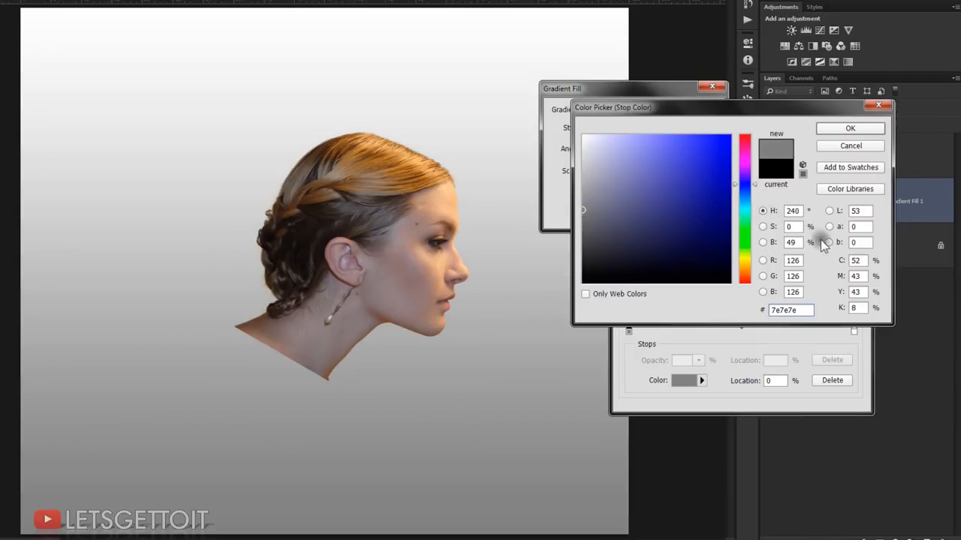
double_click(792, 242)
type("50")
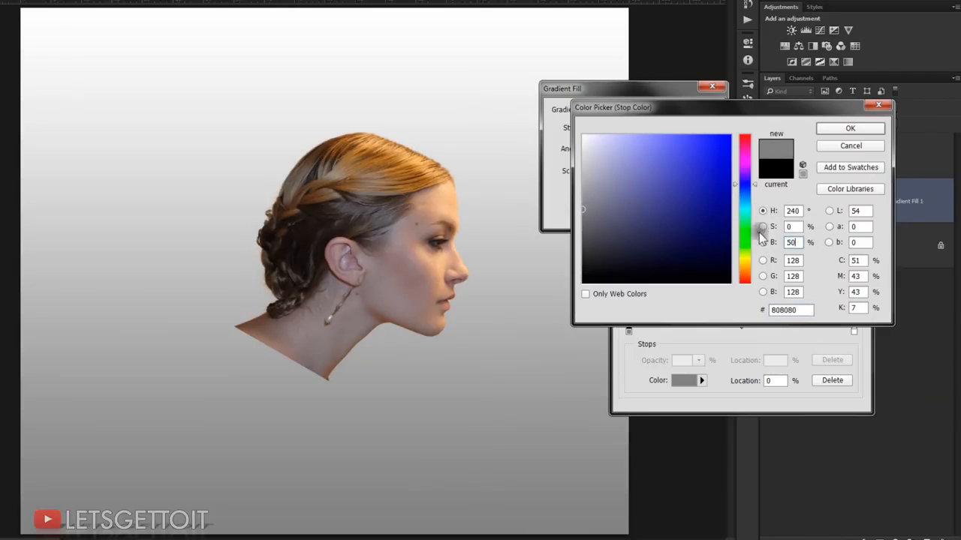
left_click(852, 129)
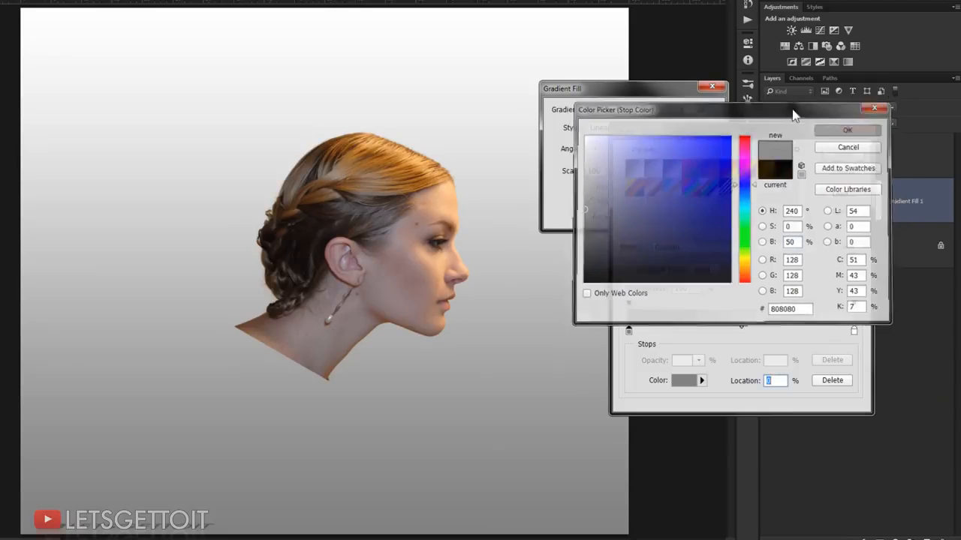
left_click(847, 154)
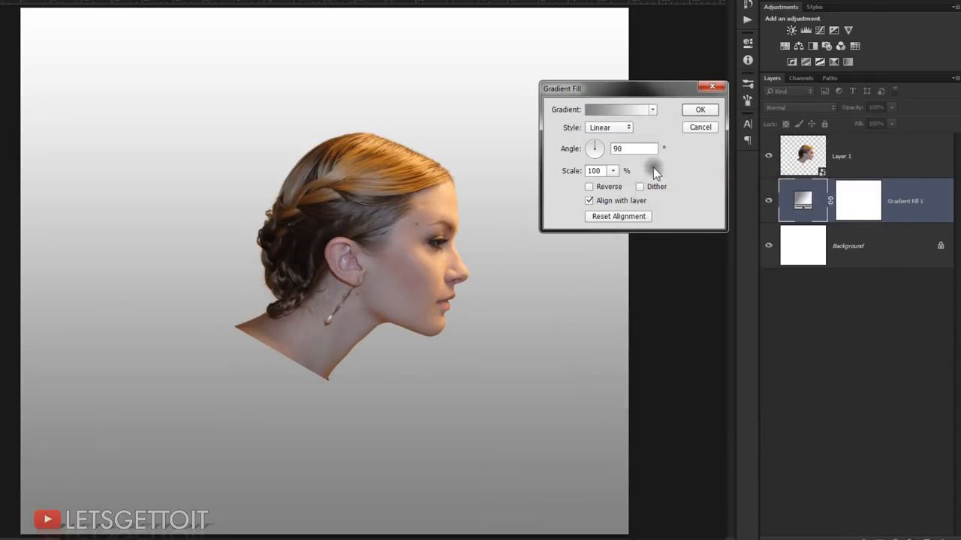
Step: Make the gradient fill Radial and reversed, with a scale of 180% and an angle of 45°
left_click(609, 128)
left_click(606, 151)
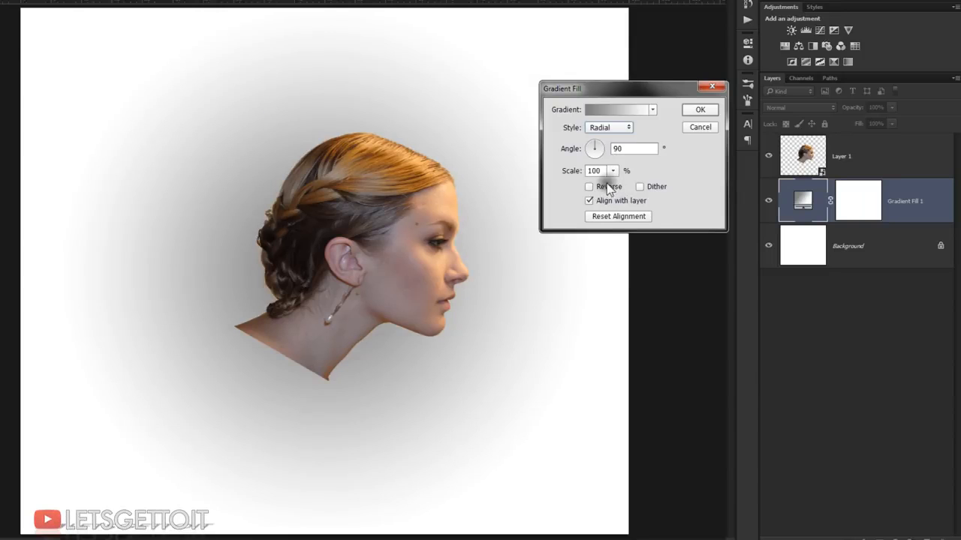
left_click(607, 189)
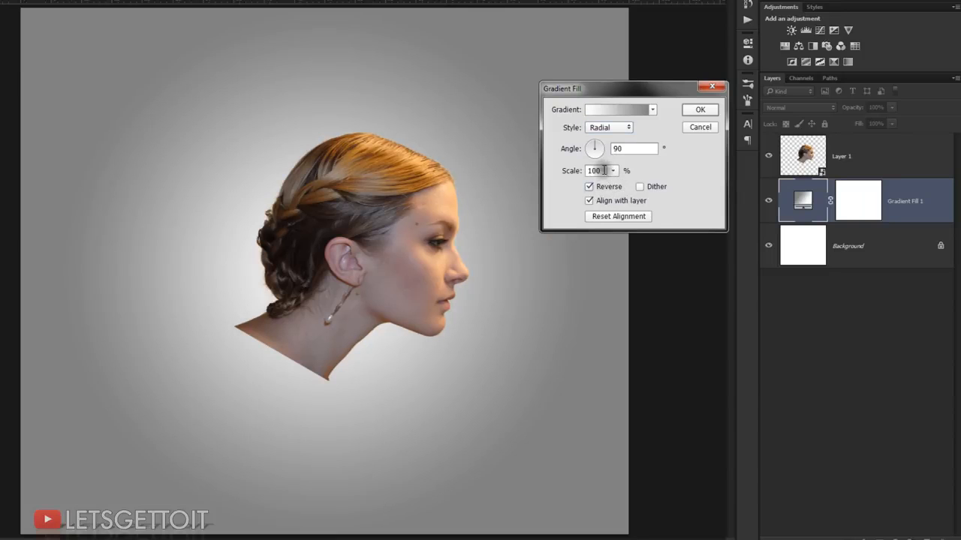
double_click(604, 170)
type("180")
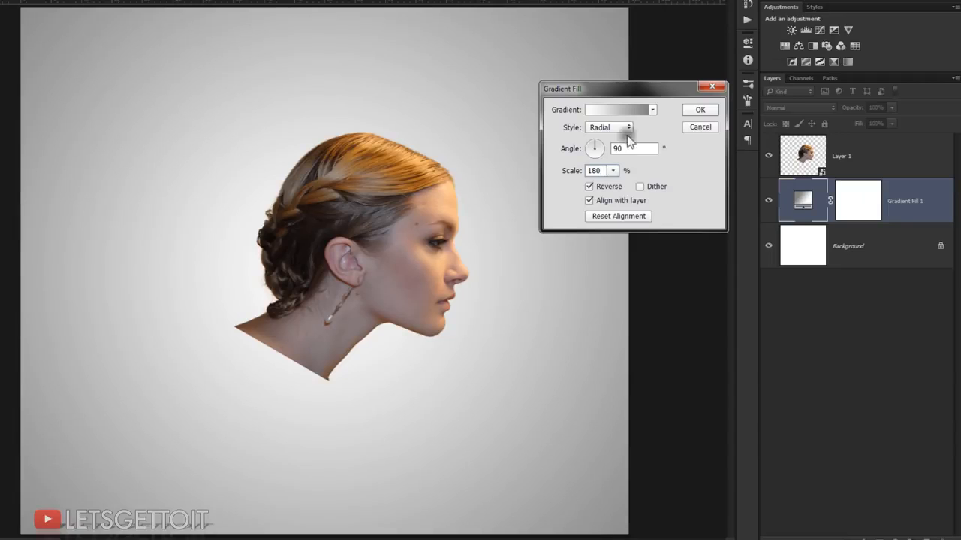
double_click(620, 149)
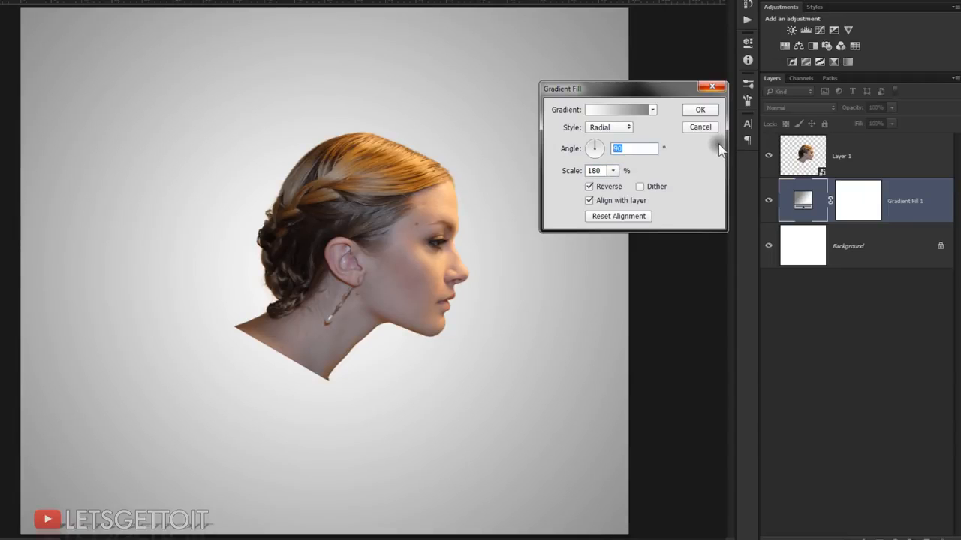
type("45")
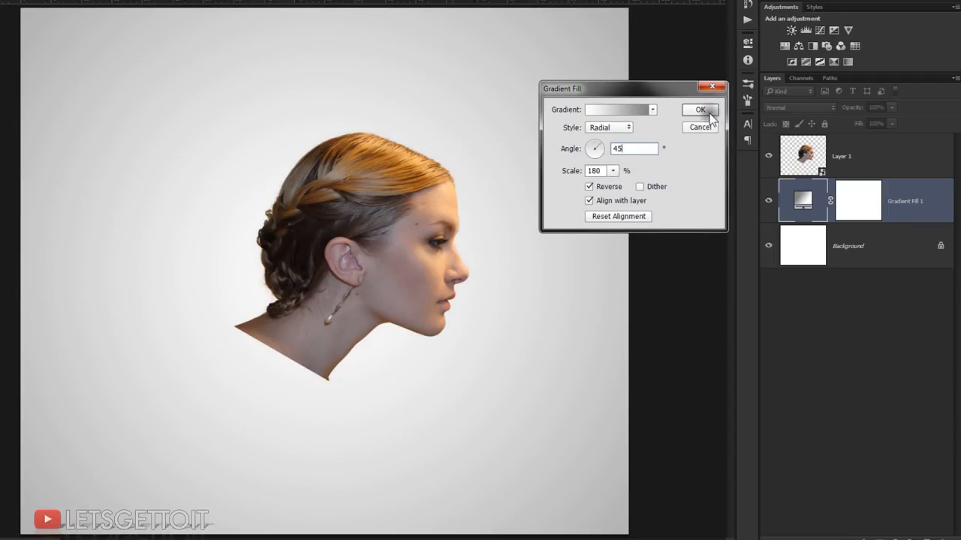
left_click(699, 110)
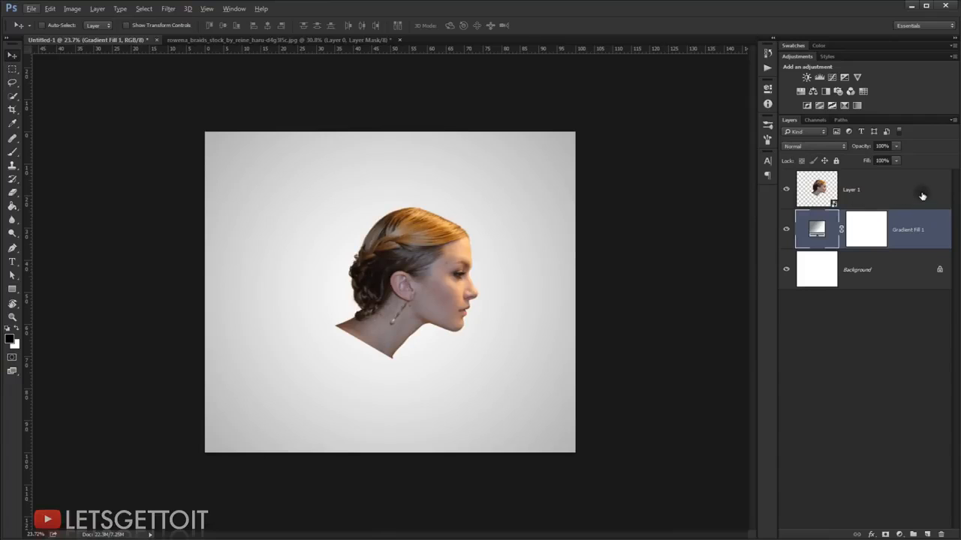
Step: Delete the white Background layer beneath the gradient fill
left_click(910, 269)
key("Delete")
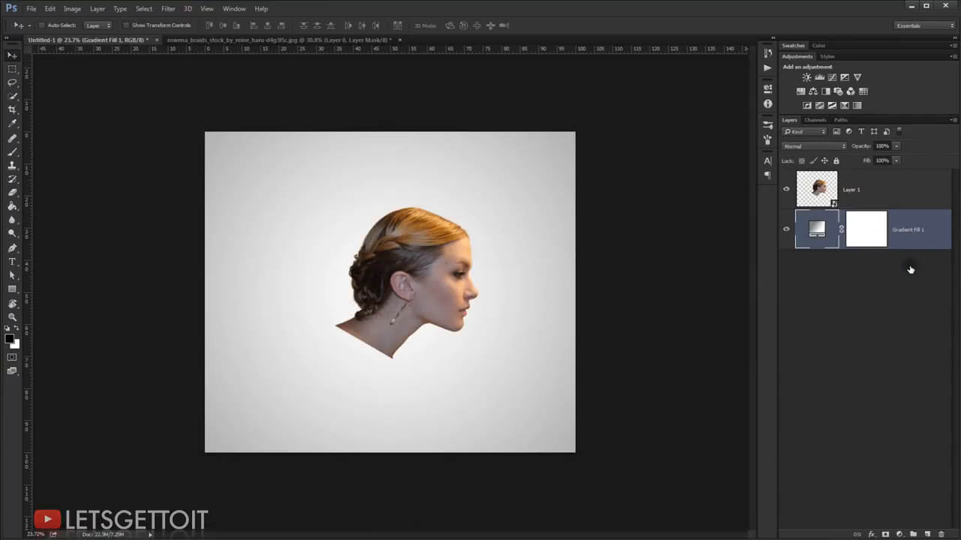
Step: Duplicate the portrait's Layer 1, rename the copy Liquify and hide it
left_click(913, 197)
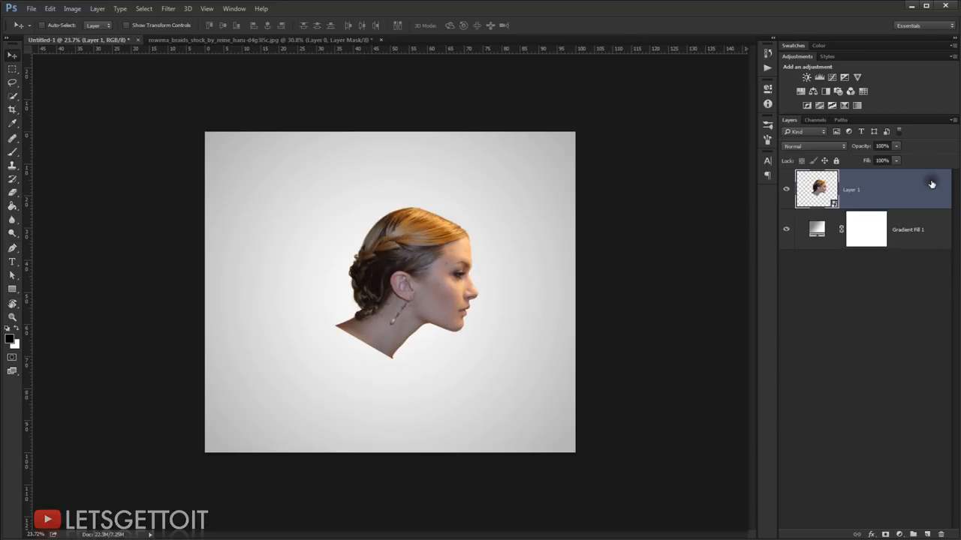
key("ctrl+j")
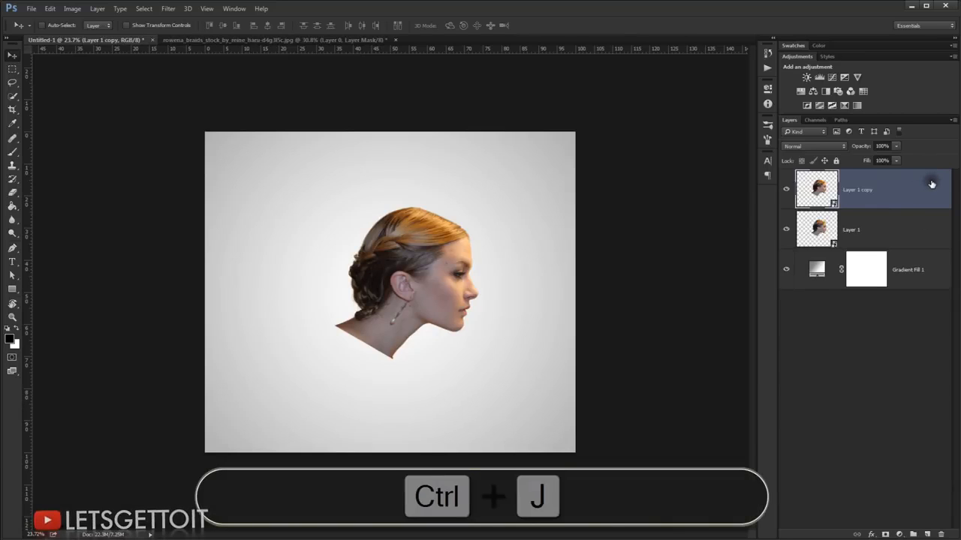
double_click(867, 192)
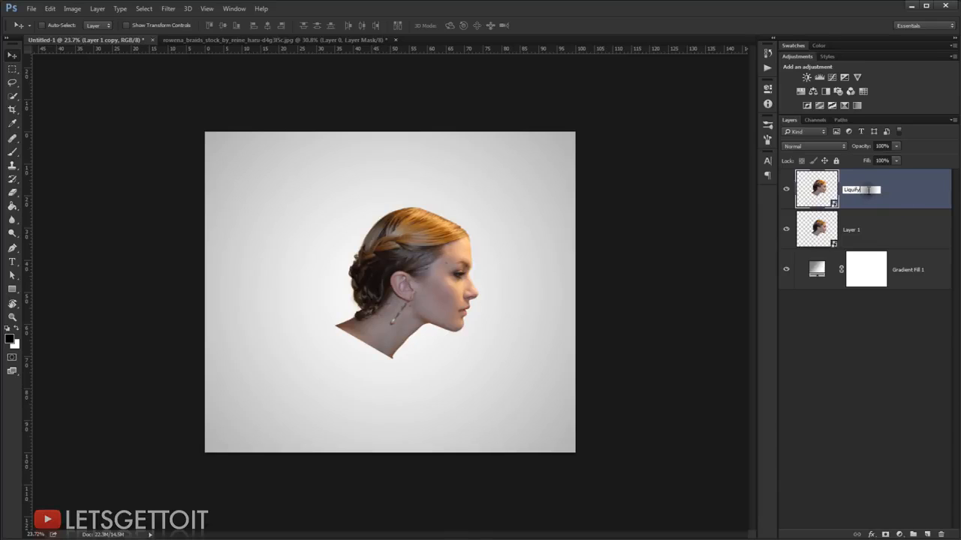
key("Return")
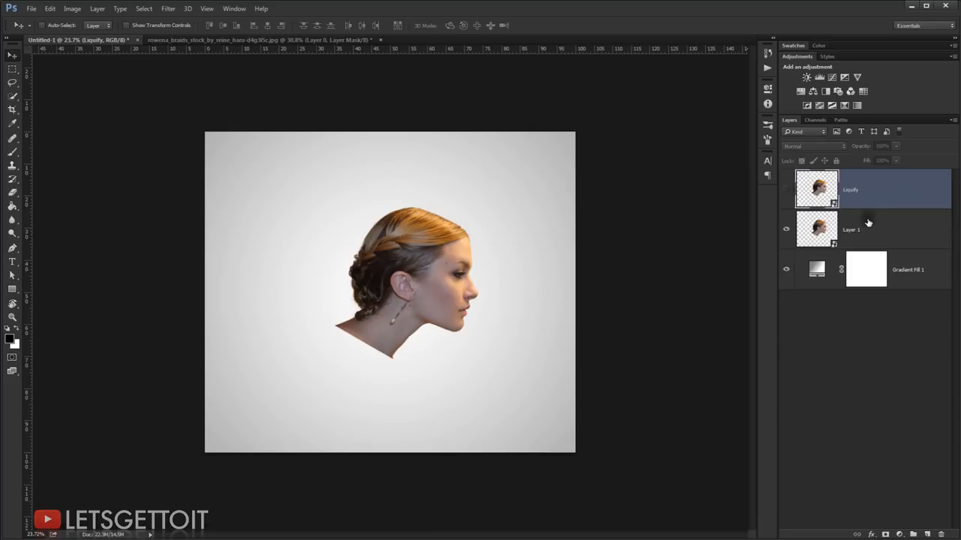
Step: Add a black-to-white Gradient Map adjustment above Layer 1 and clip it to that layer
left_click(931, 236)
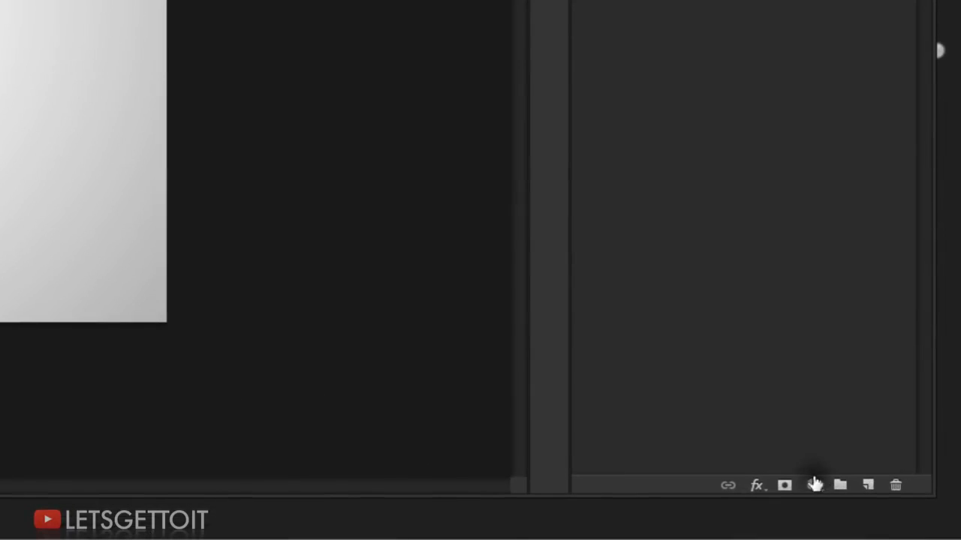
left_click(899, 535)
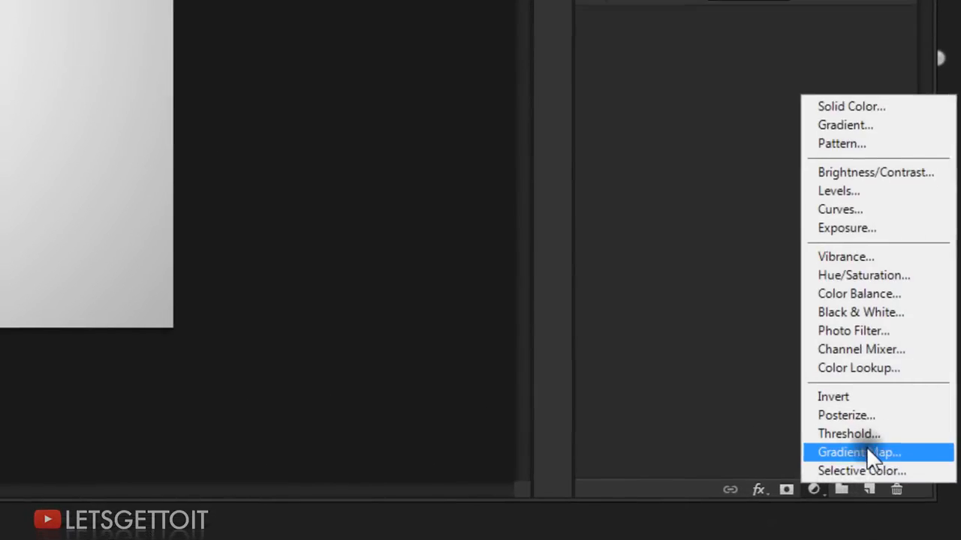
left_click(871, 448)
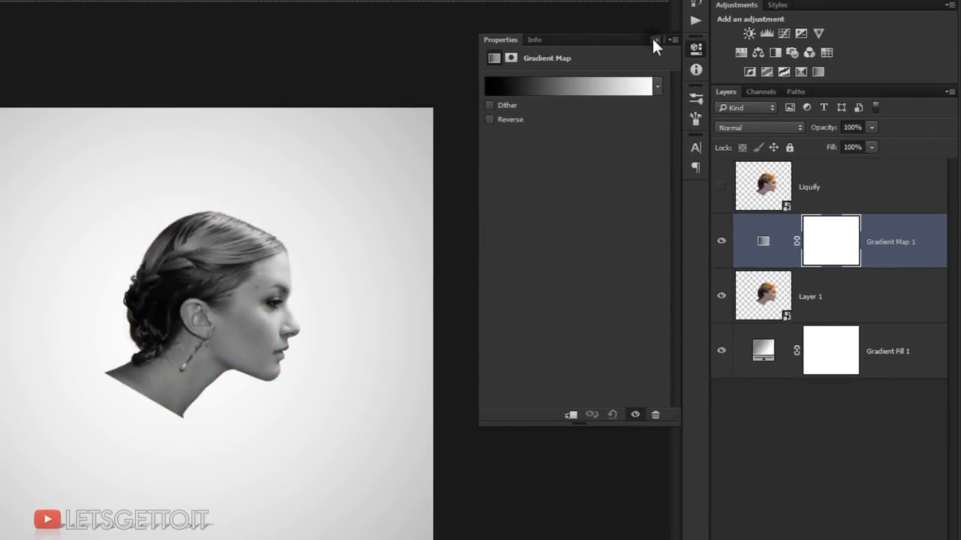
left_click(653, 38)
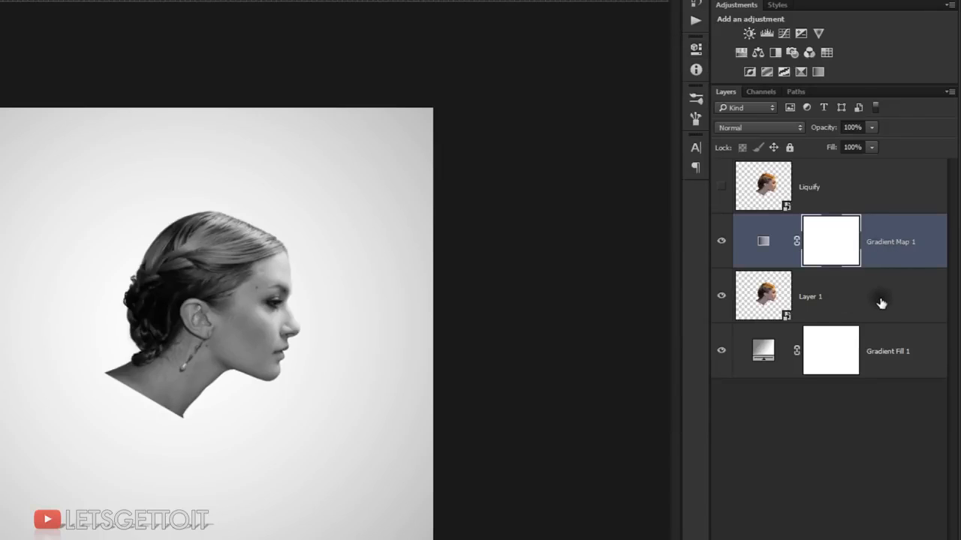
key("alt")
left_click(917, 264, "alt")
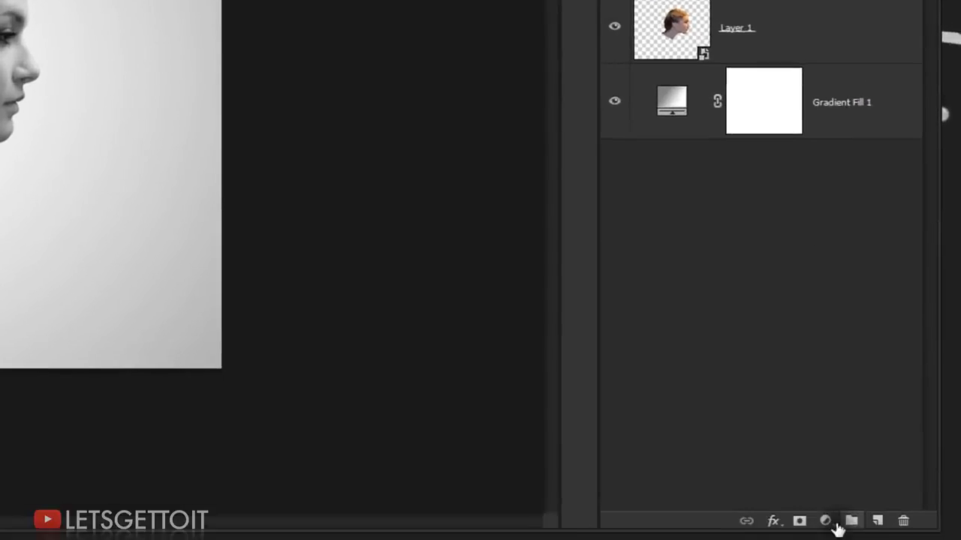
Step: Add a Black & White adjustment above the gradient map, clipped to Layer 1, and set its blend mode to Soft Light
left_click(835, 523)
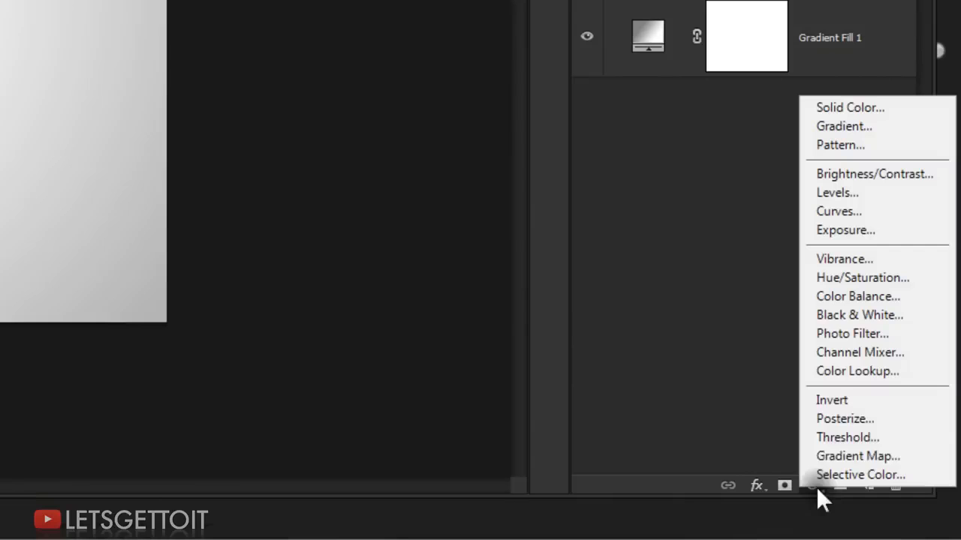
left_click(856, 314)
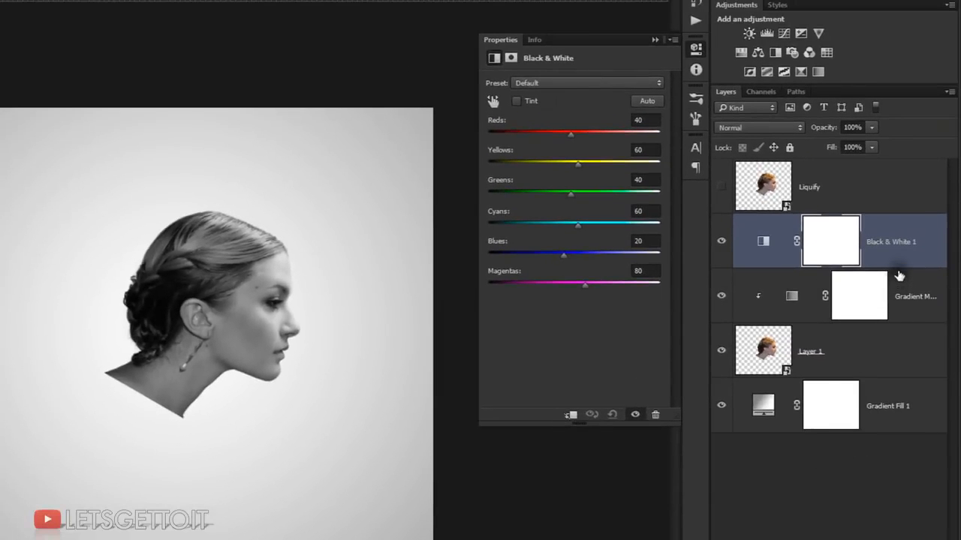
left_click(912, 263, "alt")
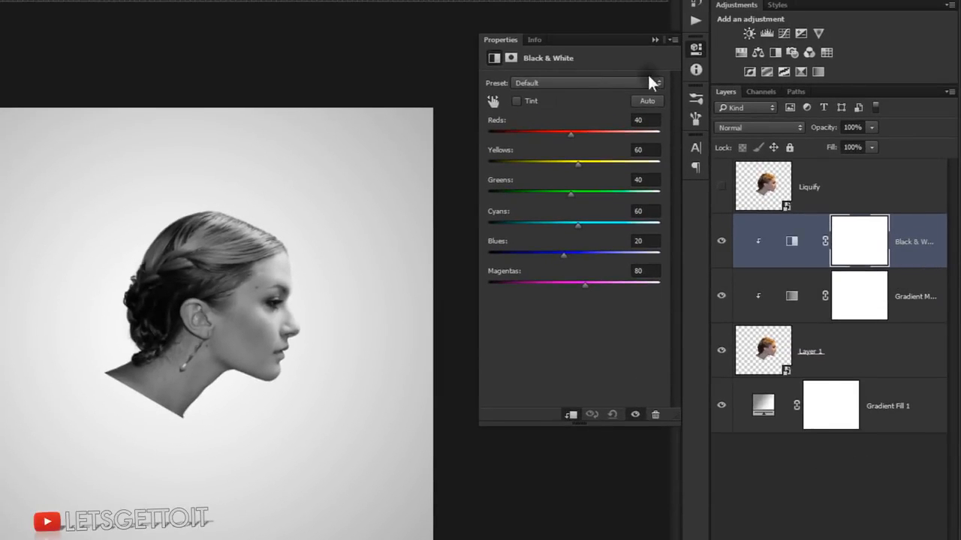
left_click(654, 40)
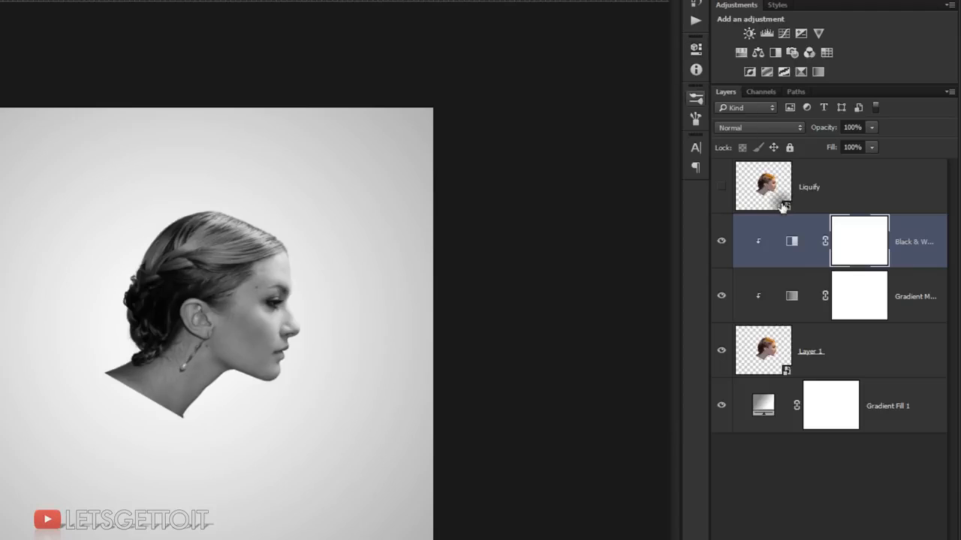
left_click(753, 127)
left_click(747, 277)
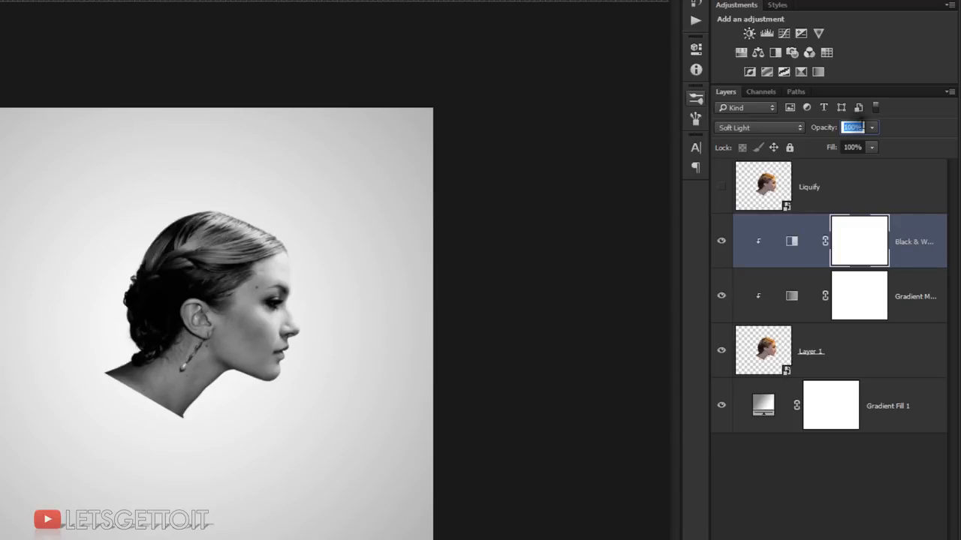
Step: Set the Black & White adjustment layer's opacity to 50%
type("50")
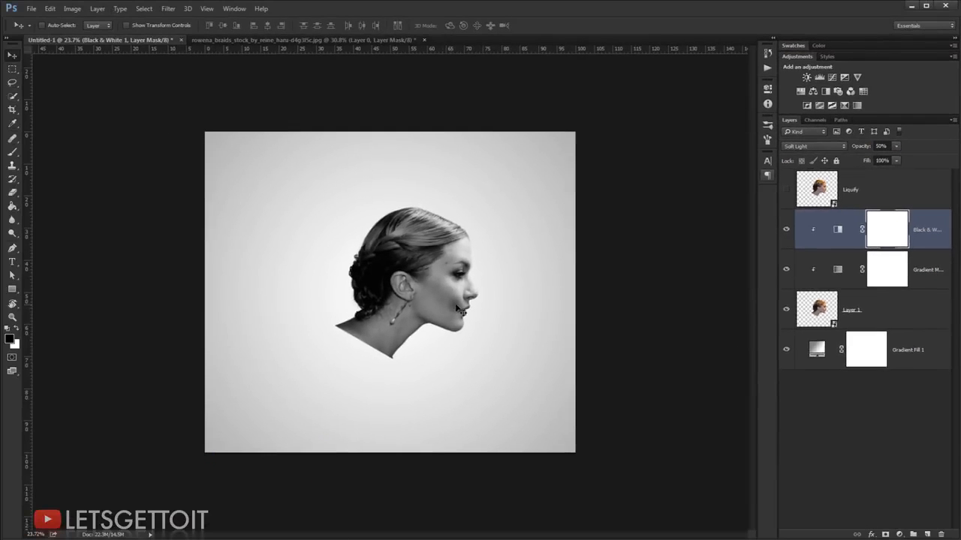
scroll(273, 345, "up", 1)
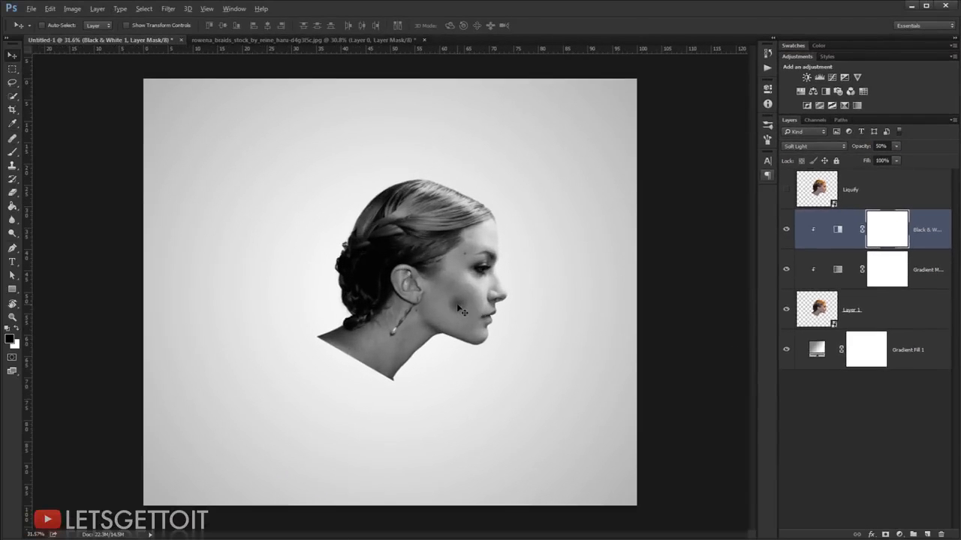
Step: Add a black layer mask to the portrait's Layer 1 to hide it completely
left_click(889, 310)
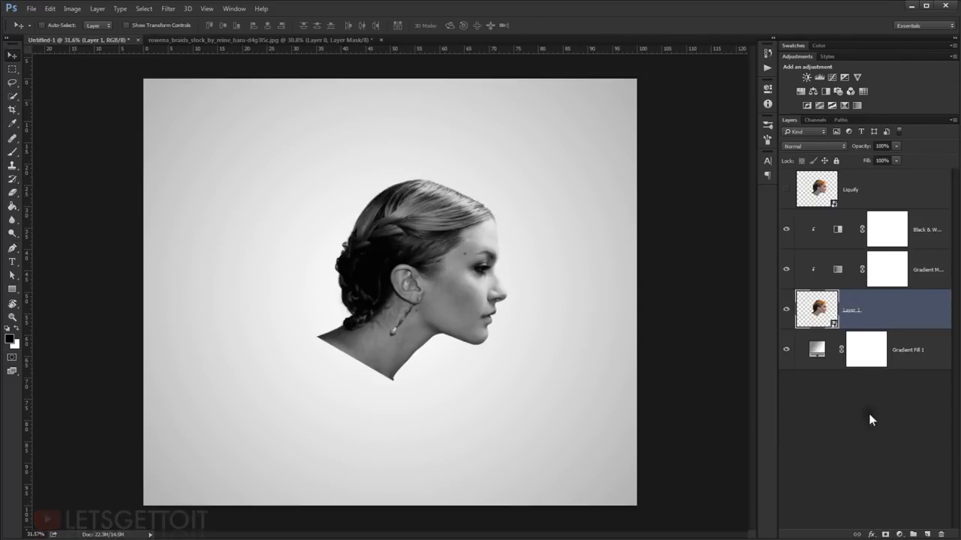
key("alt")
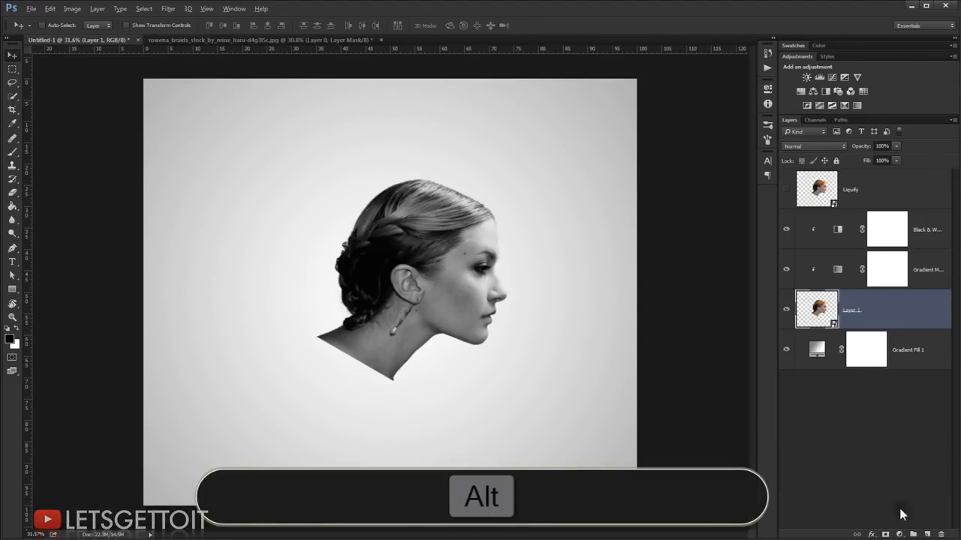
left_click(885, 534, "alt")
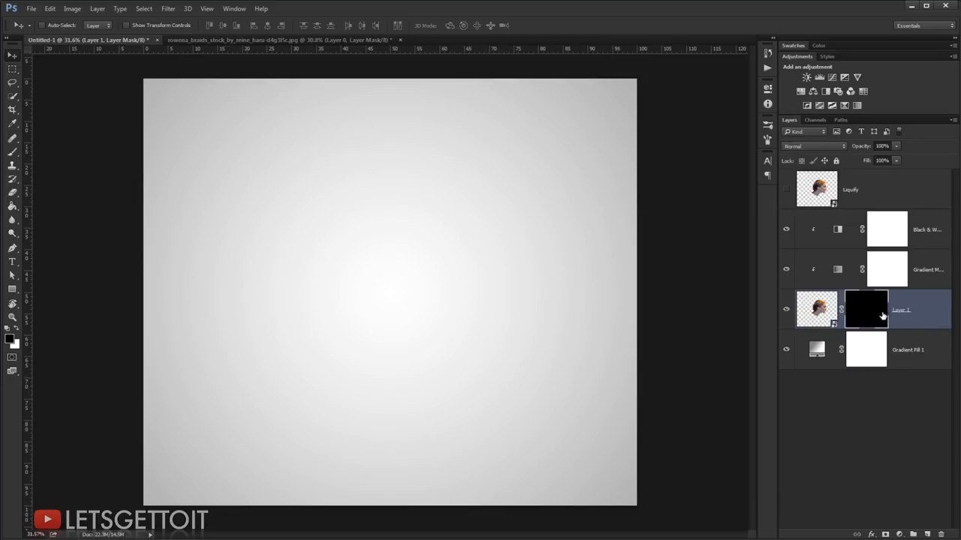
Step: Choose the Brush tool with the 2197 px smoke brush preset
left_click(13, 152)
right_click(329, 275)
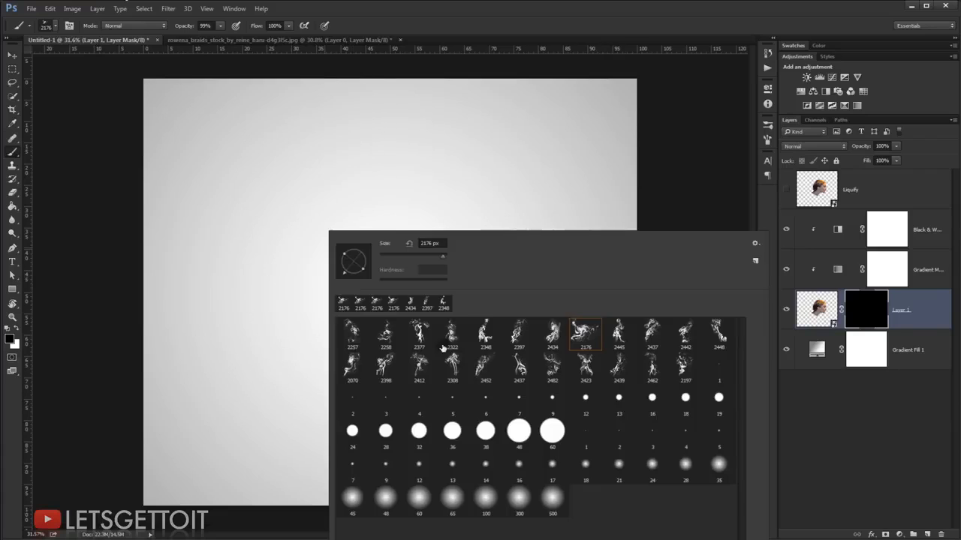
left_click(689, 373)
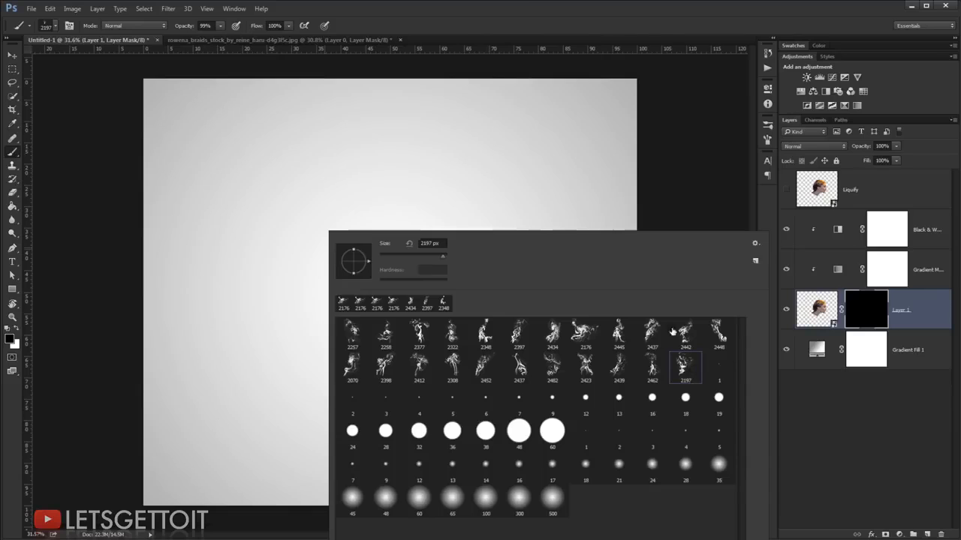
left_click(650, 32)
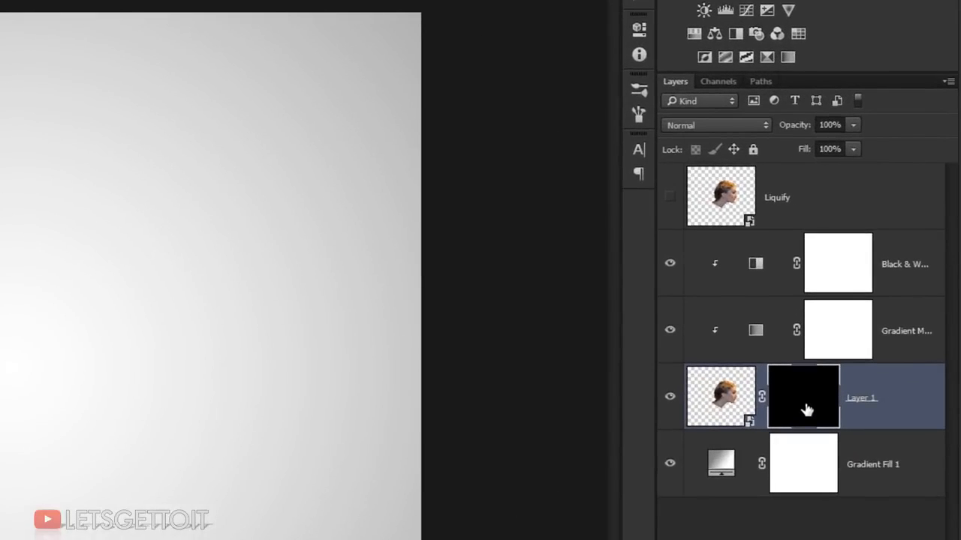
Step: Lower the density of Layer 1's mask to 70% so the hidden portrait serves as a painting guide
double_click(868, 320)
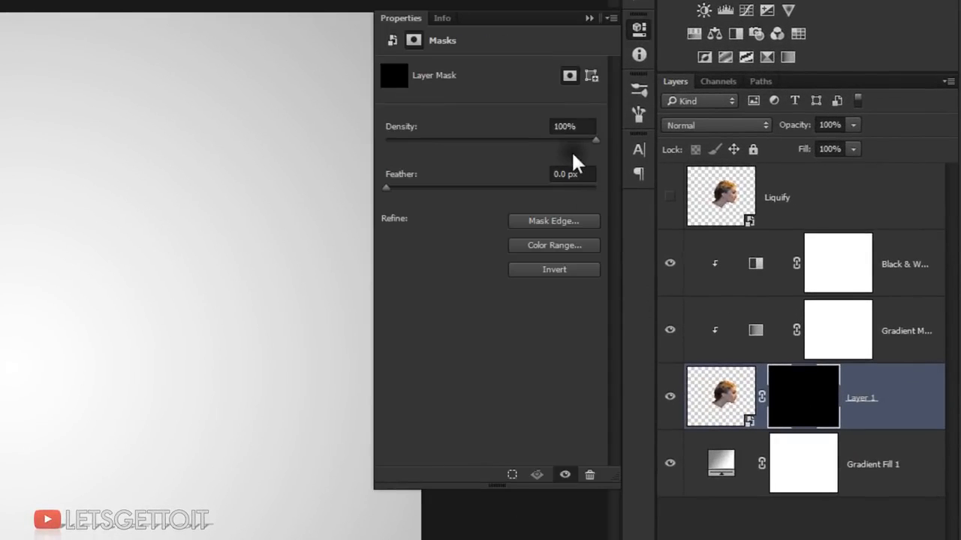
left_click_drag(553, 142, 535, 143)
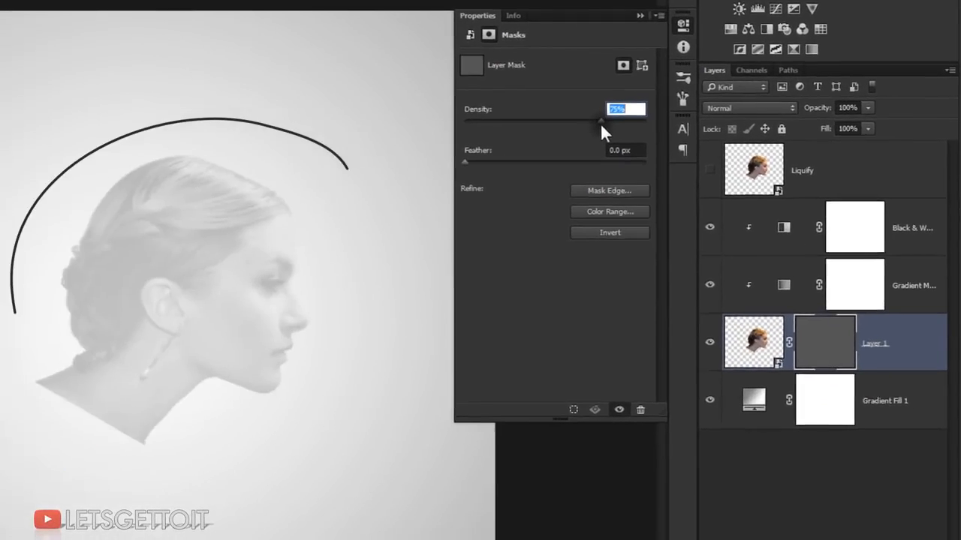
left_click_drag(604, 119, 601, 120)
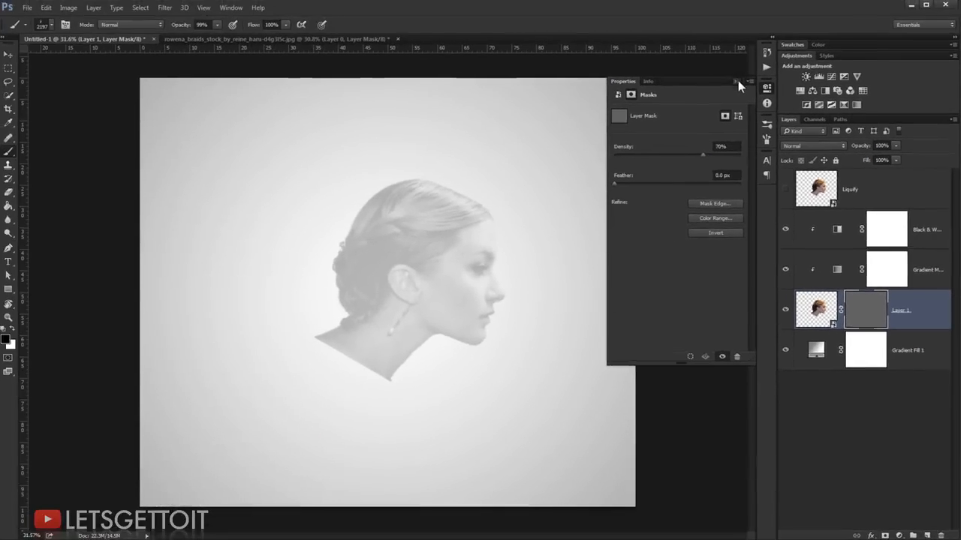
left_click(737, 81)
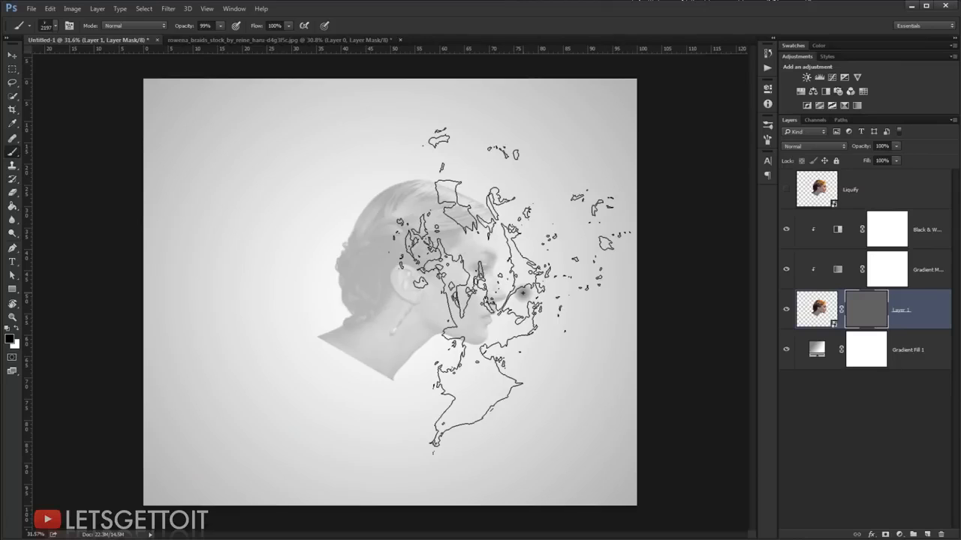
Step: Rotate the canvas view and stamp the smoke brush in white at 2077 px on Layer 1's mask over the chin, jaw and mouth
key("r")
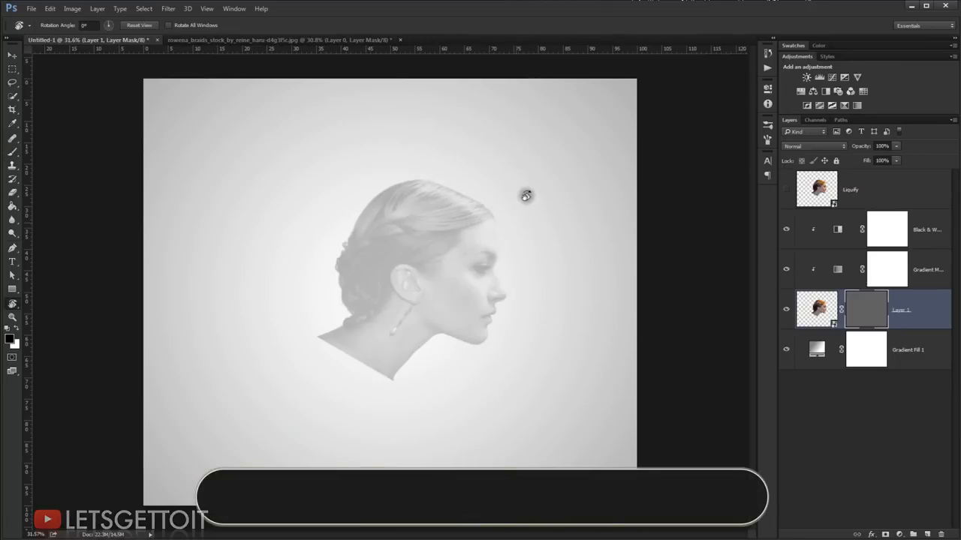
mouse_move(525, 195)
left_mouse_down()
mouse_move(570, 262)
mouse_move(570, 315)
mouse_move(413, 232)
mouse_move(388, 238)
mouse_move(377, 218)
left_mouse_up()
key("b")
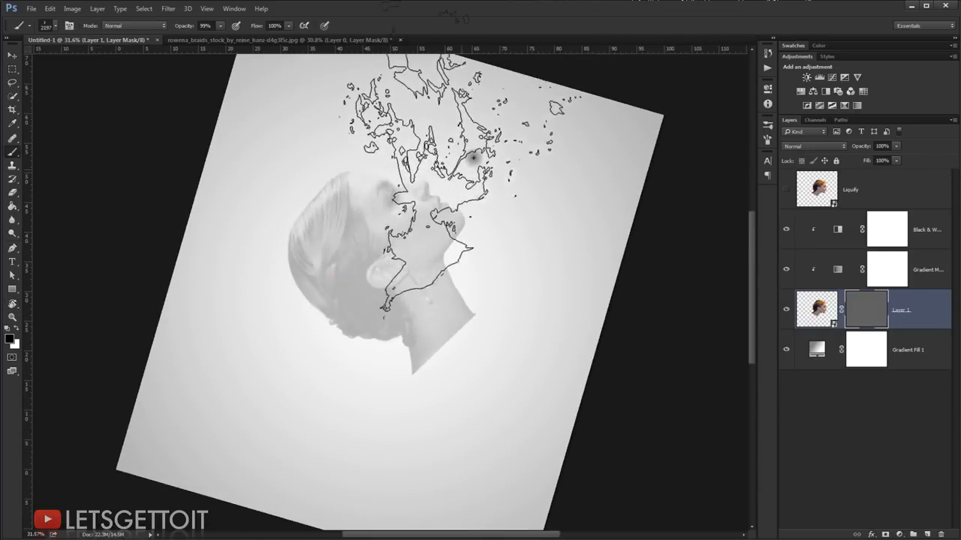
left_click_drag(481, 160, 464, 162)
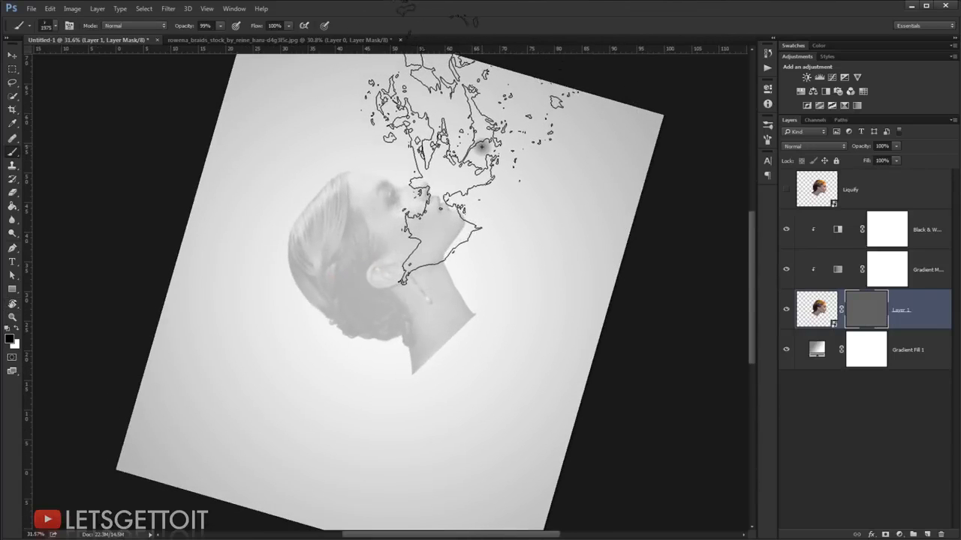
key("r")
left_click_drag(477, 154, 500, 167)
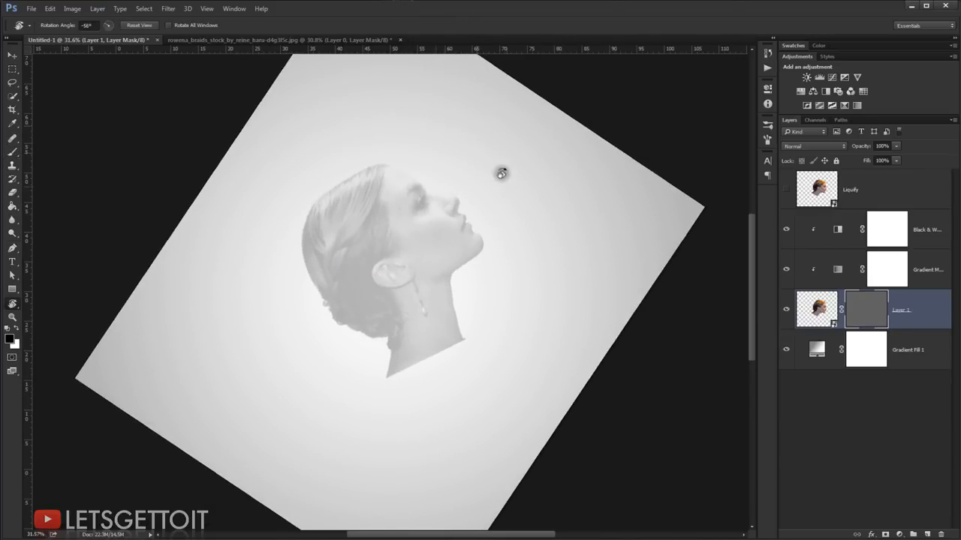
key("b")
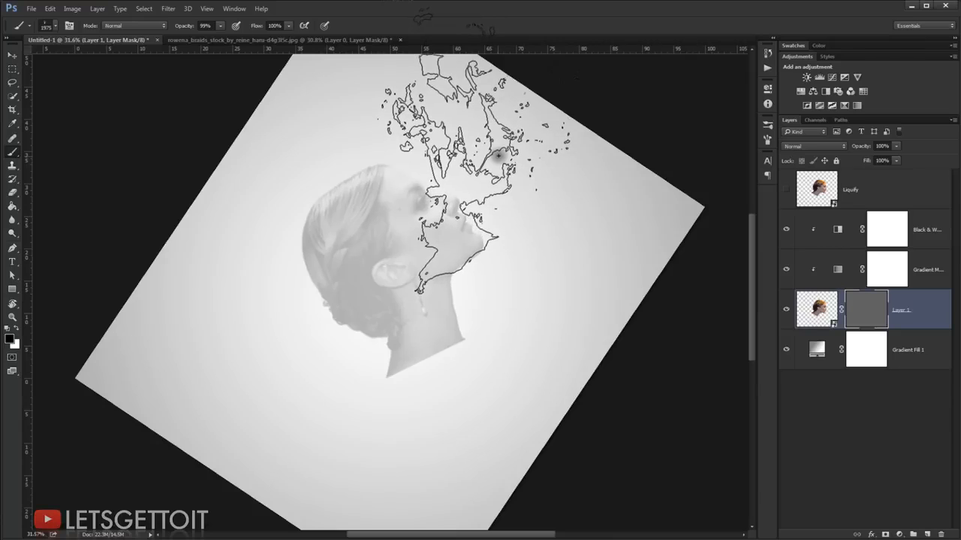
key("r")
mouse_move(497, 159)
left_mouse_down()
mouse_move(526, 178)
mouse_move(503, 178)
mouse_move(509, 188)
mouse_move(480, 156)
left_mouse_up()
key("b")
key("r")
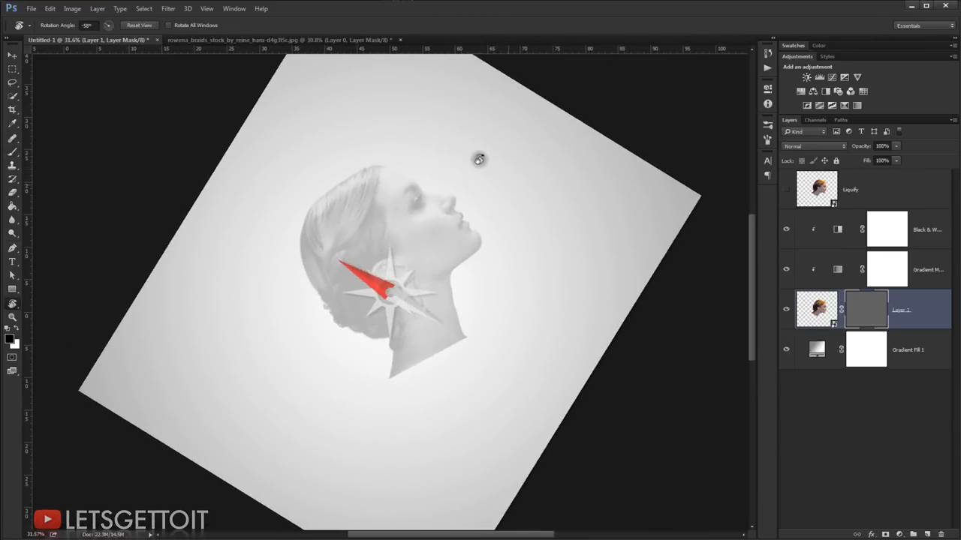
key("b")
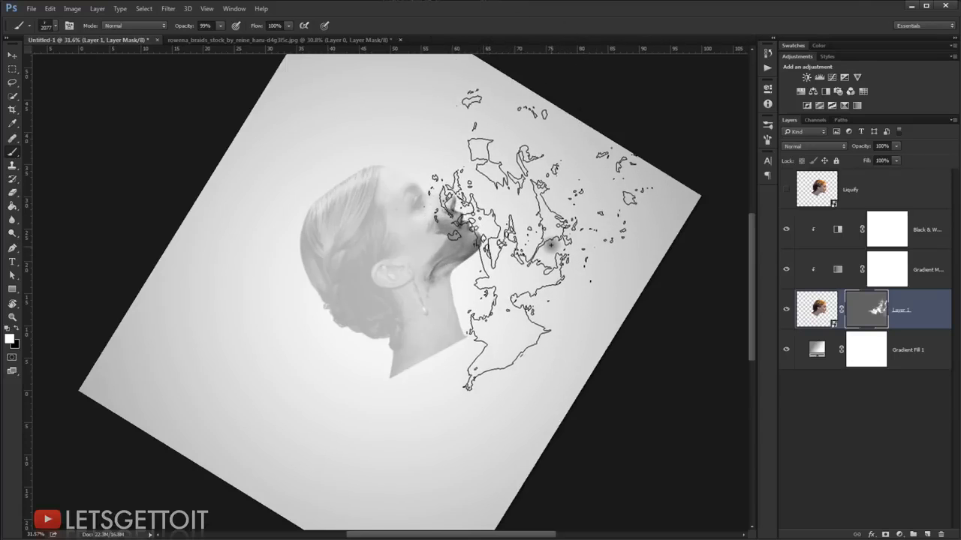
Step: Turn the canvas view to line up the smoke brush and stamp white on Layer 1's mask over the eye and temple
key("r")
left_click_drag(512, 189, 542, 382)
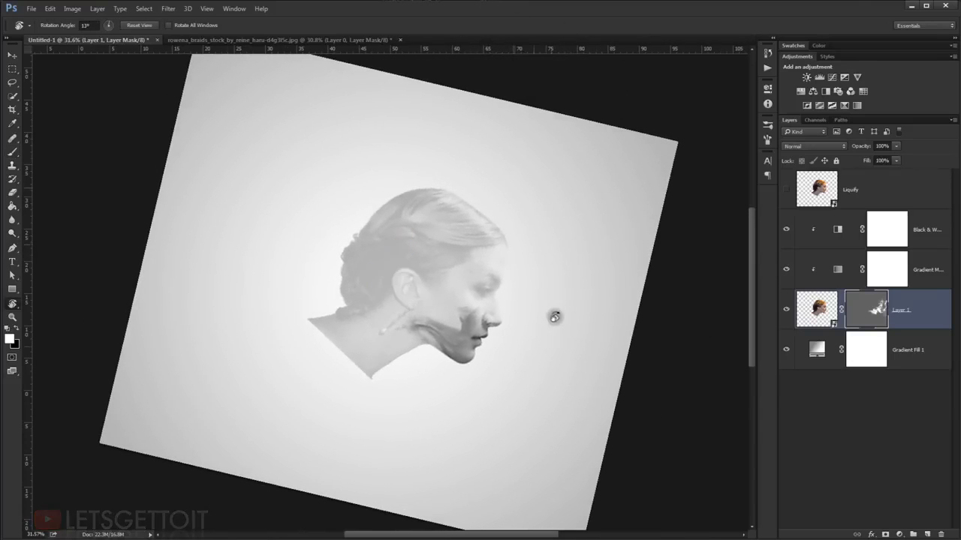
mouse_move(560, 318)
left_mouse_down()
mouse_move(565, 307)
mouse_move(467, 466)
mouse_move(443, 397)
left_mouse_up()
key("b")
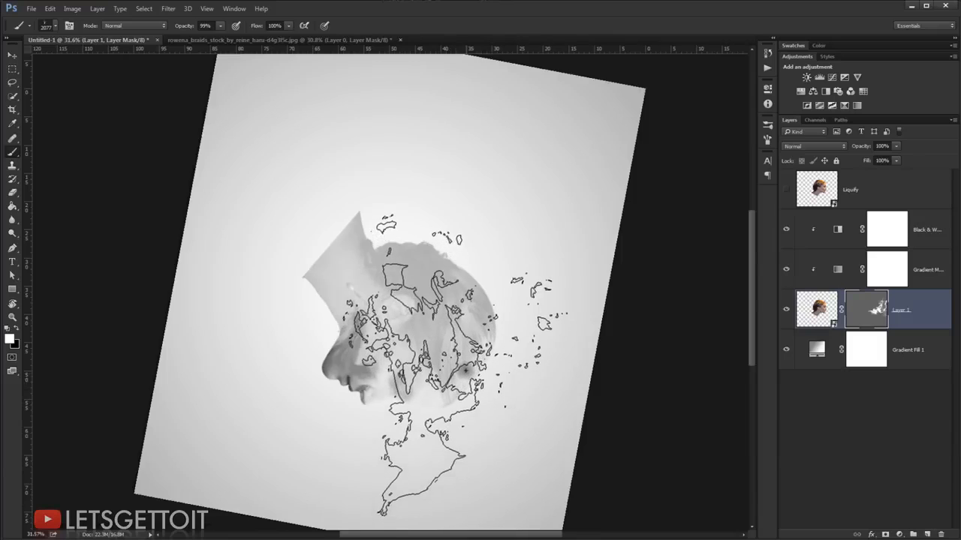
key("r")
left_click_drag(513, 380, 490, 330)
key("b")
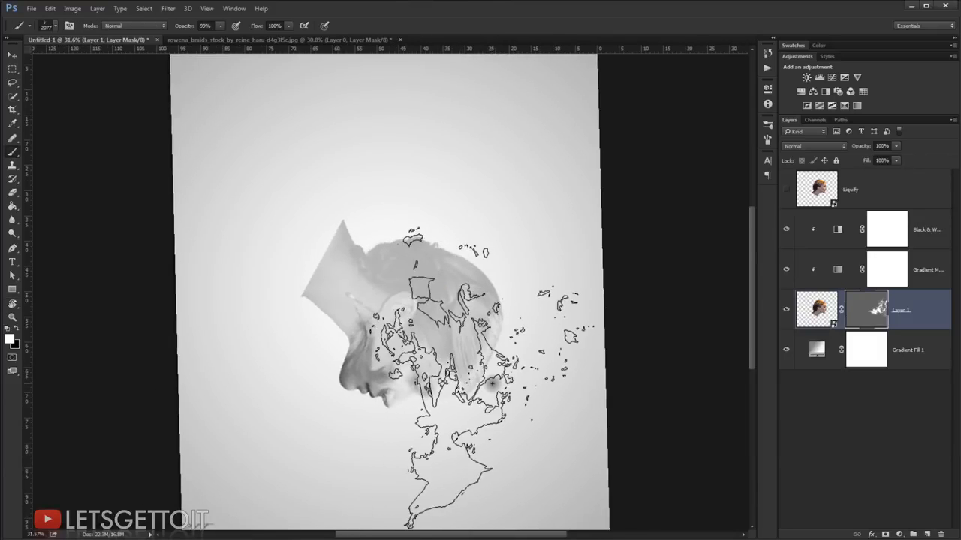
key("r")
left_click_drag(492, 406, 511, 387)
key("b")
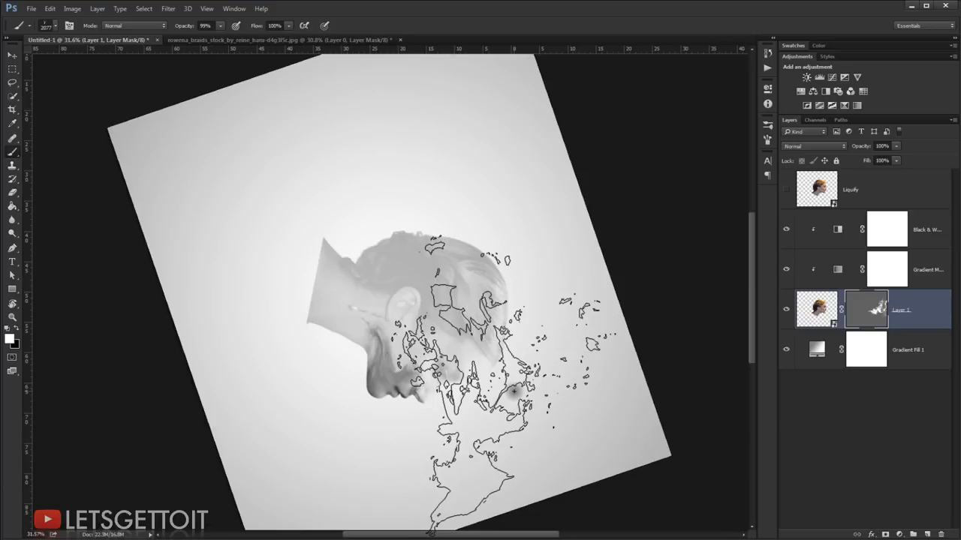
key("ctrl+d")
key("r")
left_click_drag(536, 348, 524, 268)
key("b")
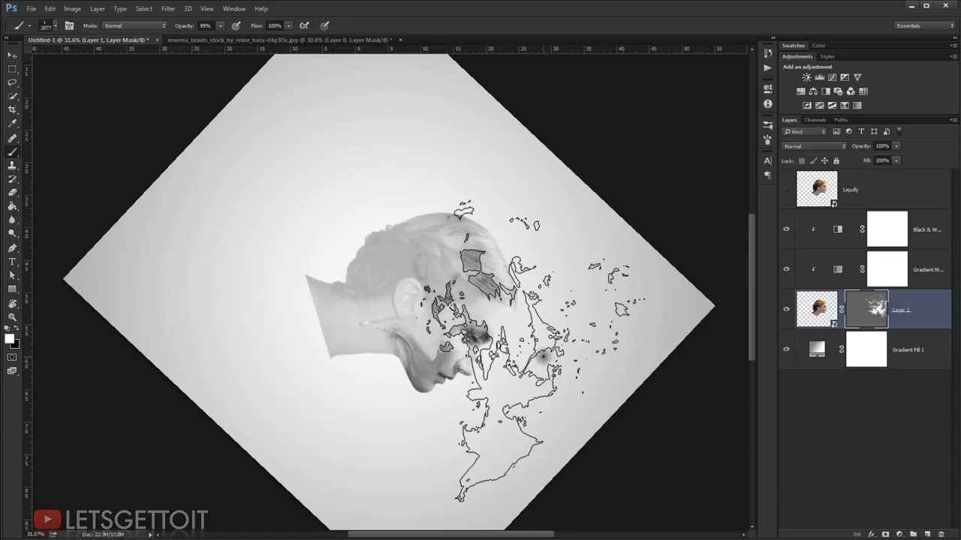
Step: Stamp more white smoke on the mask over the hair and cheek, and return the canvas rotation to 0°
key("r")
mouse_move(603, 343)
left_mouse_down()
mouse_move(543, 251)
mouse_move(481, 198)
left_mouse_up()
key("b")
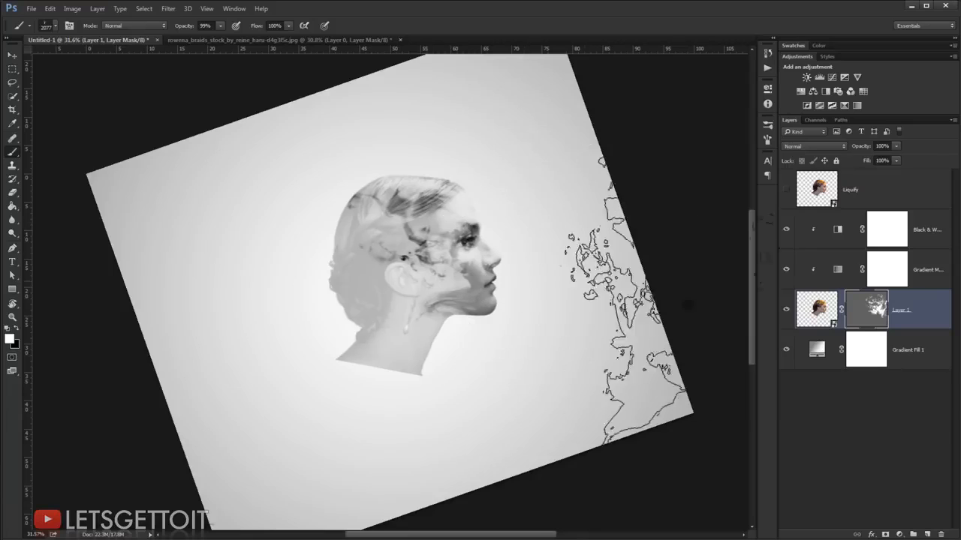
key("r")
left_click_drag(446, 208, 614, 274)
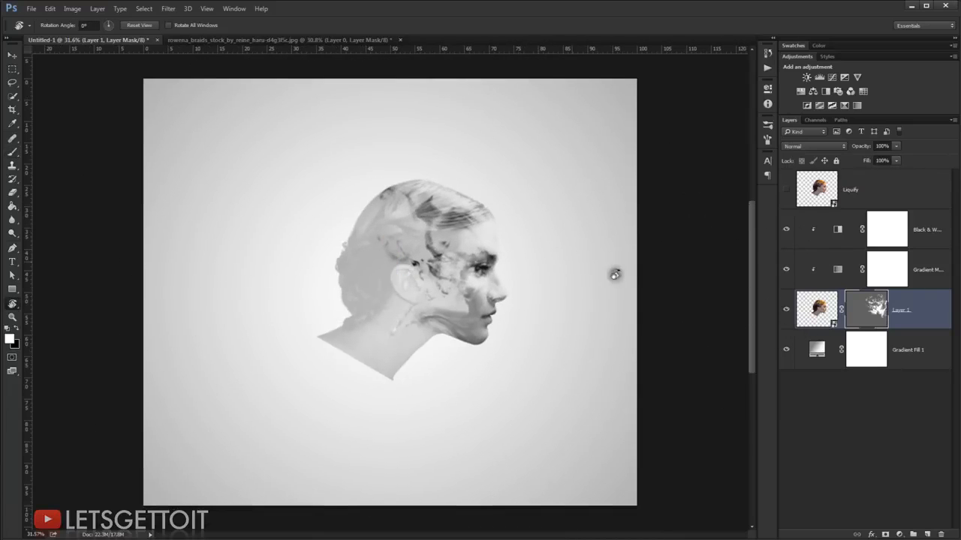
Step: Restore the density of Layer 1's mask to 100%
double_click(868, 313)
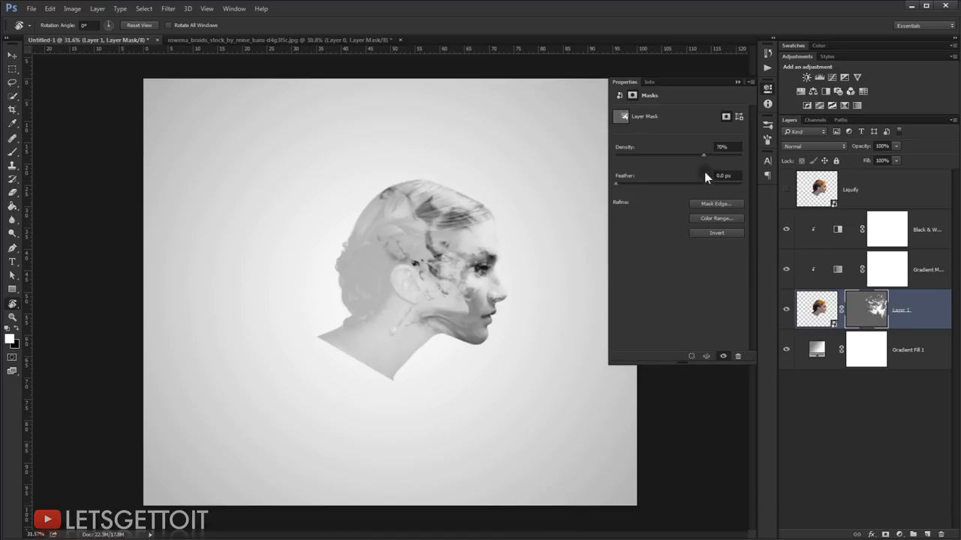
left_click_drag(711, 157, 773, 155)
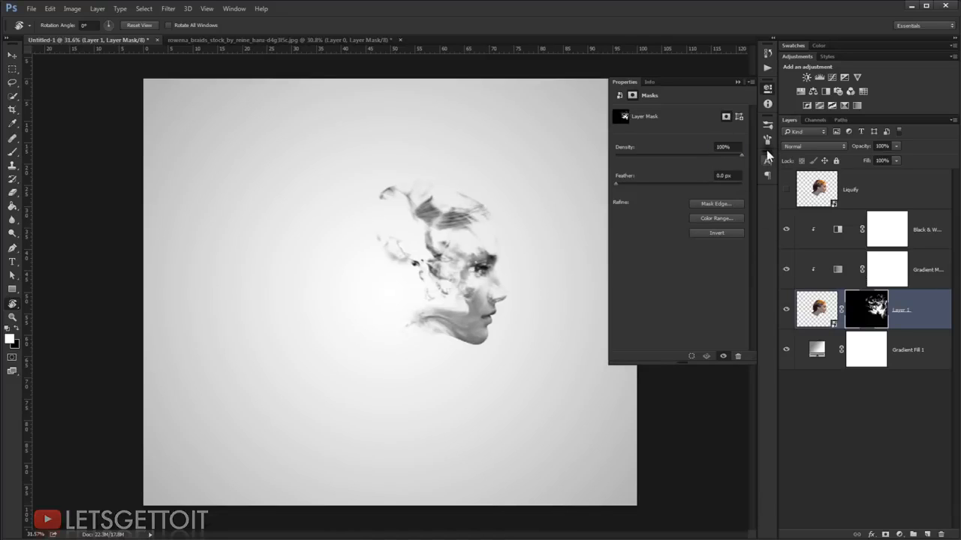
left_click(739, 82)
Step: Paint white on Layer 1's mask over the eye and nose with a soft round brush enlarged to 161 px
key("ctrl+0")
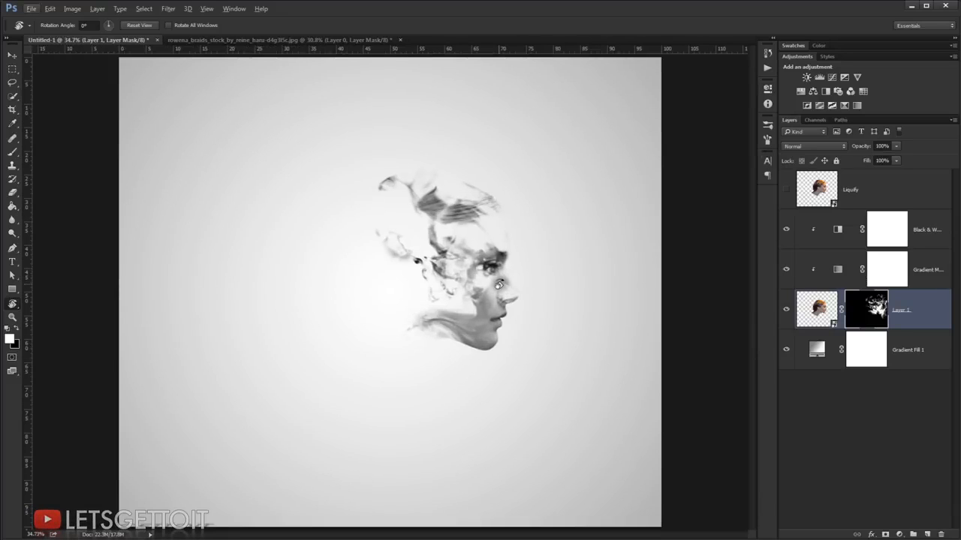
left_click(13, 153)
right_click(446, 217)
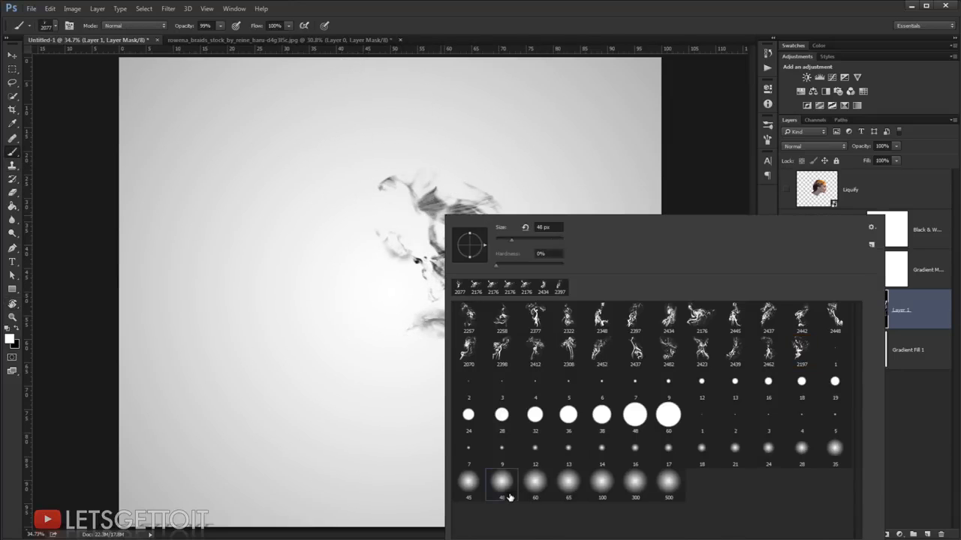
left_click(594, 129)
scroll(530, 255, "up", 6)
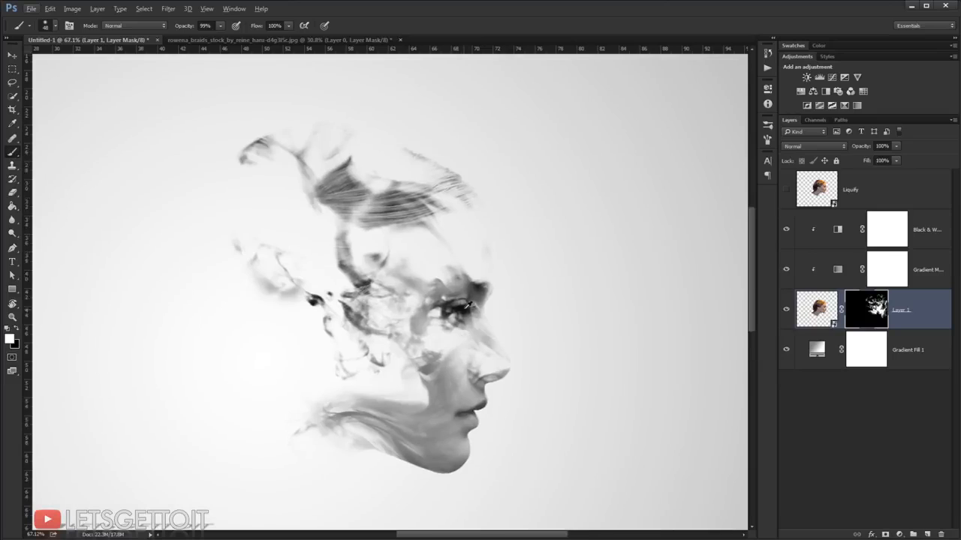
mouse_move(466, 308)
left_mouse_down()
mouse_move(505, 370)
mouse_move(494, 350)
mouse_move(495, 358)
mouse_move(486, 355)
mouse_move(466, 309)
left_mouse_up()
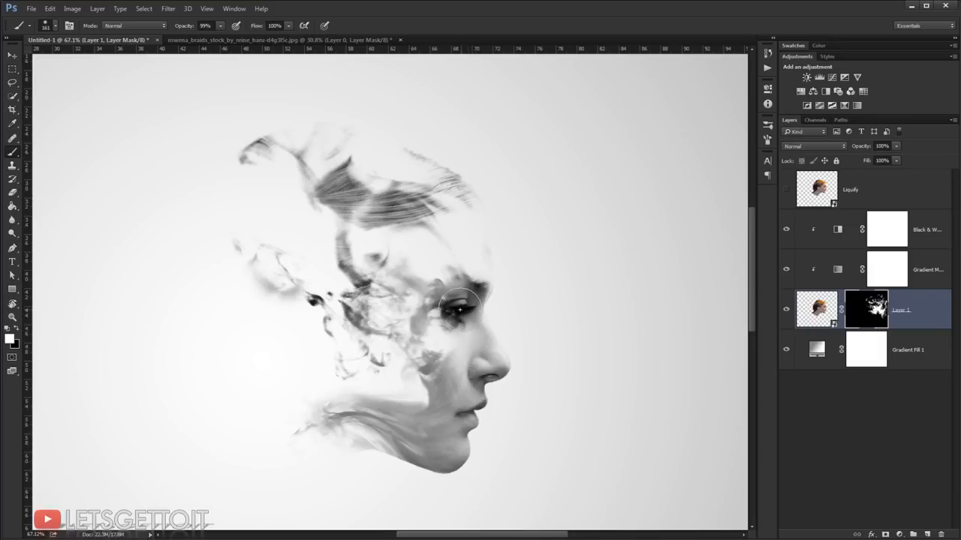
Step: Choose the 2197 smoke brush and reduce its size for painting on Layer 1's mask
scroll(548, 387, "down", 7)
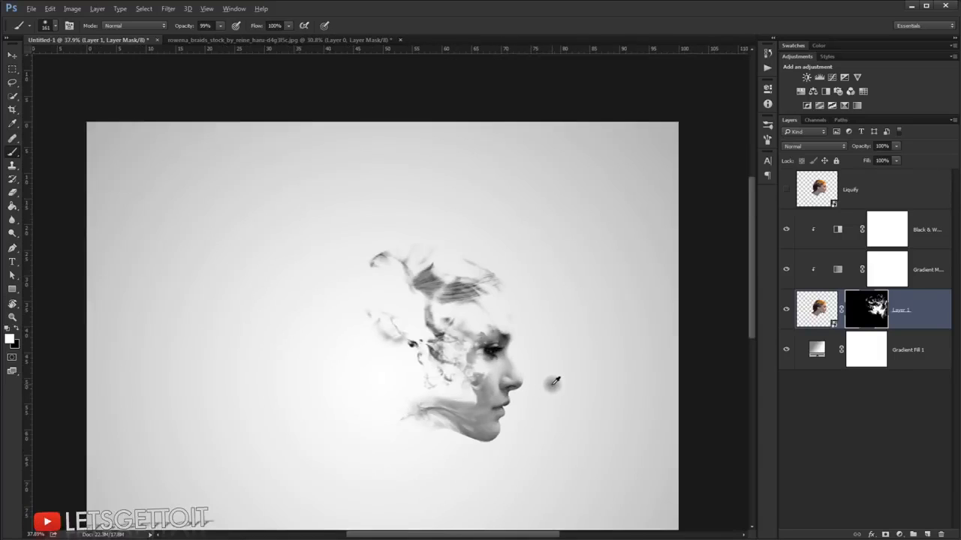
scroll(513, 361, "up", 3)
scroll(515, 361, "up", 3)
scroll(541, 354, "down", 3)
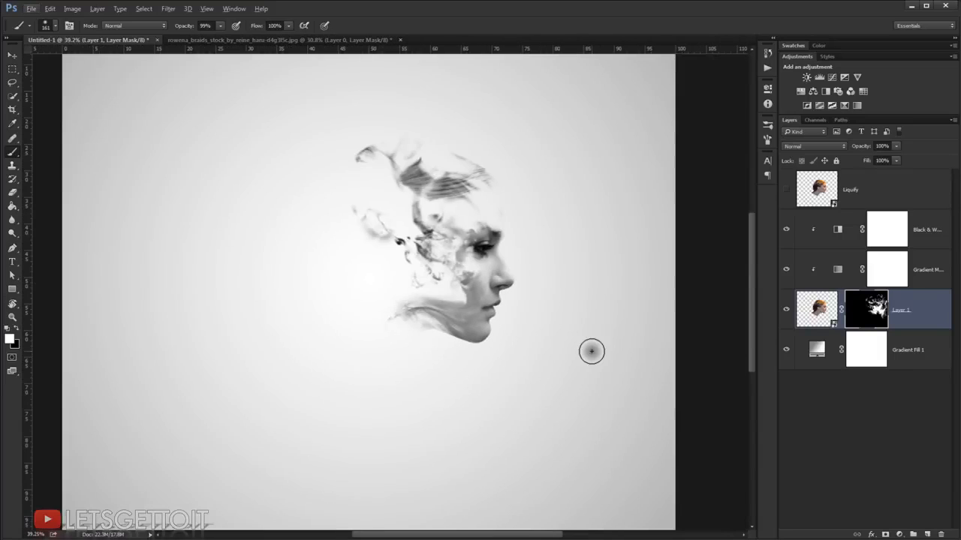
scroll(591, 351, "down", 1)
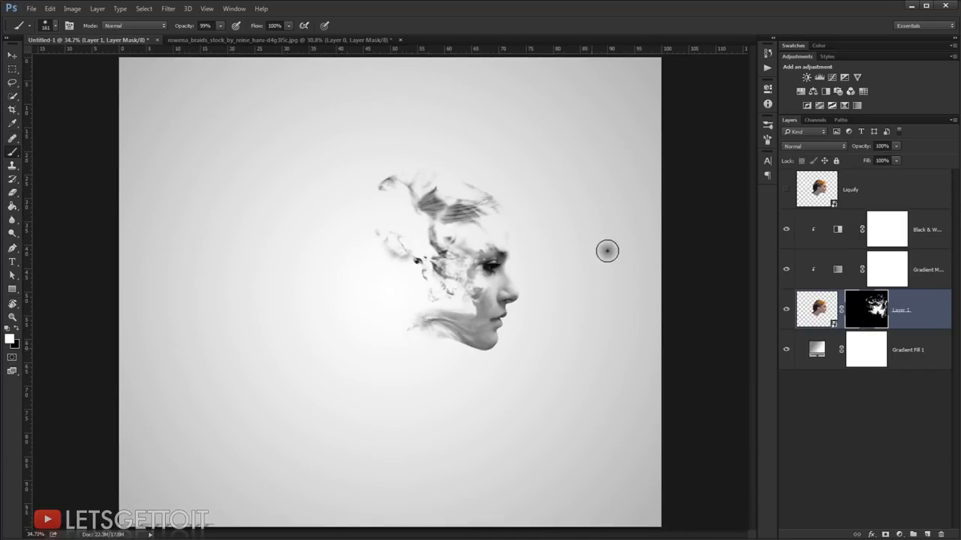
right_click(491, 194)
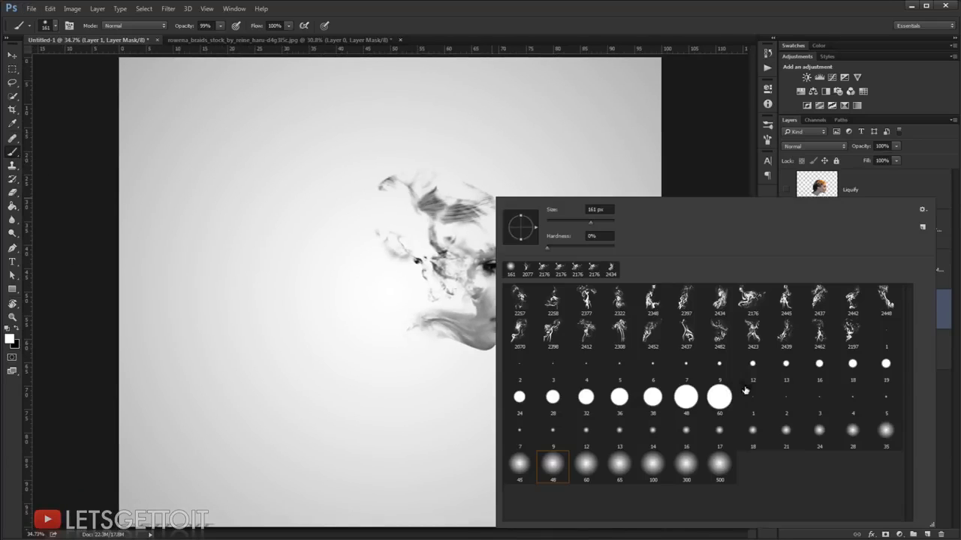
double_click(859, 339)
left_click_drag(556, 247, 446, 244)
Step: Turn the canvas view, enlarge the smoke brush to 1103 px and try a white stamp on Layer 1's mask over the back of the head
key("r")
mouse_move(564, 164)
left_mouse_down()
mouse_move(560, 432)
mouse_move(527, 450)
left_mouse_up()
key("r")
left_click_drag(534, 359, 500, 456)
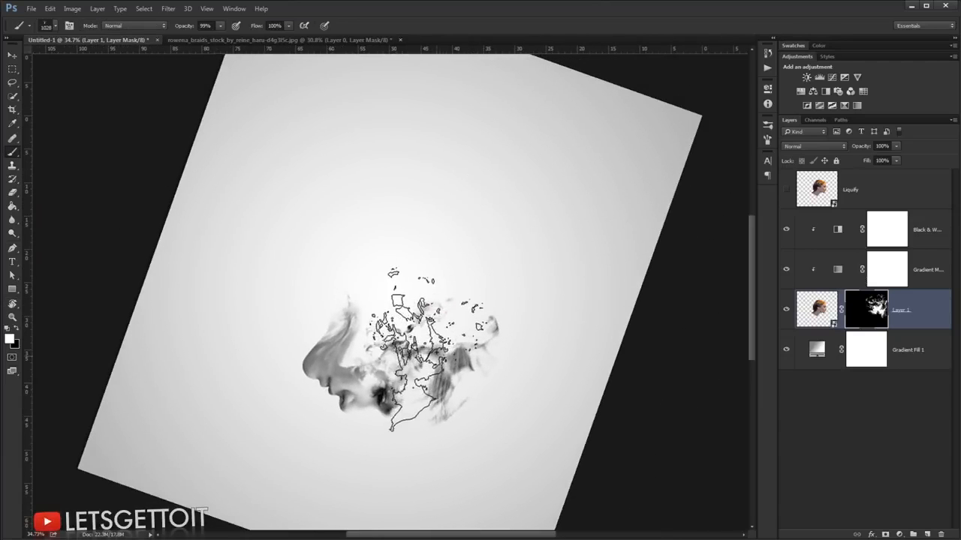
key("r")
mouse_move(453, 350)
left_mouse_down()
mouse_move(465, 448)
mouse_move(450, 453)
left_mouse_up()
left_click_drag(393, 352, 400, 351)
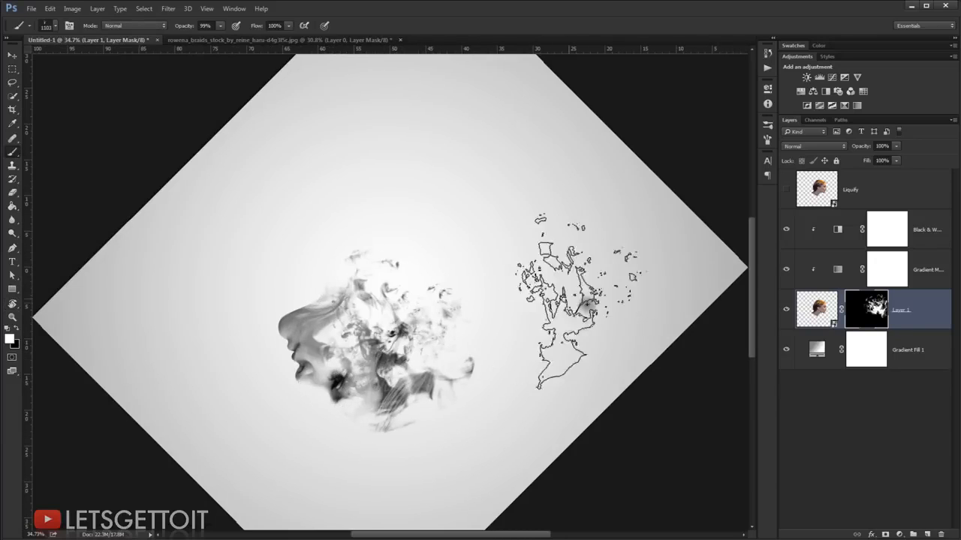
Step: With the canvas view rotated to 75°, stamp white smoke on Layer 1's mask behind the cheek, and return the view upright, fitted to the window
key("r")
left_click_drag(564, 310, 472, 216)
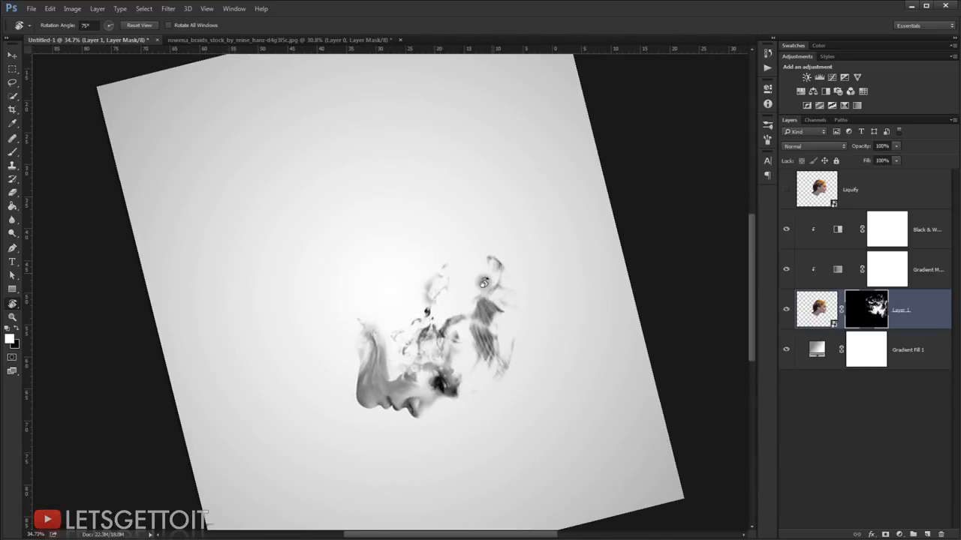
key("b")
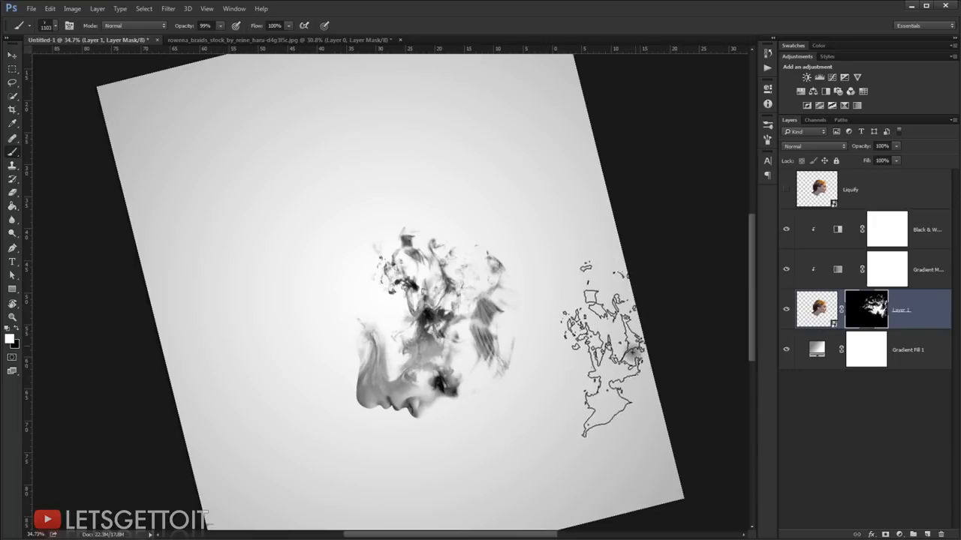
key("r")
left_click_drag(614, 404, 492, 210)
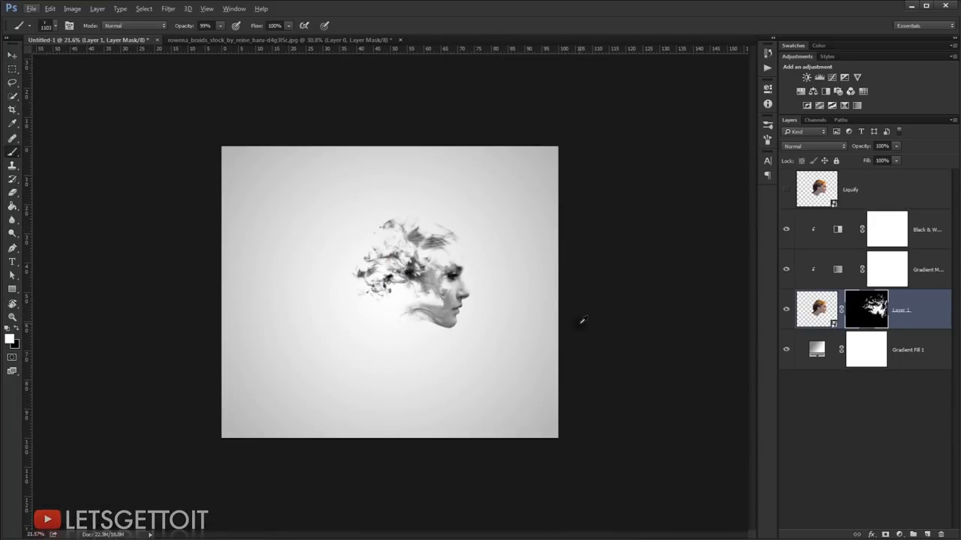
key("ctrl+0")
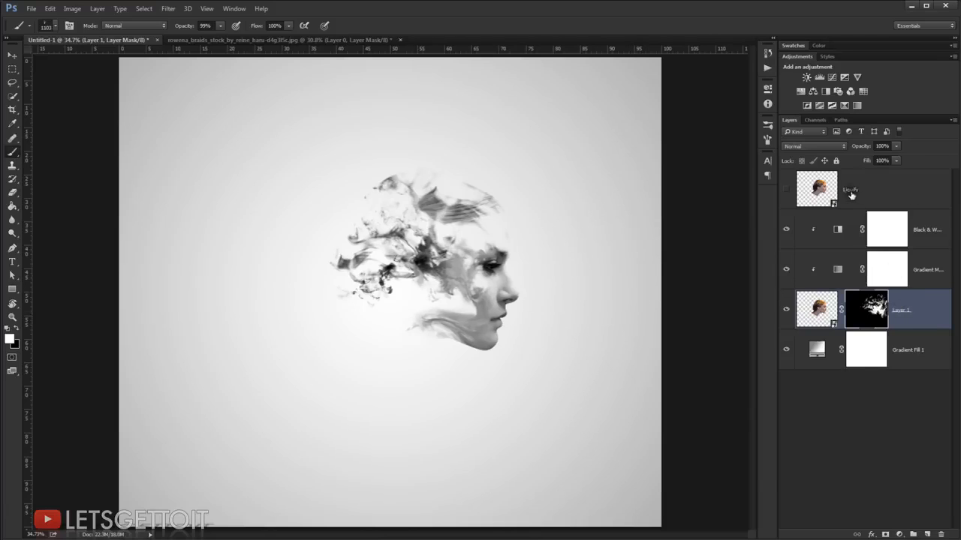
Step: Show the Liquify layer and duplicate the Black & White and Gradient Map adjustment layers above it
left_click(875, 192)
left_click(786, 190)
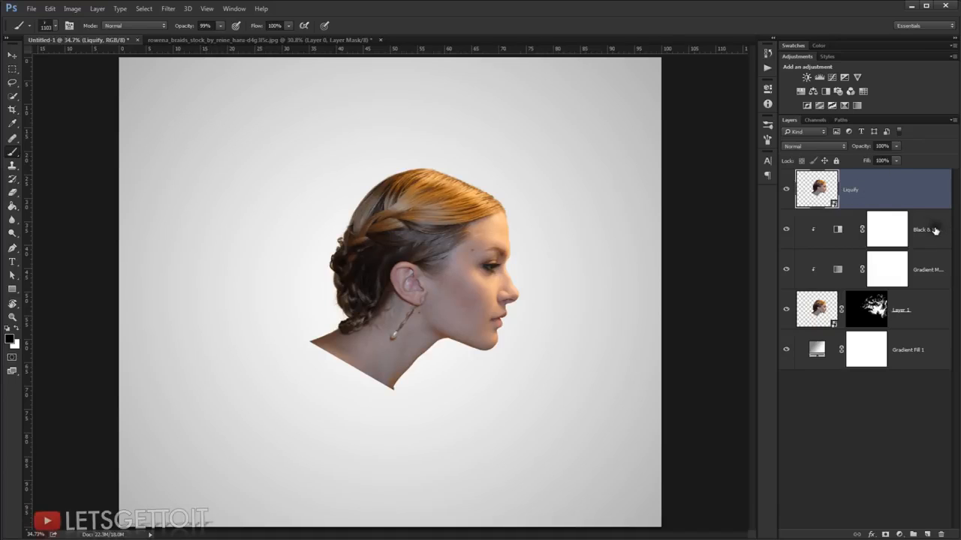
left_click(930, 273)
left_click(929, 238, "shift")
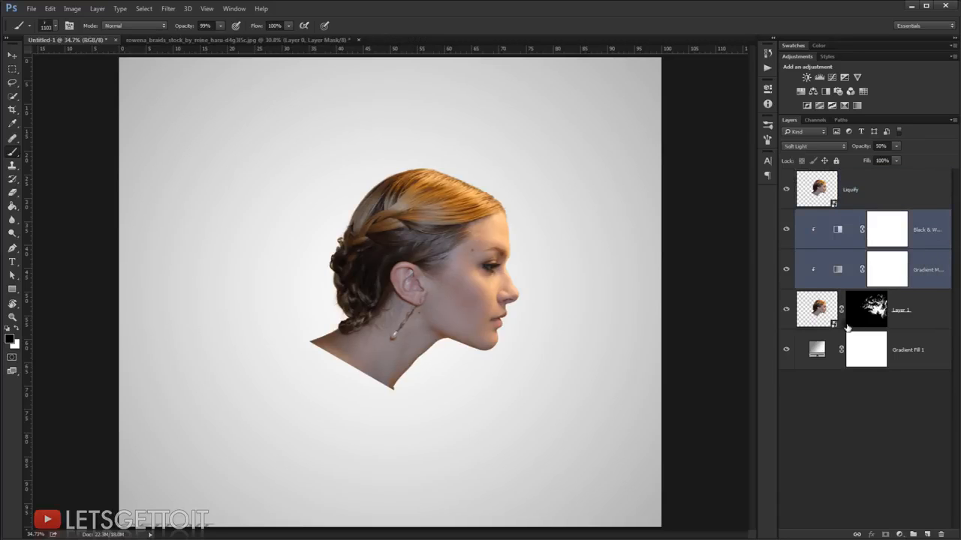
key("alt")
key("alt")
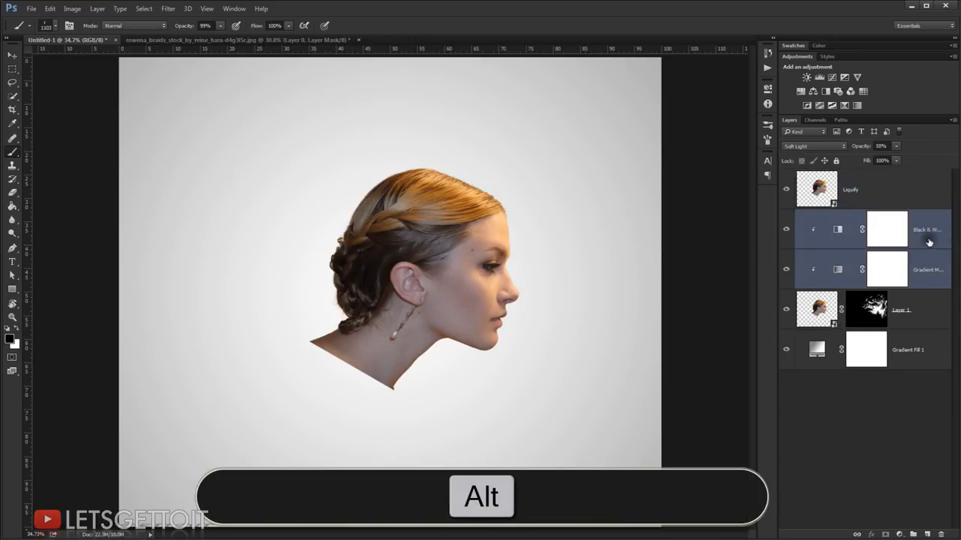
left_click_drag(927, 241, 905, 188)
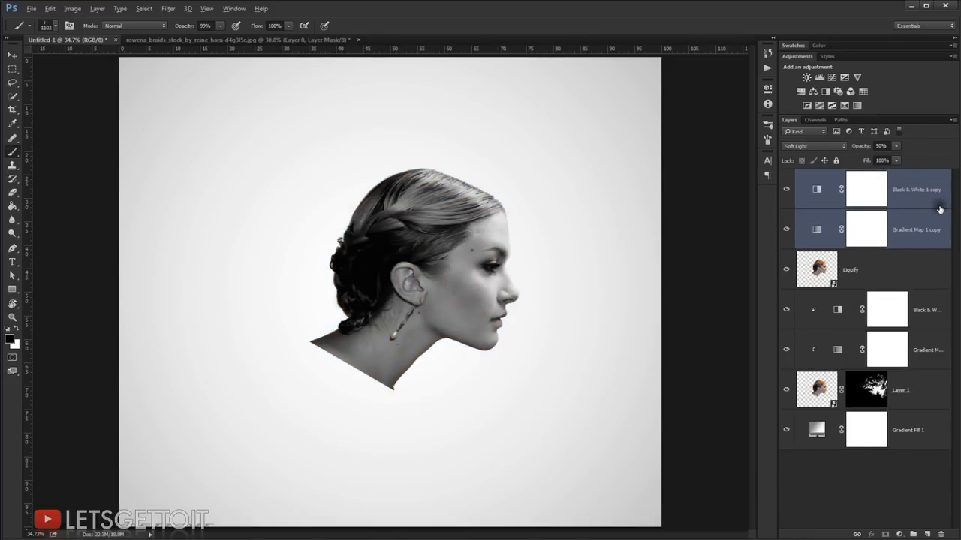
Step: Clip the copied Gradient Map and Black & White adjustments to the Liquify layer
left_click(939, 210)
left_click_drag(940, 209, 939, 246)
left_click(938, 246, "alt")
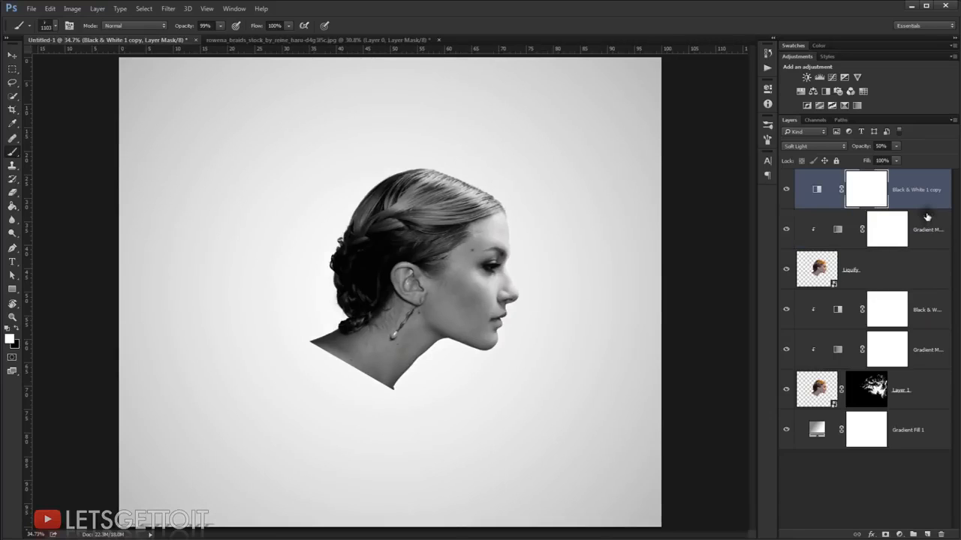
left_click(931, 204, "alt")
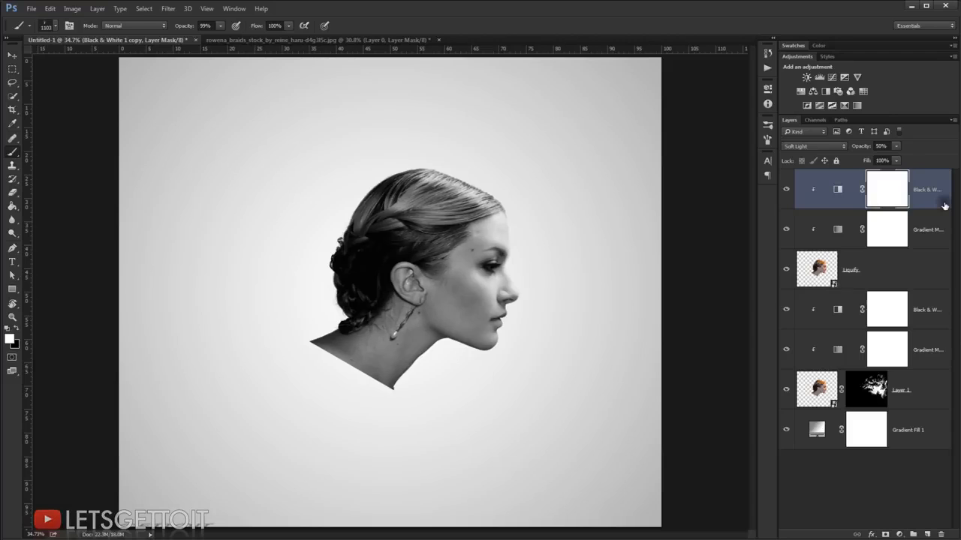
Step: Add a Levels adjustment clipped to the Liquify layer and darken its midtones to 0.59
left_click(900, 534)
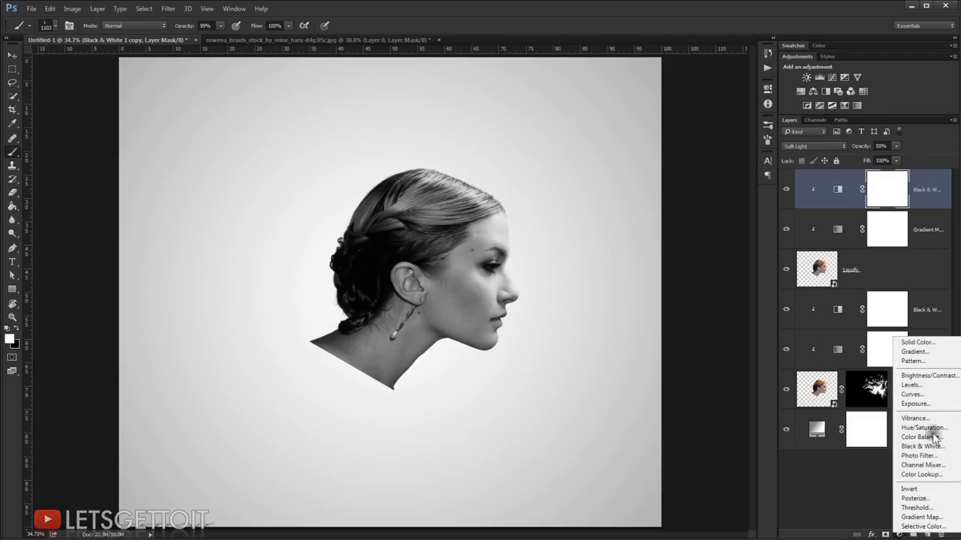
left_click(930, 391)
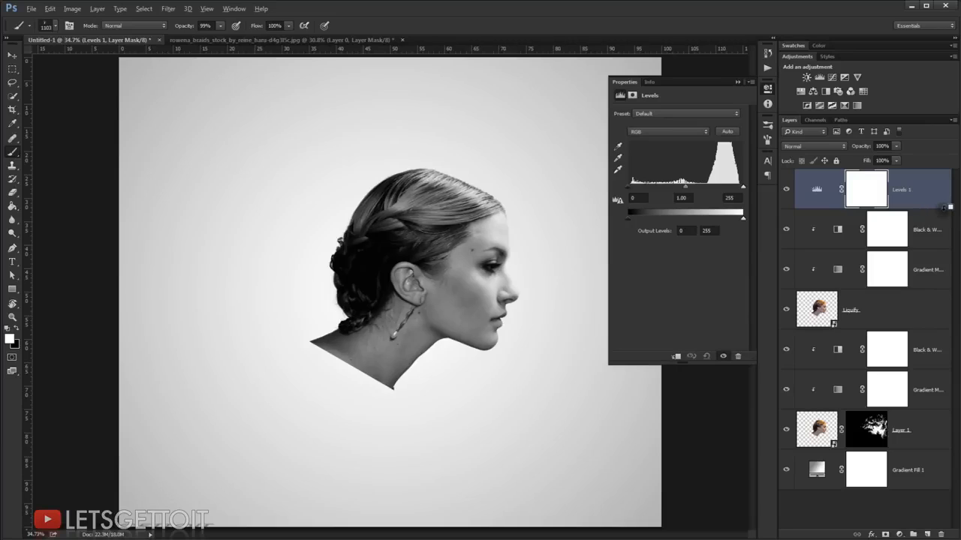
left_click(922, 218, "alt")
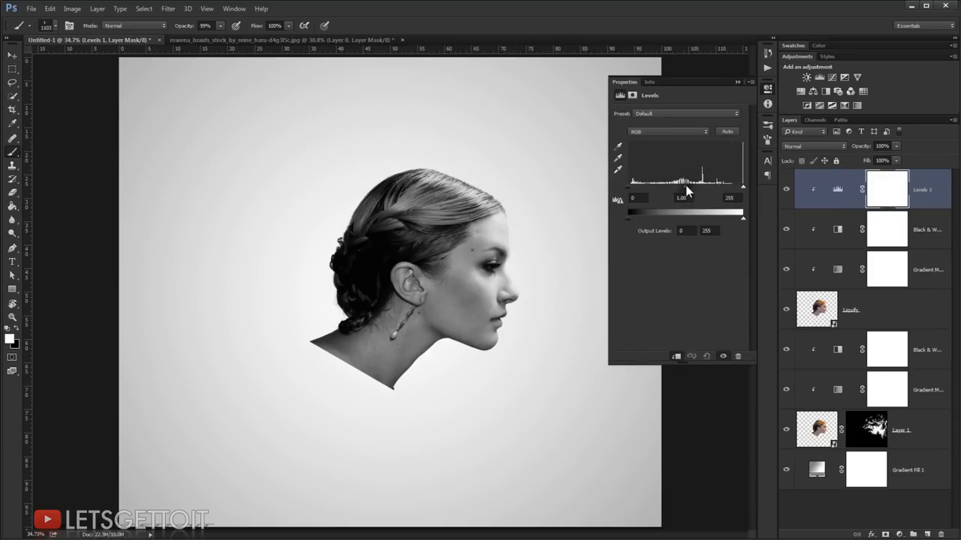
left_click_drag(685, 187, 703, 189)
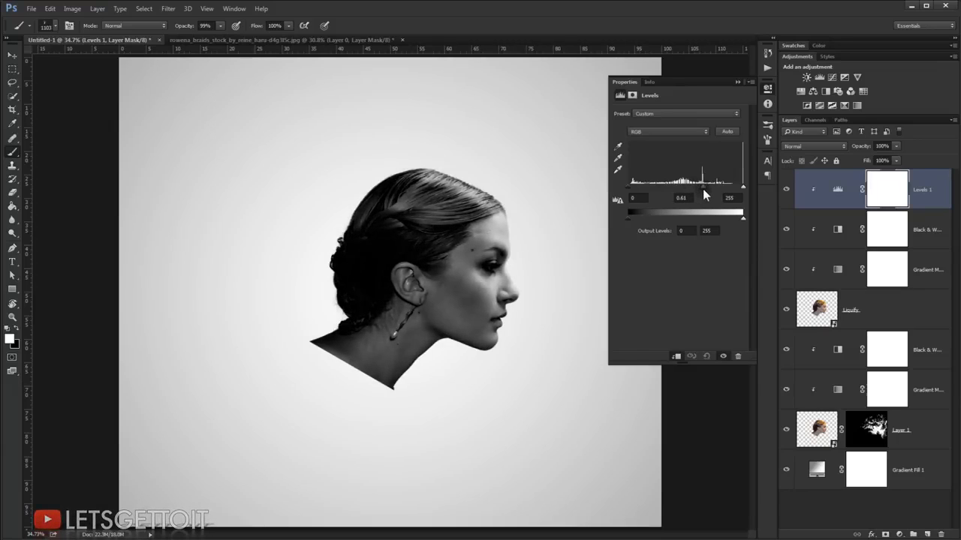
left_click(735, 82)
Step: Open the Liquify filter on the Liquify layer and freeze the whole face with the Freeze Mask tool
left_click(914, 303)
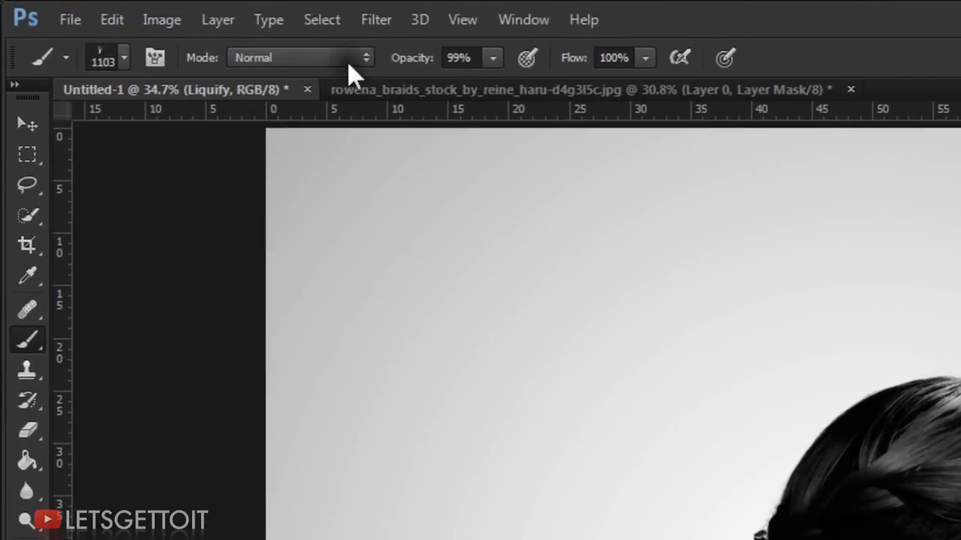
left_click(383, 30)
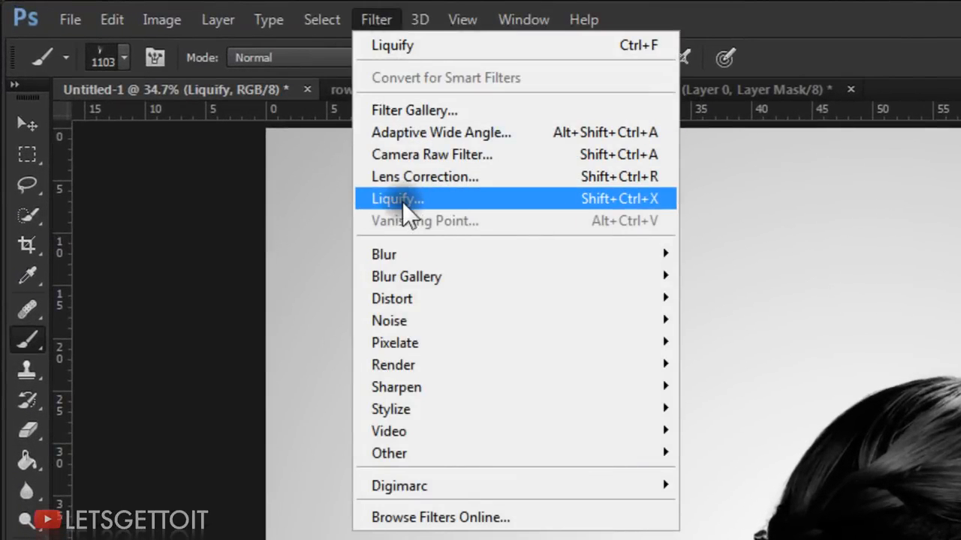
left_click(403, 199)
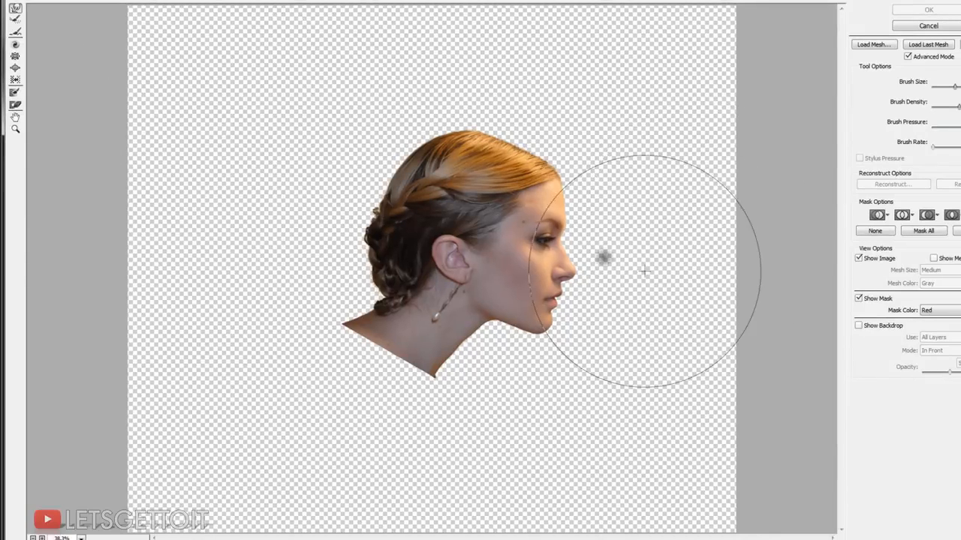
left_click(15, 93)
mouse_move(525, 304)
left_mouse_down()
mouse_move(540, 304)
mouse_move(531, 295)
mouse_move(533, 338)
left_mouse_up()
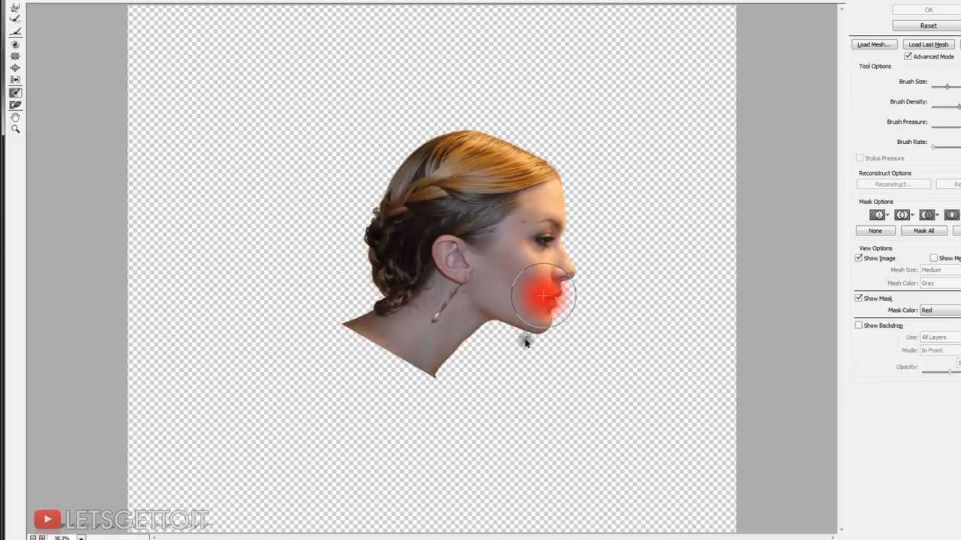
mouse_move(564, 208)
left_mouse_down()
mouse_move(513, 256)
mouse_move(514, 293)
mouse_move(533, 329)
mouse_move(557, 343)
mouse_move(571, 270)
mouse_move(564, 229)
mouse_move(518, 293)
left_mouse_up()
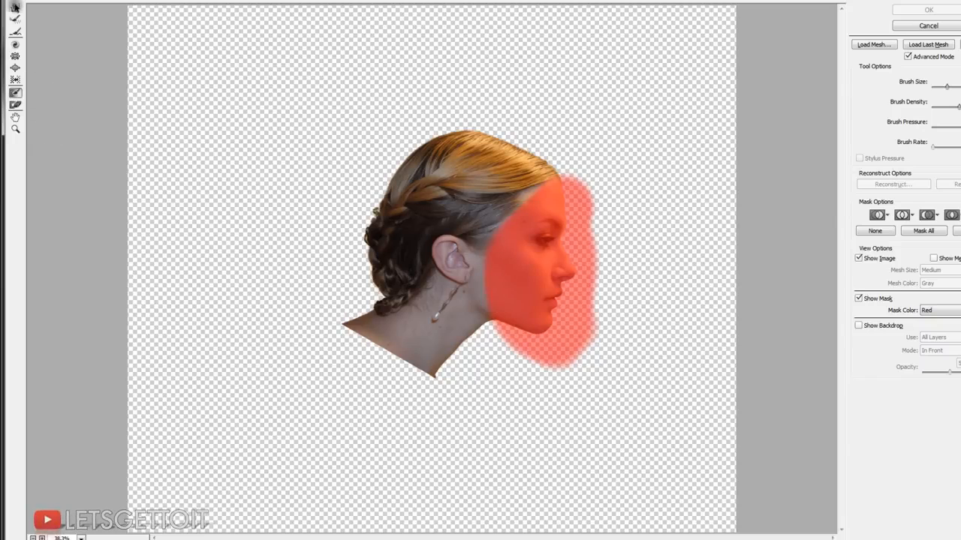
Step: Stretch the hair, ear and neck far outward from the frozen face with the Forward Warp tool, and apply the Liquify filter
left_click(15, 7)
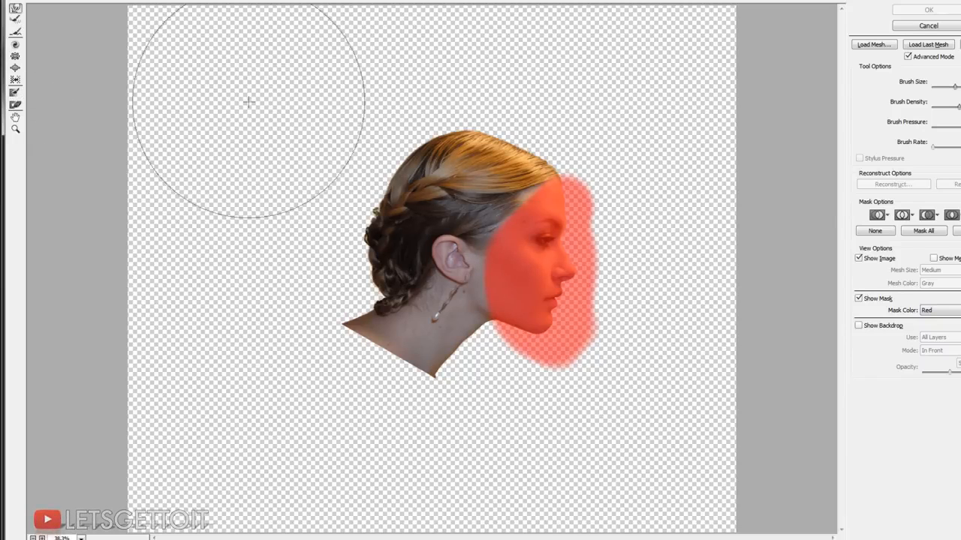
mouse_move(441, 188)
left_mouse_down()
mouse_move(413, 149)
mouse_move(449, 155)
mouse_move(470, 138)
mouse_move(472, 117)
mouse_move(389, 246)
mouse_move(349, 244)
mouse_move(377, 304)
mouse_move(307, 217)
mouse_move(368, 142)
mouse_move(315, 297)
mouse_move(361, 361)
mouse_move(270, 282)
left_mouse_up()
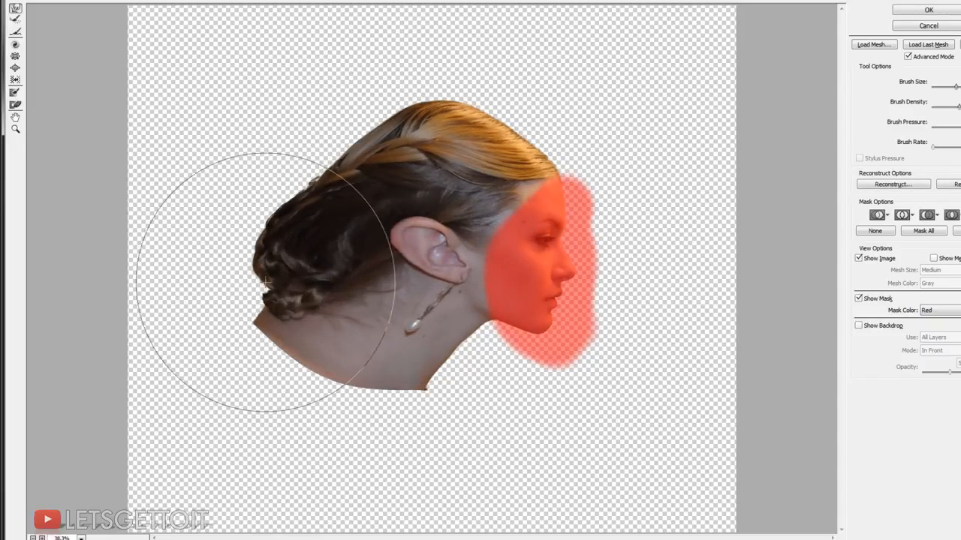
key("ctrl+minus")
mouse_move(394, 193)
left_mouse_down()
mouse_move(305, 186)
mouse_move(364, 173)
mouse_move(262, 156)
mouse_move(396, 343)
mouse_move(189, 268)
mouse_move(428, 290)
mouse_move(417, 103)
mouse_move(335, 89)
mouse_move(510, 105)
mouse_move(386, 62)
mouse_move(334, 240)
mouse_move(527, 113)
mouse_move(485, 152)
mouse_move(279, 85)
mouse_move(155, 313)
mouse_move(275, 64)
mouse_move(322, 303)
mouse_move(293, 428)
mouse_move(264, 403)
mouse_move(418, 430)
left_mouse_up()
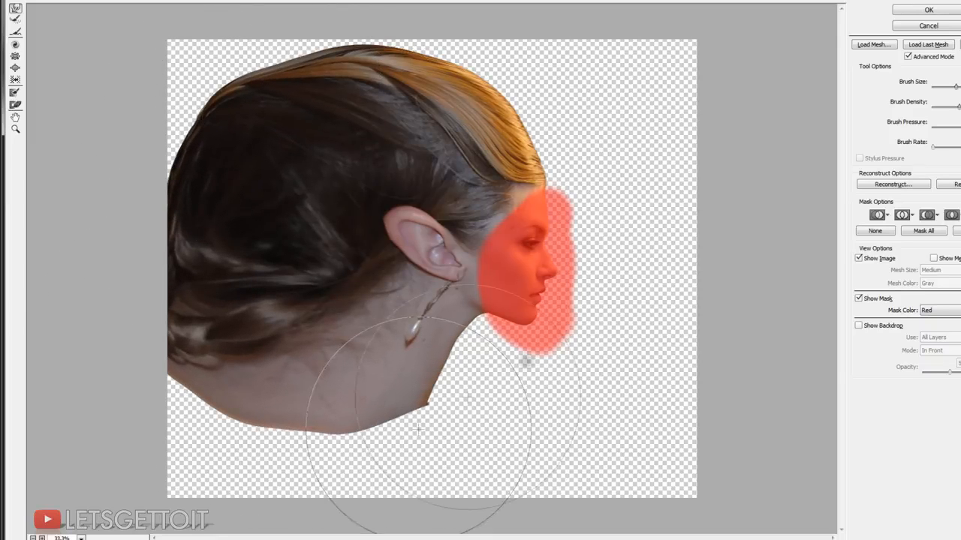
scroll(524, 208, "up", 1)
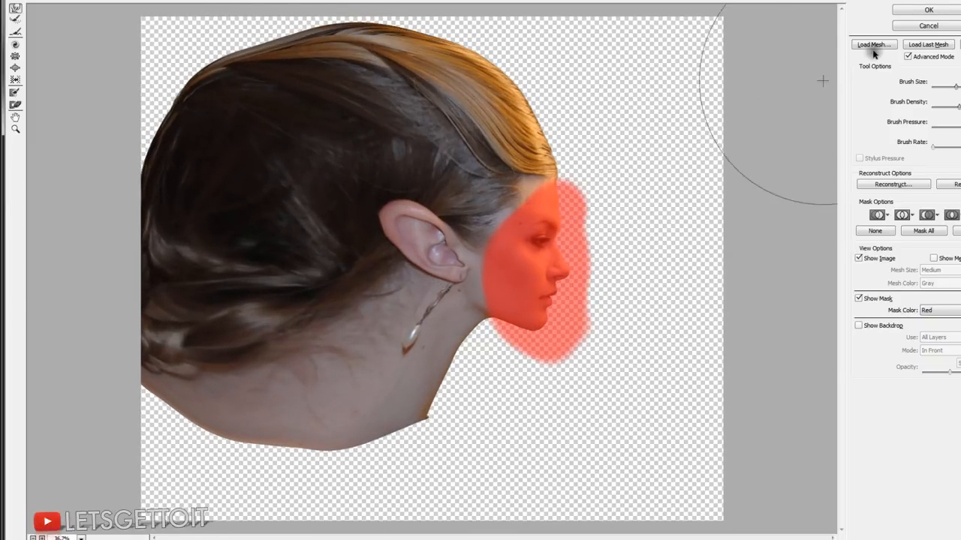
left_click(928, 9)
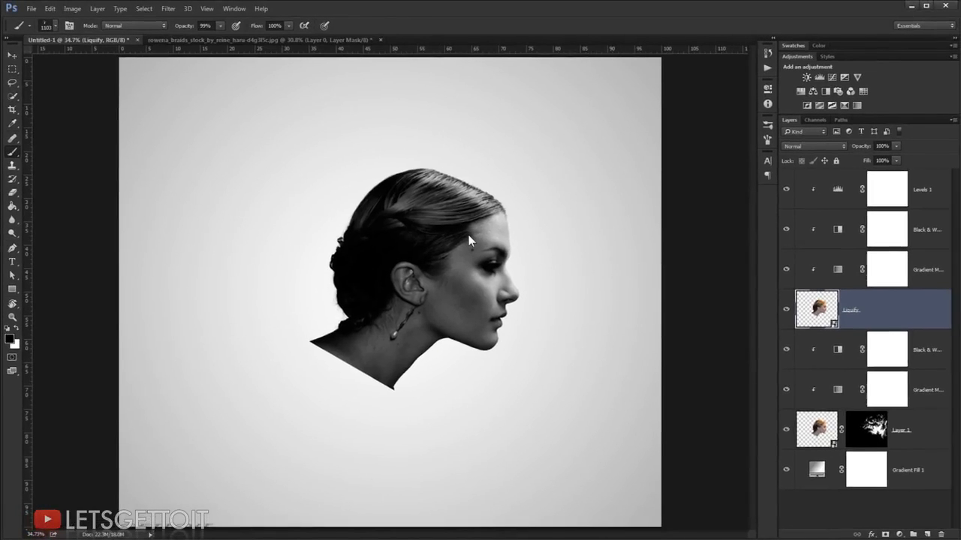
Step: Collapse the Liquify layer's smart filter list and add a black mask that hides the whole layer
scroll(469, 240, "down", 1)
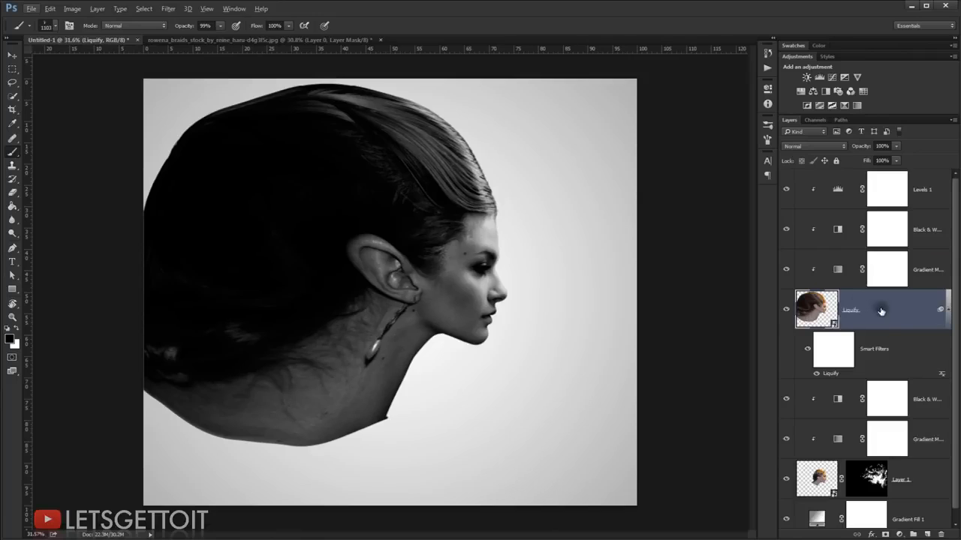
left_click(947, 307)
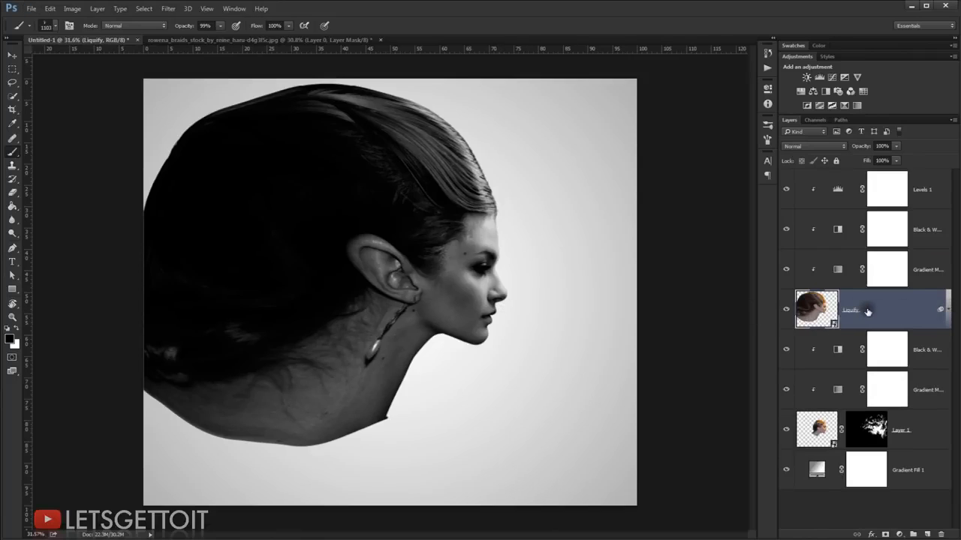
key("alt")
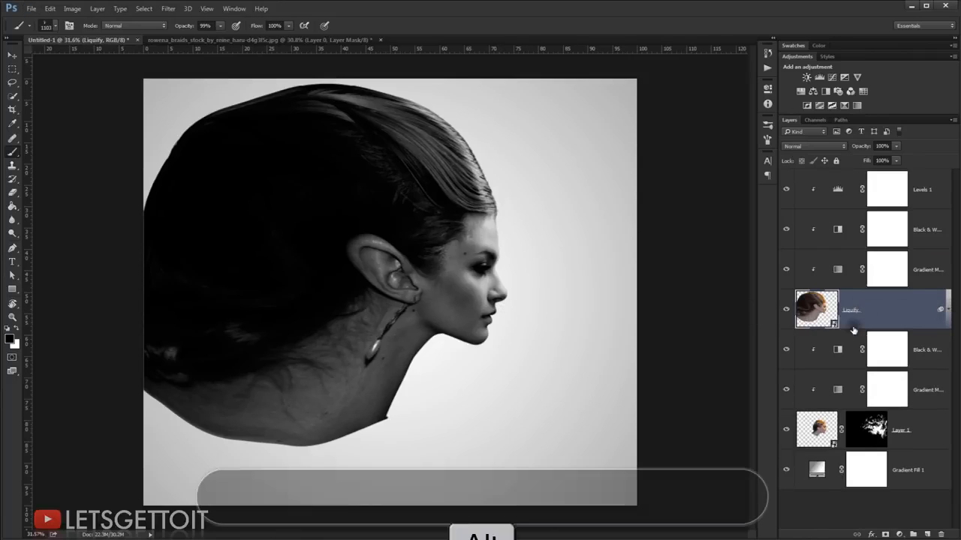
left_click(886, 535, "alt")
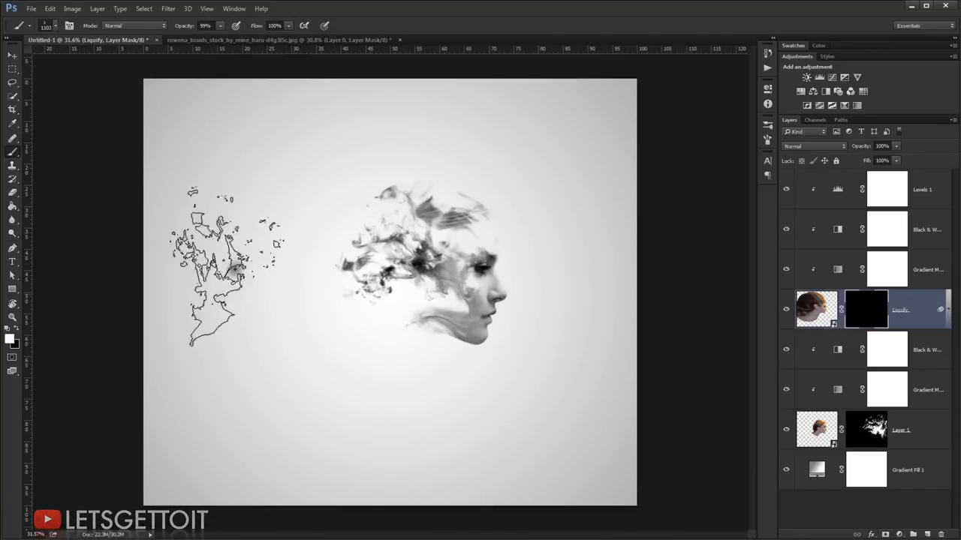
Step: Choose the 2482 px smoke brush, resize it to about 1545 px, and rotate the canvas to orient its smoke over the head
right_click(379, 219)
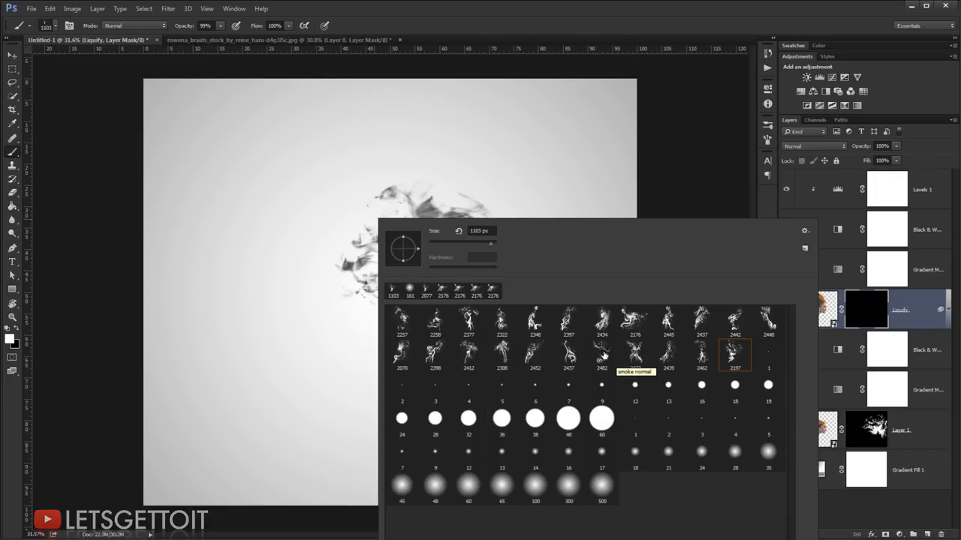
left_click(629, 6)
left_click_drag(431, 192, 462, 199)
key("r")
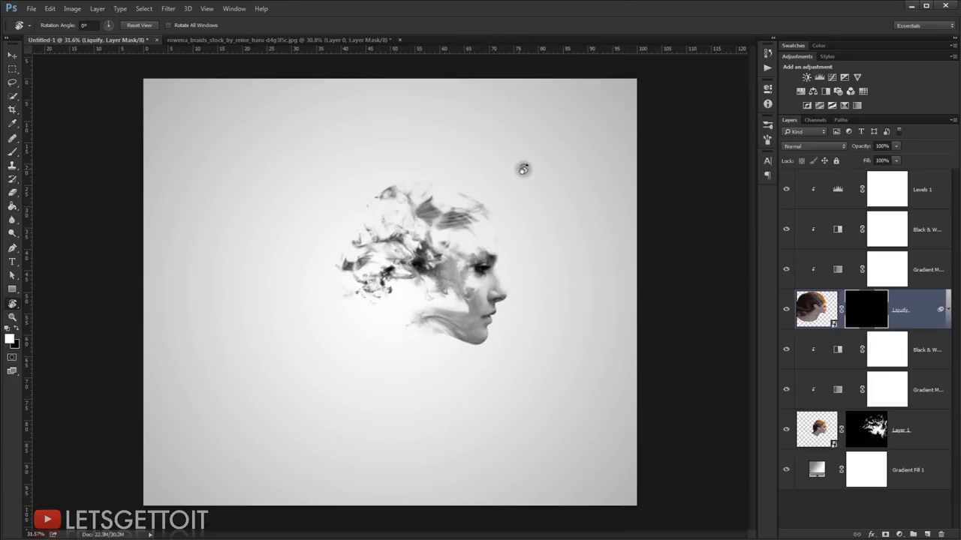
mouse_move(531, 168)
left_mouse_down()
mouse_move(515, 148)
mouse_move(549, 273)
mouse_move(475, 393)
mouse_move(450, 411)
left_mouse_up()
left_click_drag(474, 252, 442, 252)
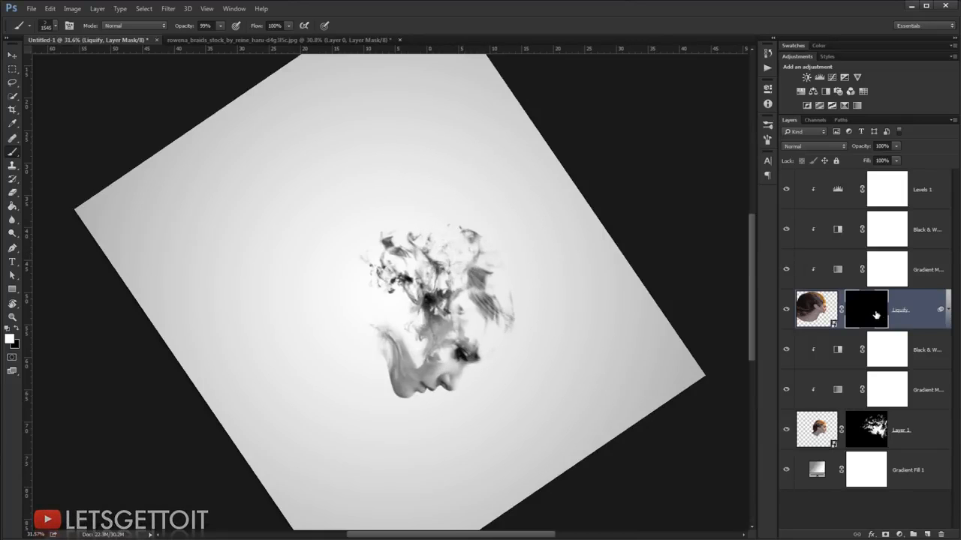
Step: Lower the Liquify layer mask's density to about 80% as a faint guide to the stretched head
double_click(870, 311)
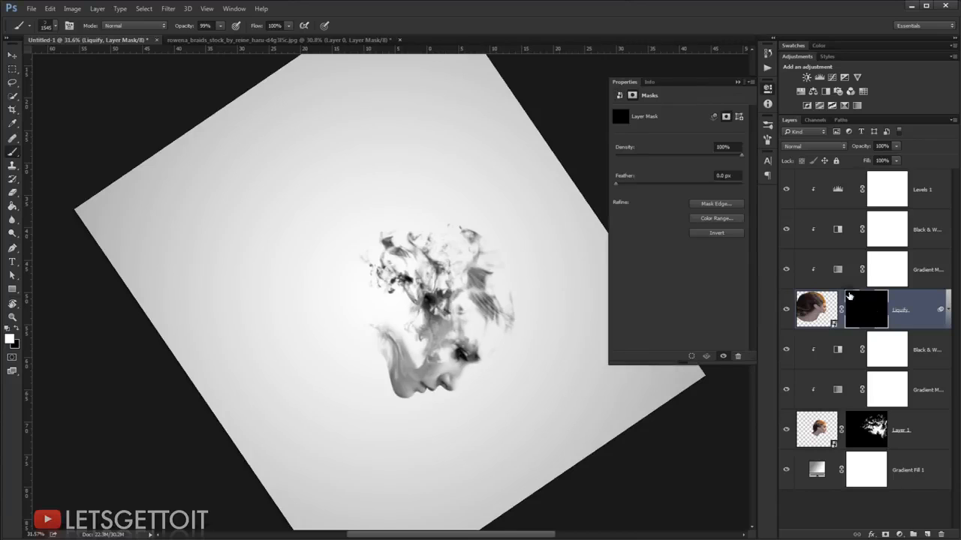
left_click(724, 155)
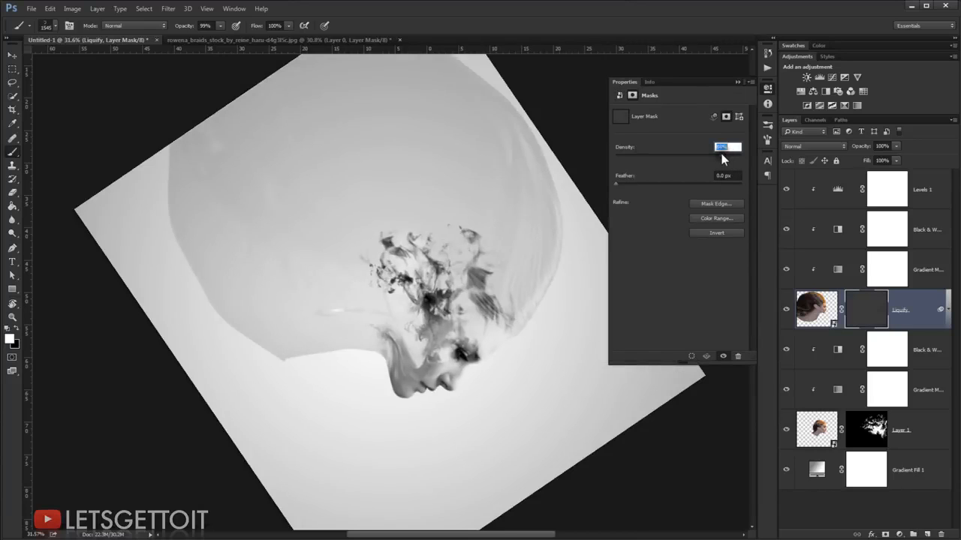
left_click_drag(720, 154, 716, 154)
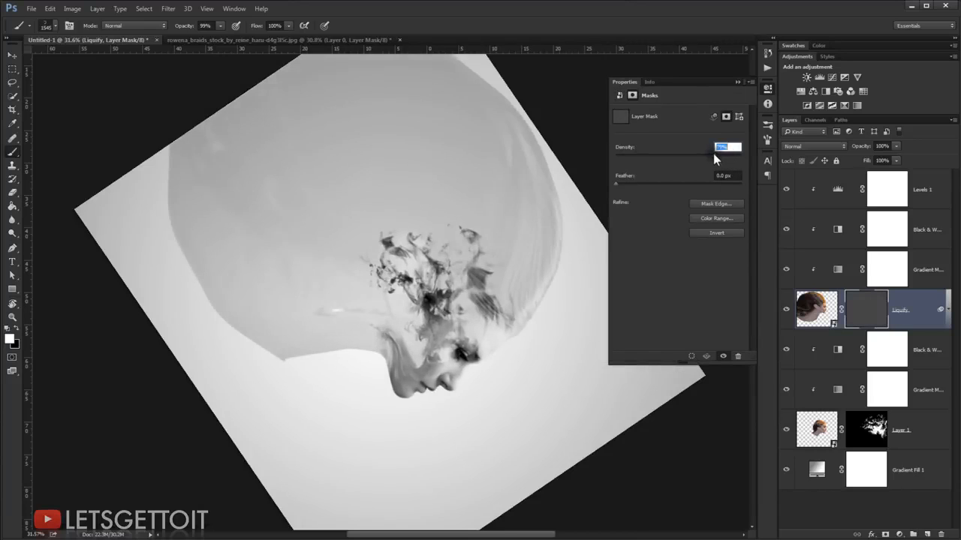
left_click(737, 83)
Step: Enlarge the smoke brush to 2026 px and stamp it once in white over the upper hair on the Liquify mask
right_click(448, 244, "alt")
left_click_drag(458, 249, 471, 257)
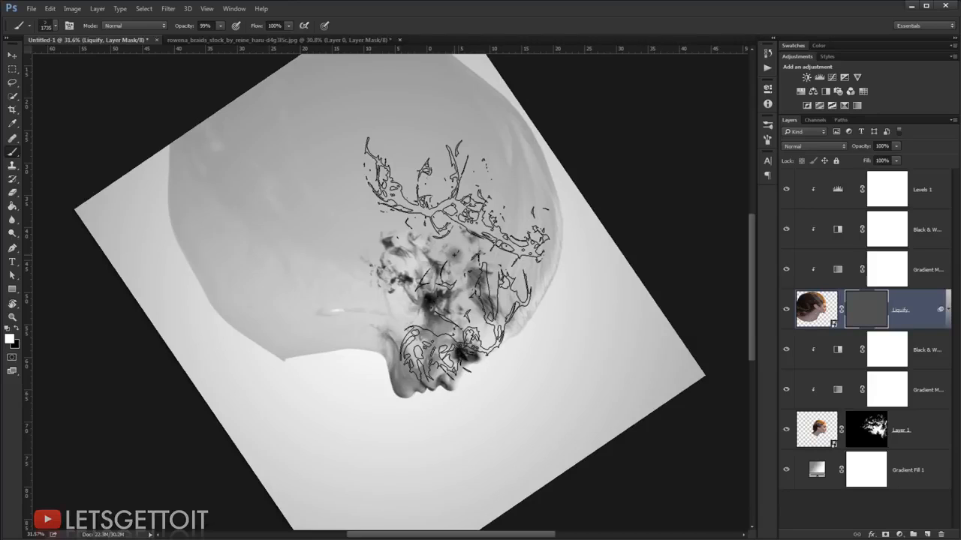
left_click_drag(456, 254, 446, 242)
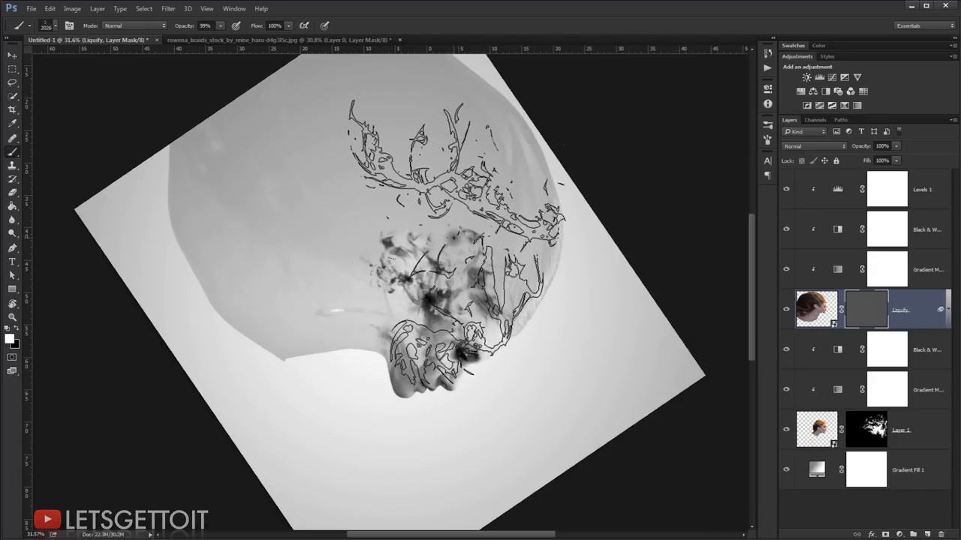
left_click(450, 242)
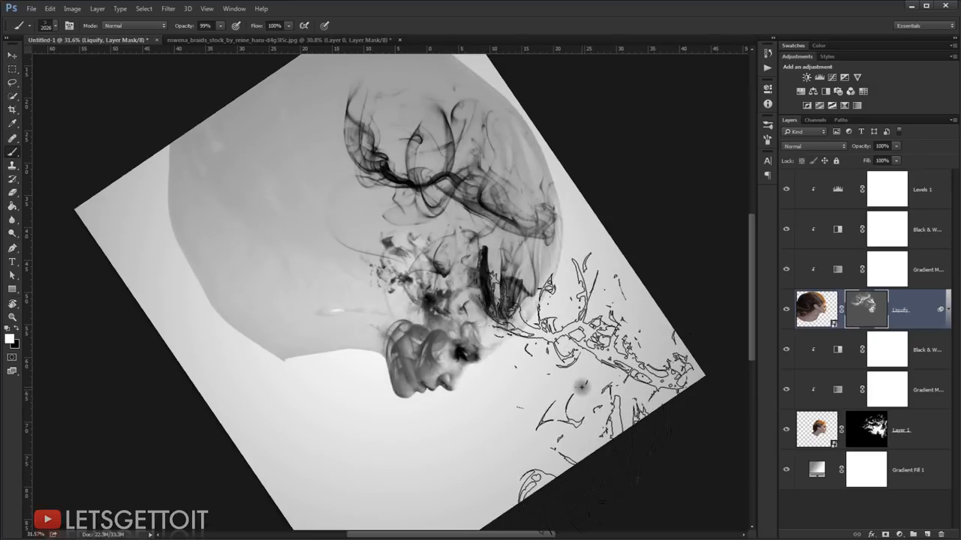
Step: Return the canvas to its upright rotation and choose the 2176 px smoke brush
key("r")
mouse_move(553, 378)
left_mouse_down()
mouse_move(517, 428)
mouse_move(452, 217)
mouse_move(470, 236)
left_mouse_up()
key("b")
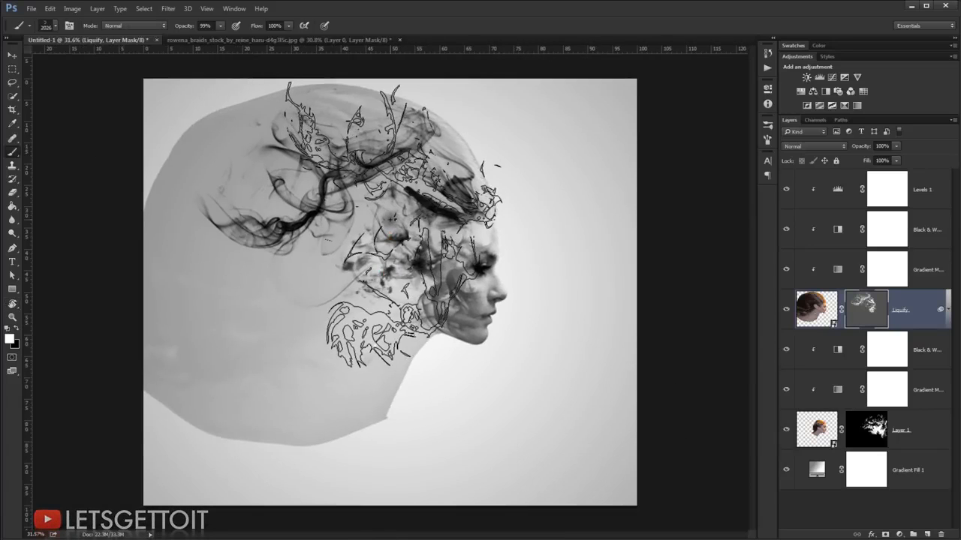
right_click(395, 219)
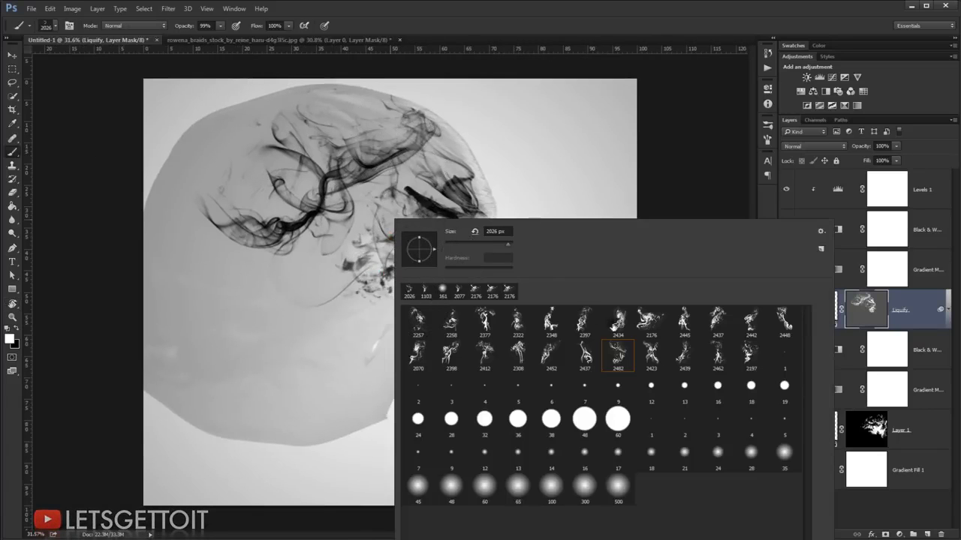
left_click(654, 324)
key("Return")
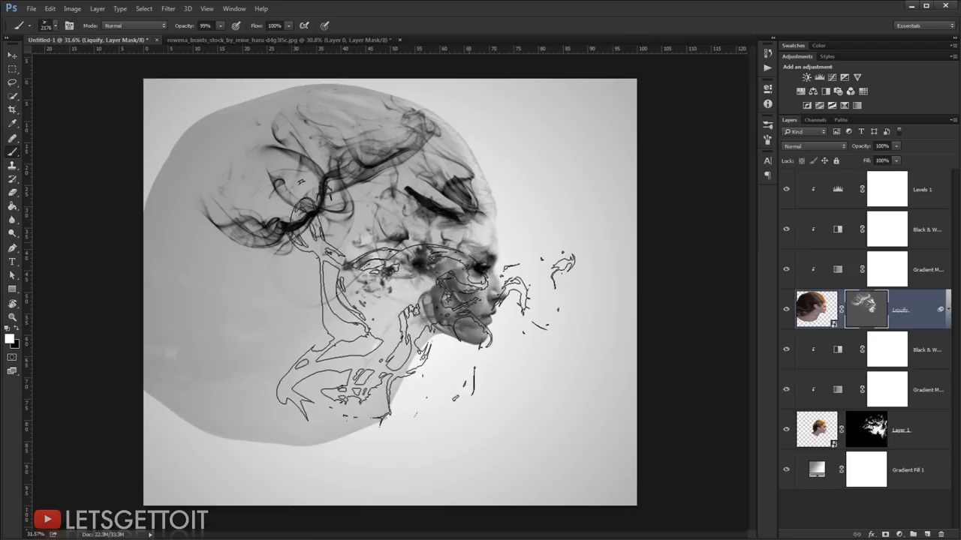
Step: Rotate the canvas to about 105° and stamp the 2176 px smoke brush over the back of the head on the Liquify mask
key("r")
left_click_drag(480, 163, 418, 448)
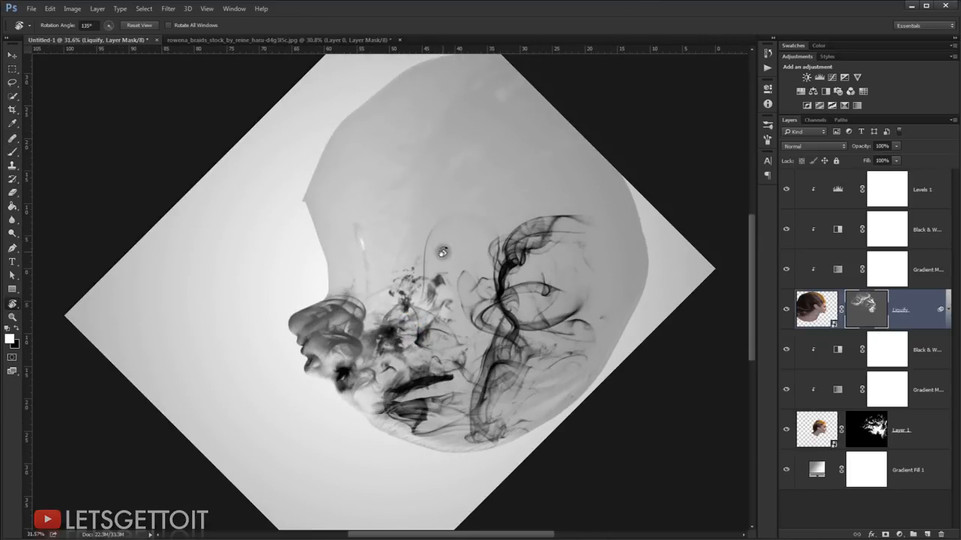
key("b")
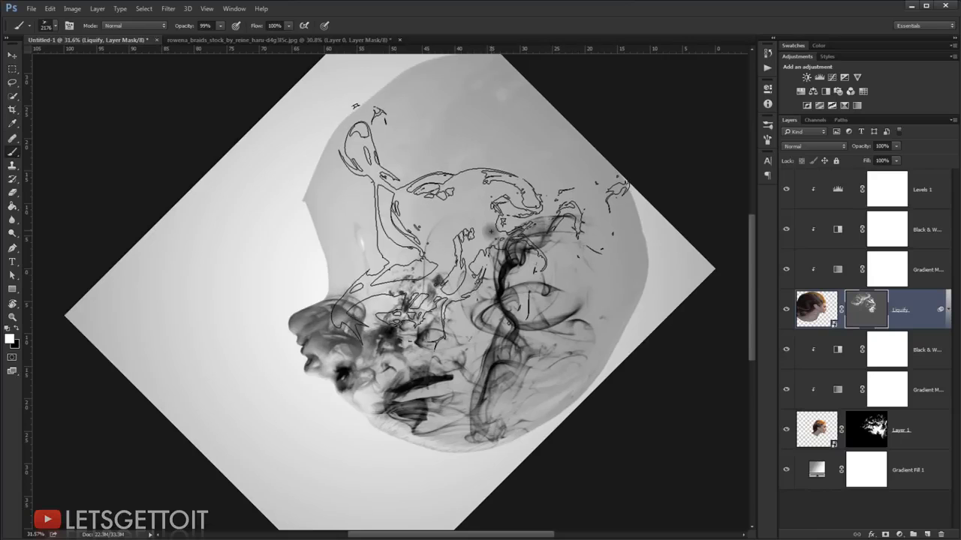
key("r")
left_click_drag(519, 236, 473, 171)
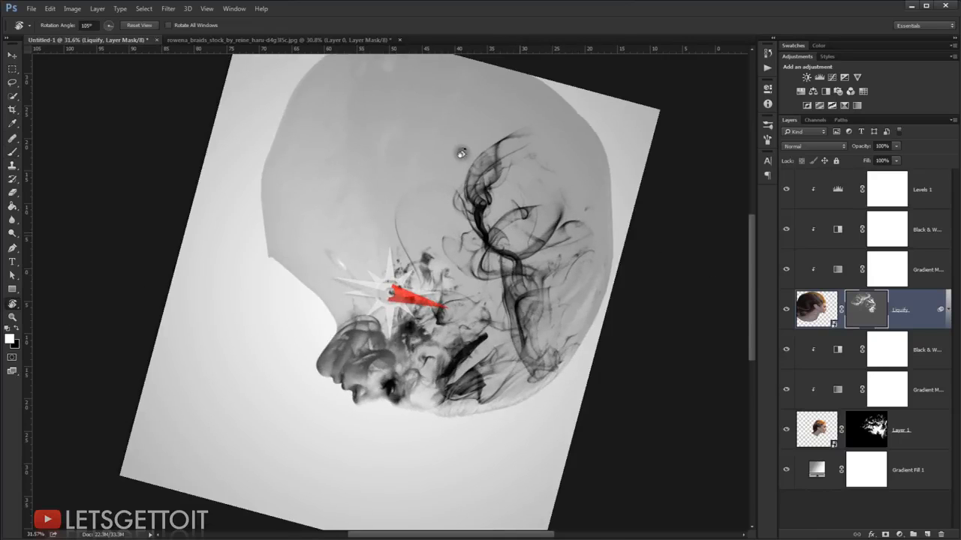
key("Escape")
key("b")
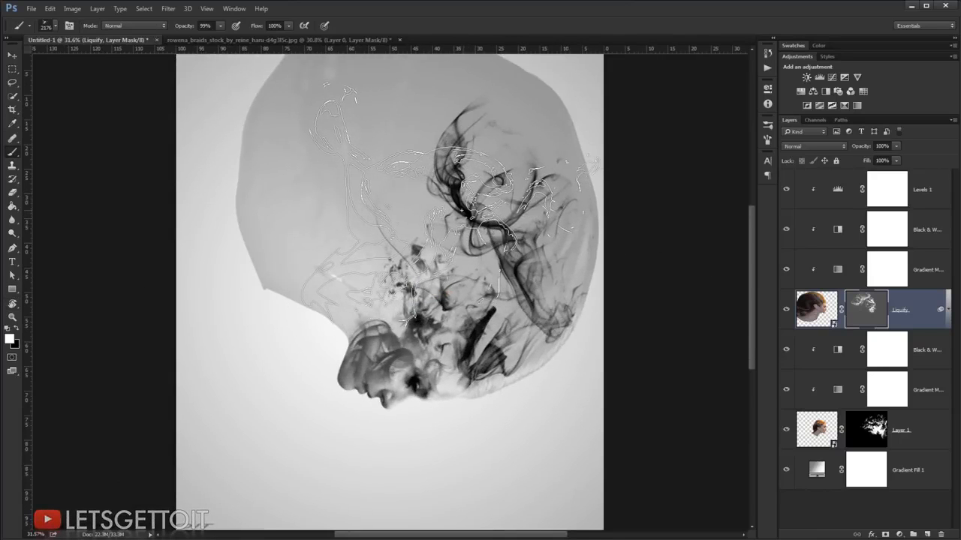
key("r")
left_click_drag(450, 206, 473, 210)
key("b")
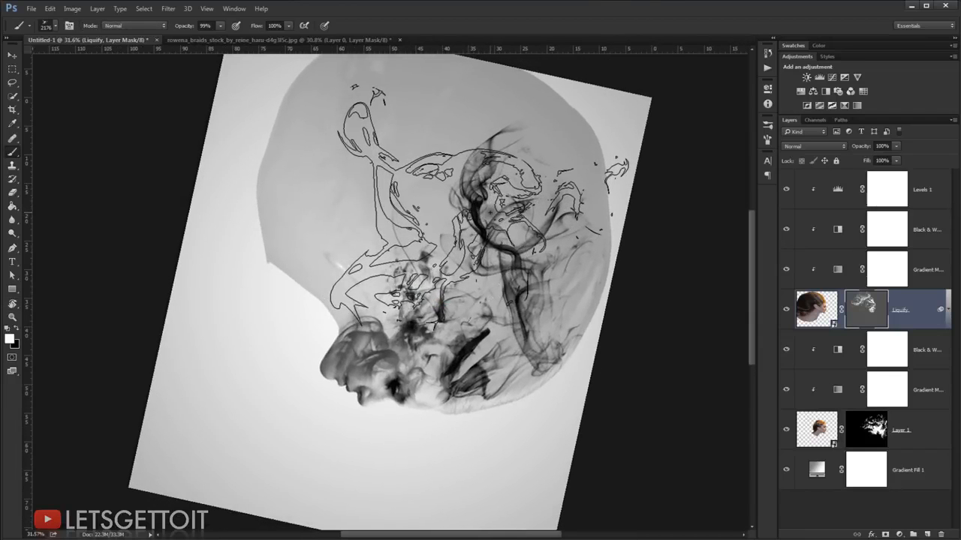
left_click(472, 208)
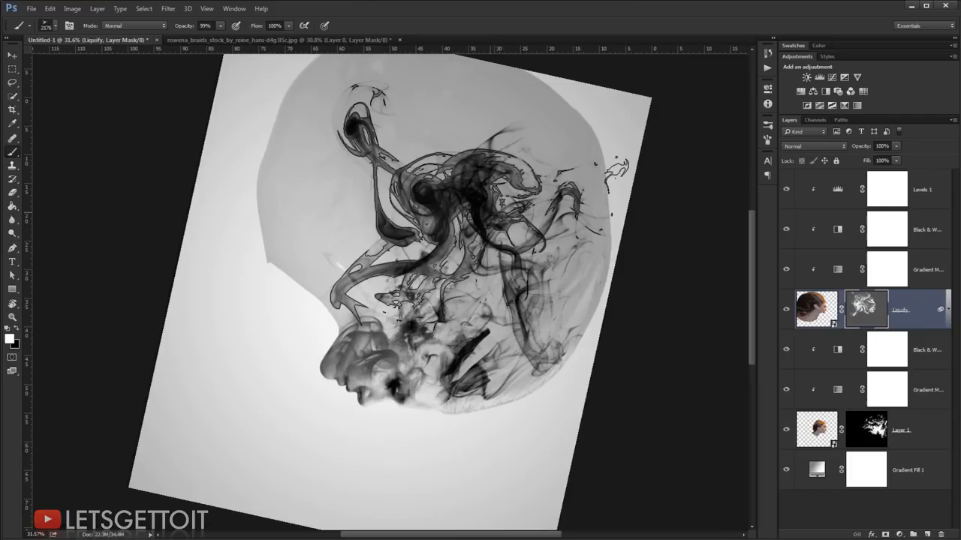
Step: Straighten the canvas and return the Liquify mask's density to 100%, and undo that change along with the last smoke stamp
key("ctrl+z")
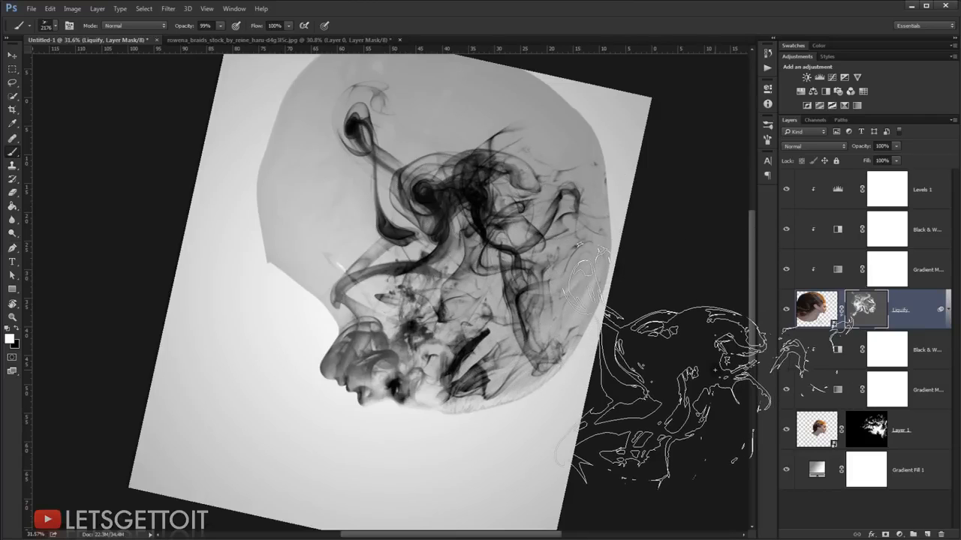
key("ctrl+r")
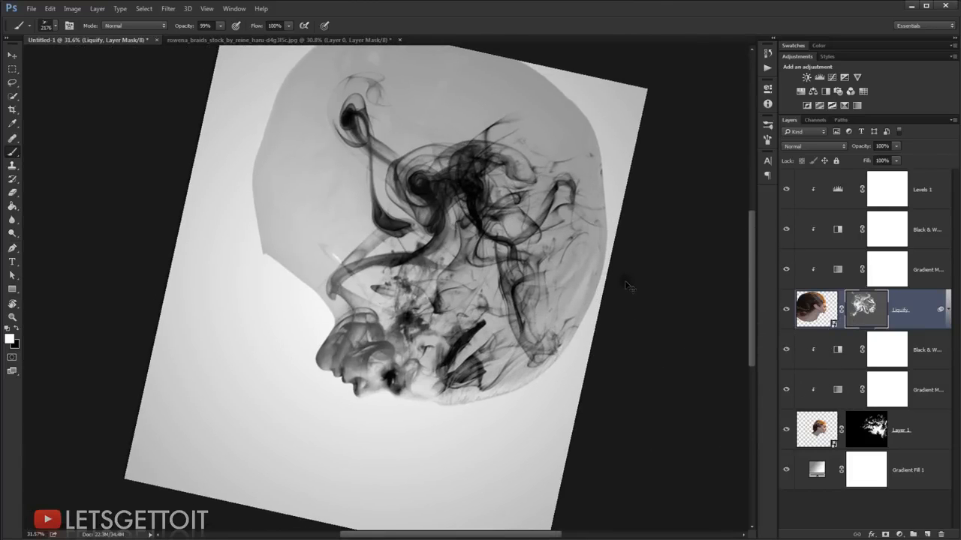
key("ctrl+r")
key("r")
left_click_drag(592, 338, 320, 134)
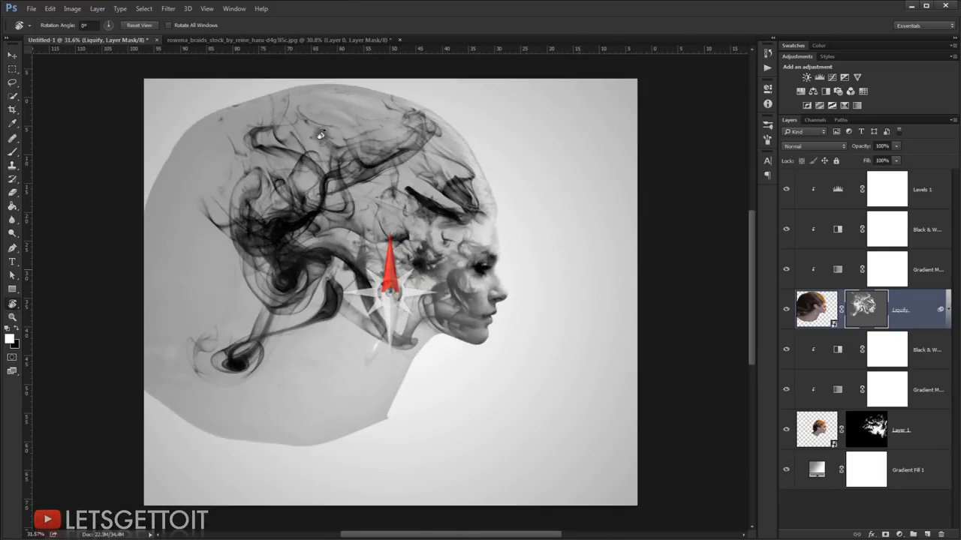
double_click(879, 312)
left_click_drag(713, 155, 777, 157)
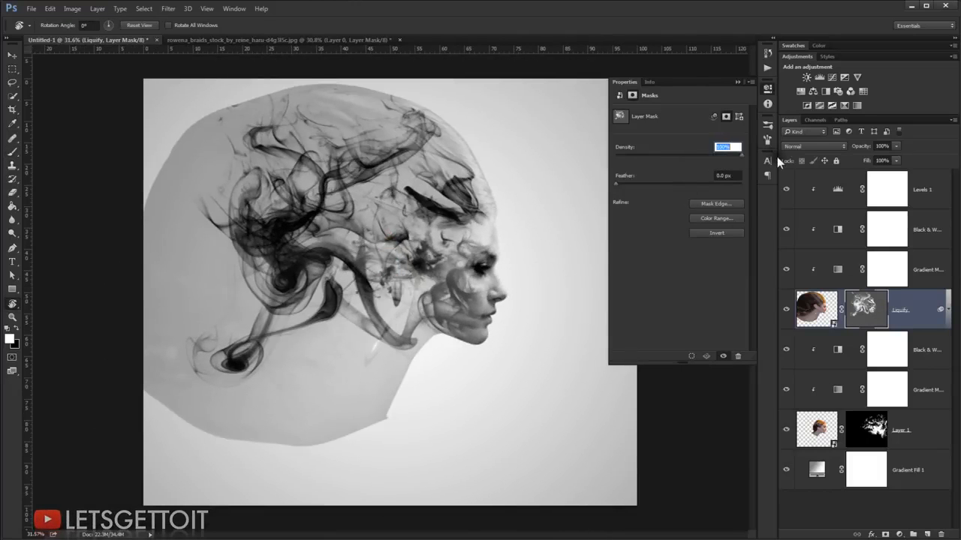
left_click(736, 82)
scroll(462, 354, "down", 3)
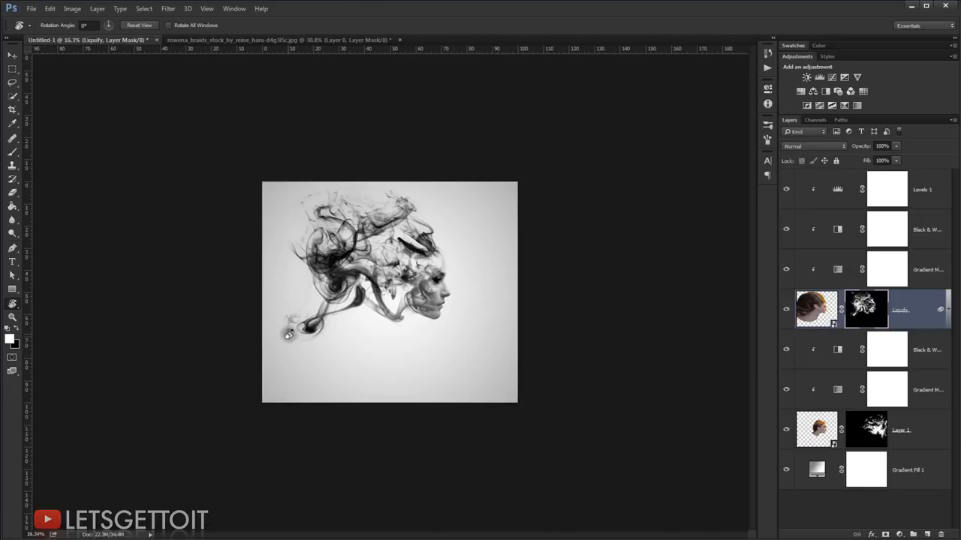
scroll(288, 335, "up", 2)
scroll(361, 382, "up", 1)
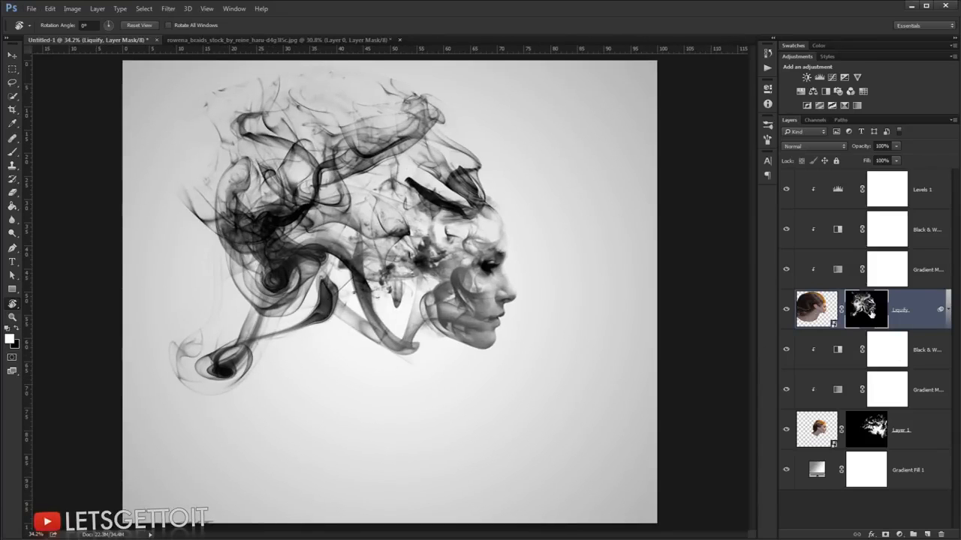
key("ctrl+z")
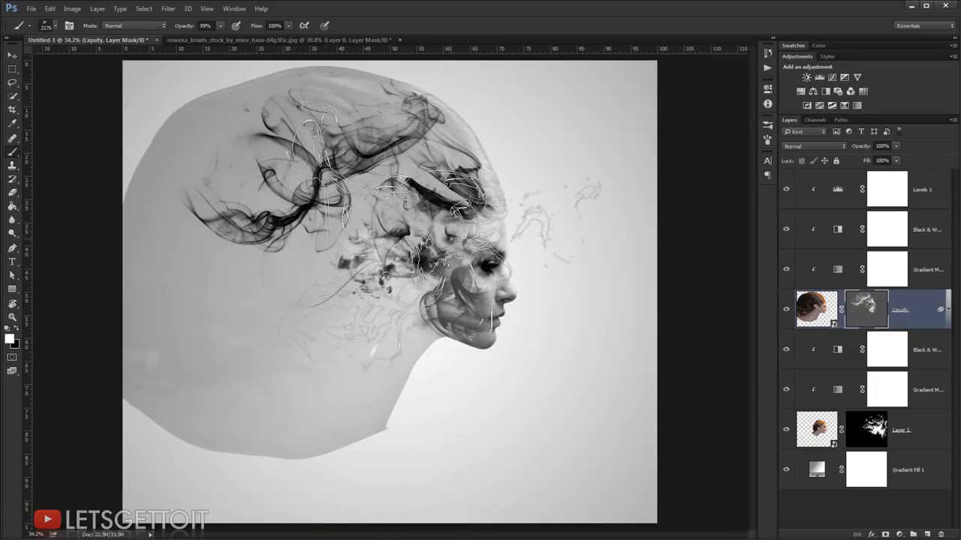
Step: Rotate the canvas, reduce the smoke brush to 1966 px, and stamp it in white behind the head and neck on the Liquify mask
left_click_drag(460, 435, 424, 446)
key("b")
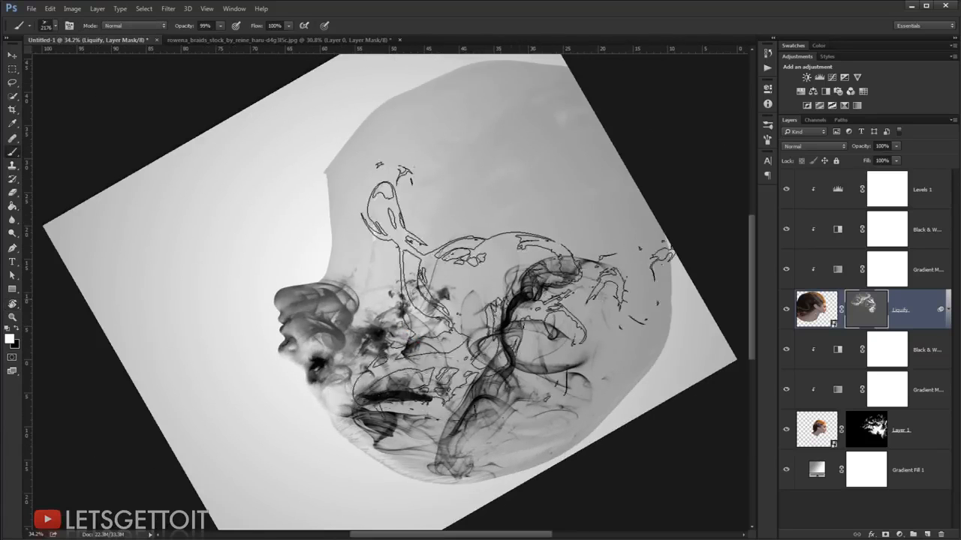
key("r")
left_click_drag(550, 295, 523, 210)
key("b")
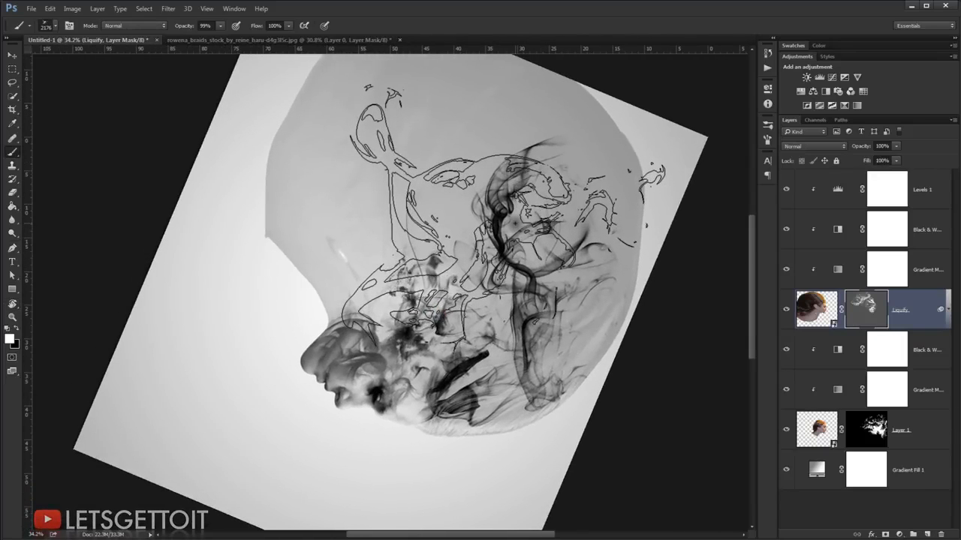
key("r")
mouse_move(506, 214)
left_mouse_down()
mouse_move(512, 229)
mouse_move(495, 229)
left_mouse_up()
key("b")
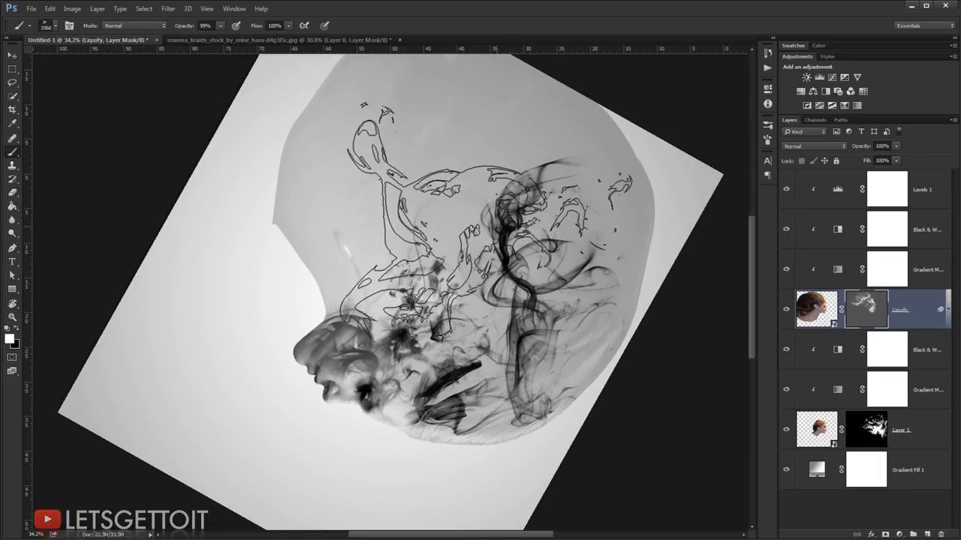
key("r")
left_click_drag(507, 229, 515, 248)
key("b")
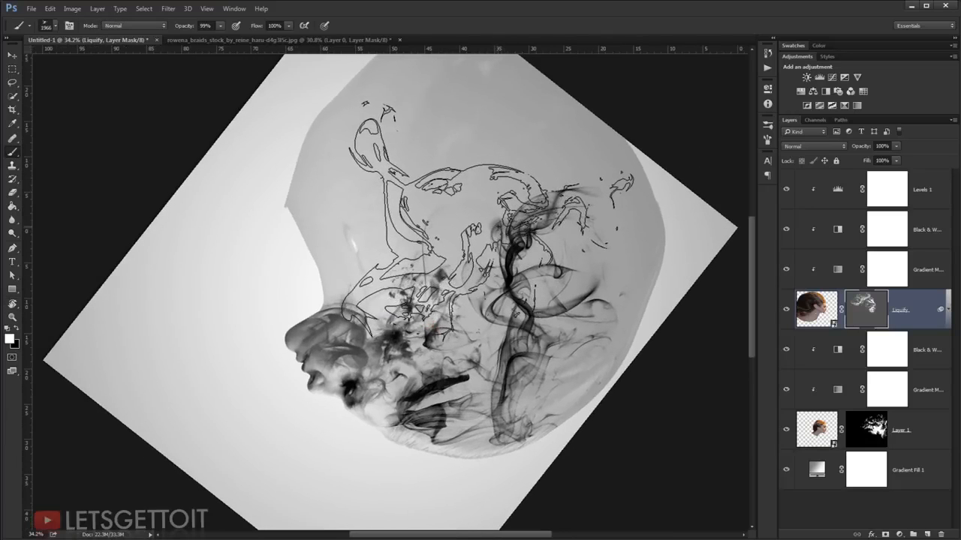
left_click(491, 218)
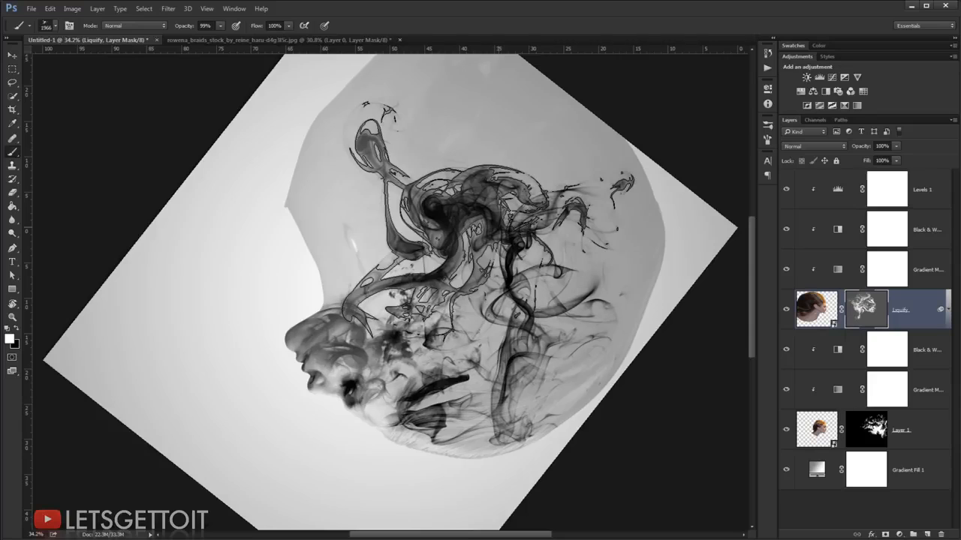
Step: Reset the canvas rotation to 0° and restore the Liquify layer mask's density to 100%
key("r")
left_click(551, 250)
left_click_drag(551, 249, 316, 182)
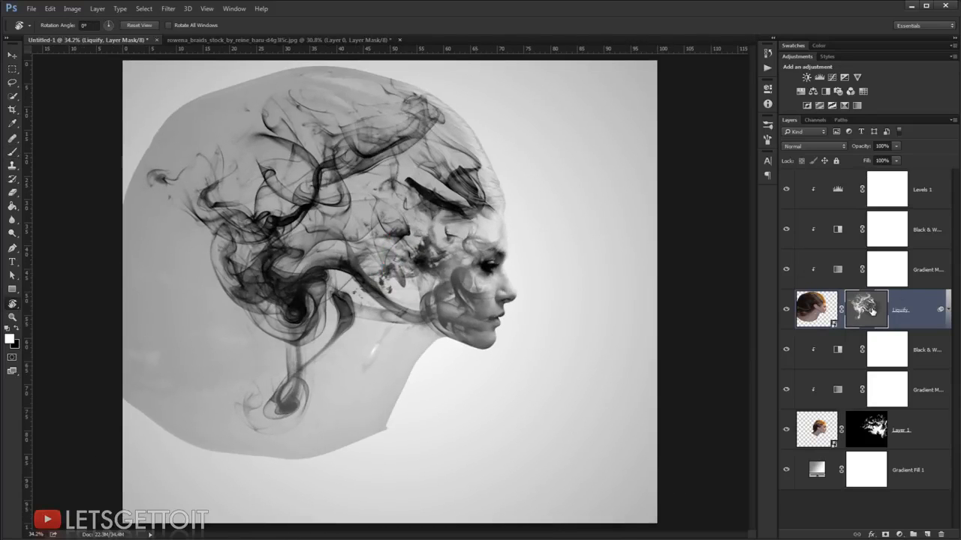
double_click(869, 310)
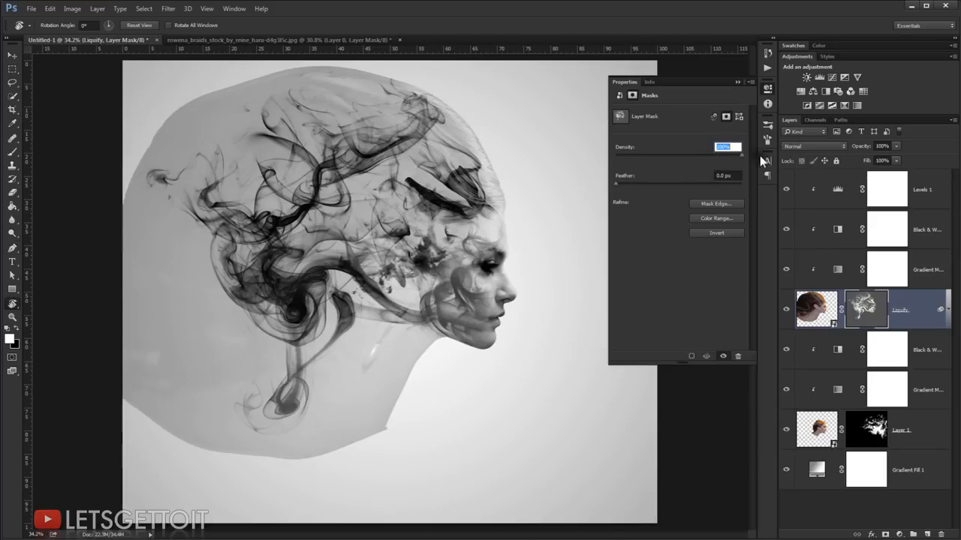
left_click_drag(759, 155, 760, 155)
left_click(737, 84)
scroll(502, 308, "down", 8)
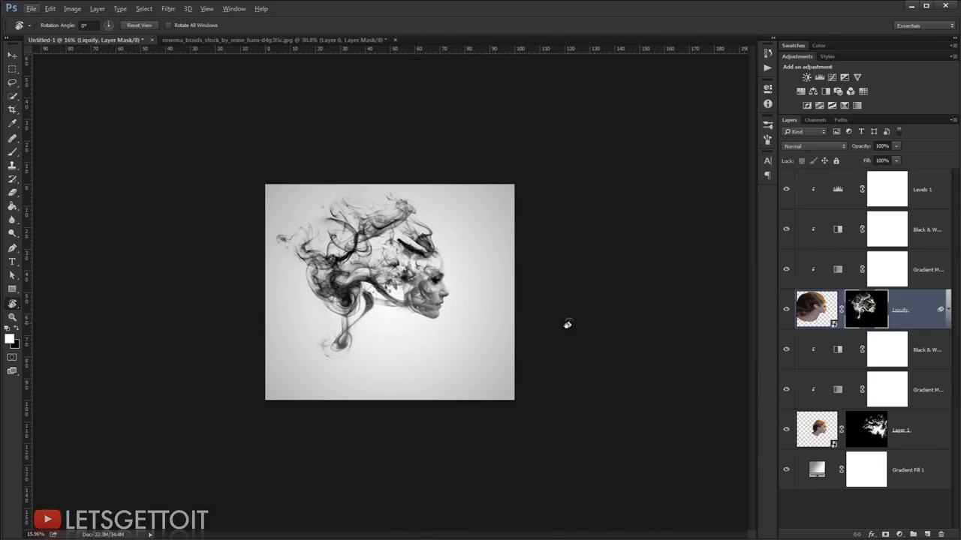
scroll(323, 372, "up", 4)
scroll(367, 383, "down", 2)
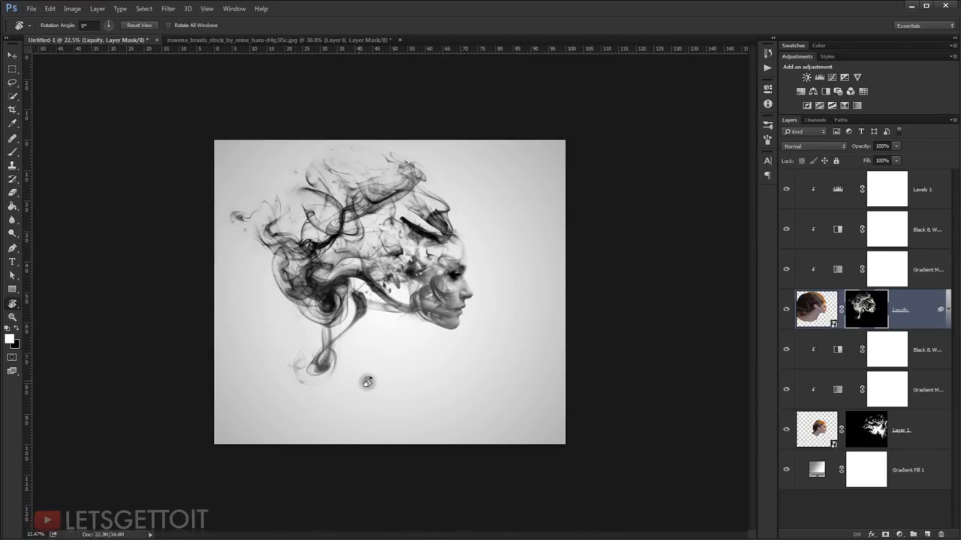
scroll(550, 360, "up", 2)
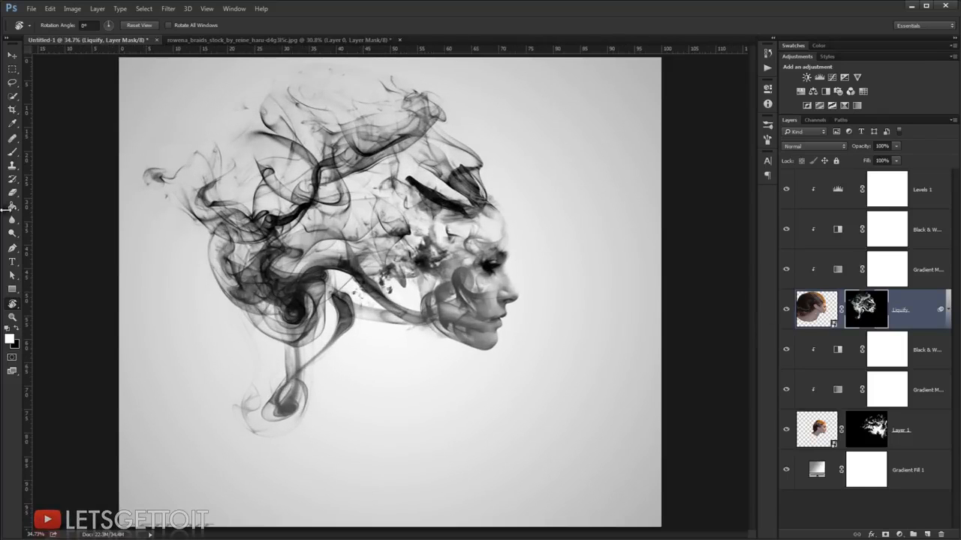
Step: Paint the Liquify mask in black with a soft round 179 px brush around the nose, lips and chin
left_click(13, 152)
right_click(417, 216)
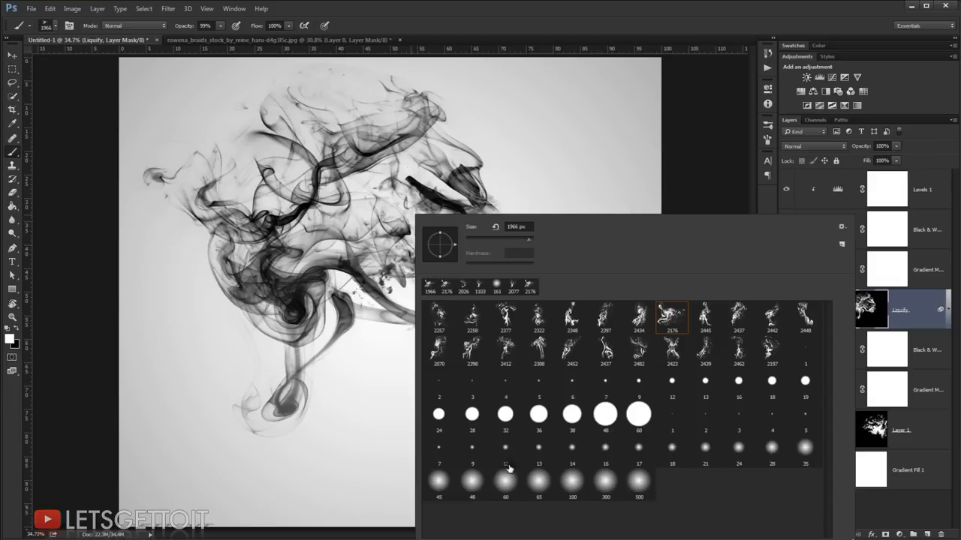
double_click(475, 488)
scroll(563, 261, "up", 4)
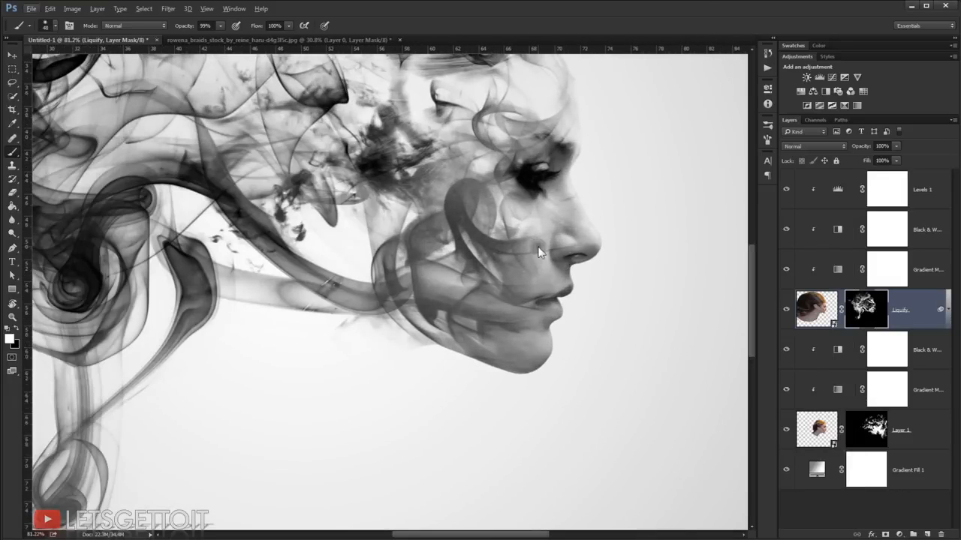
mouse_move(538, 251)
left_mouse_down()
mouse_move(571, 252)
mouse_move(568, 197)
mouse_move(545, 175)
left_mouse_up()
key("x")
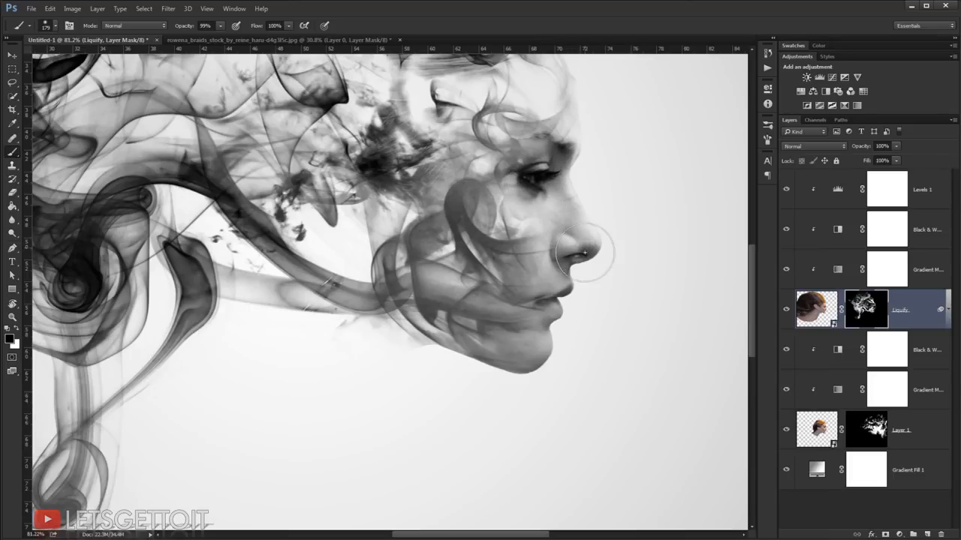
mouse_move(554, 263)
left_mouse_down()
mouse_move(561, 255)
mouse_move(553, 333)
left_mouse_up()
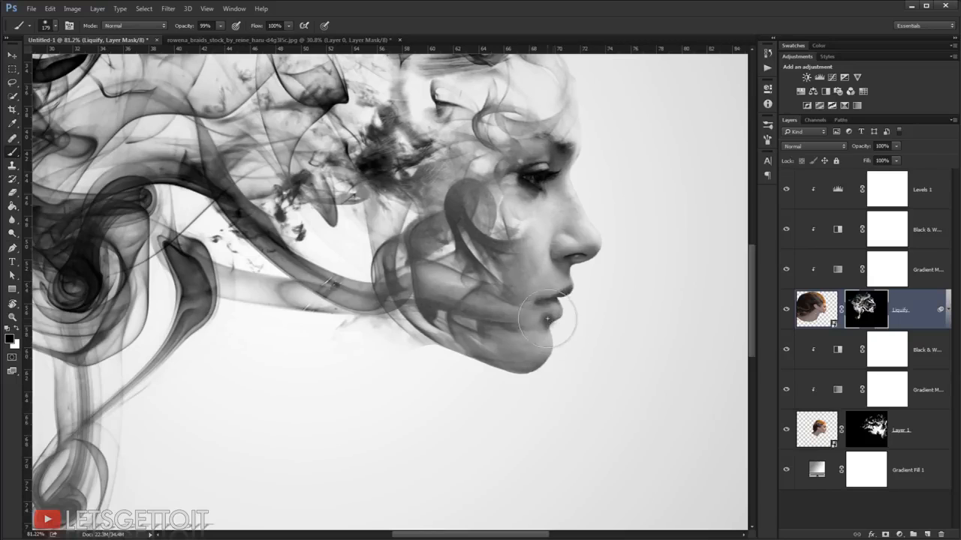
scroll(596, 385, "down", 5)
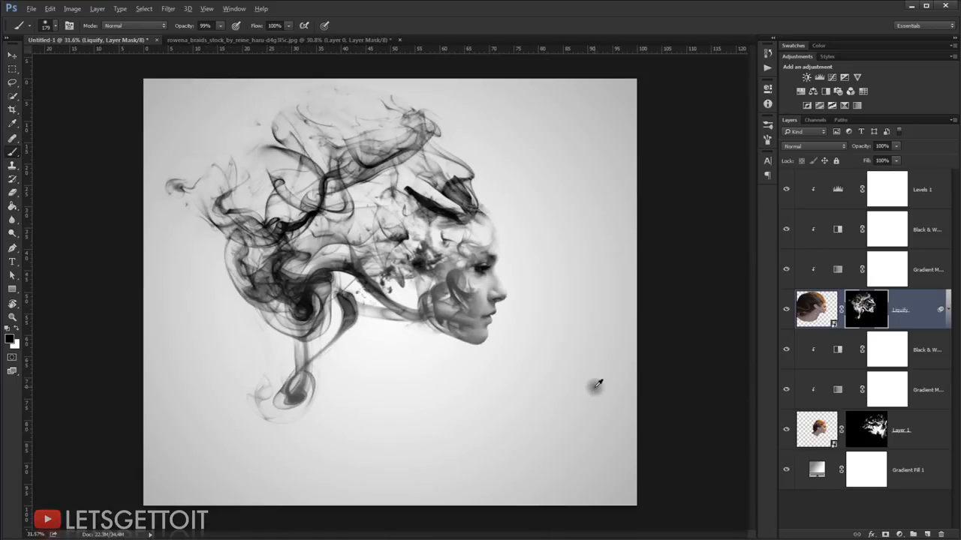
scroll(642, 367, "up", 2)
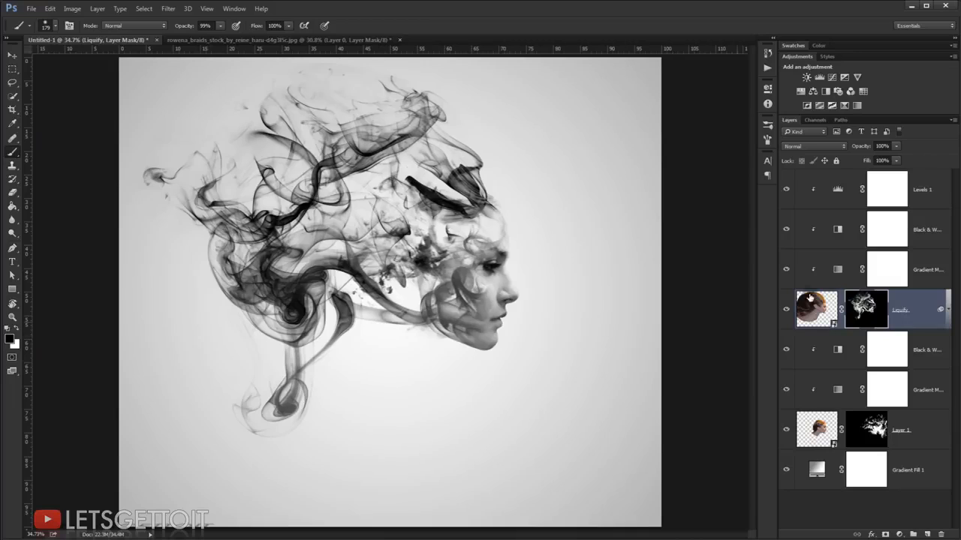
Step: Add the text "SMOKE EFFECT" in black Myriad Pro Bold Condensed above the Levels 1 layer, below the portrait
left_click(934, 193)
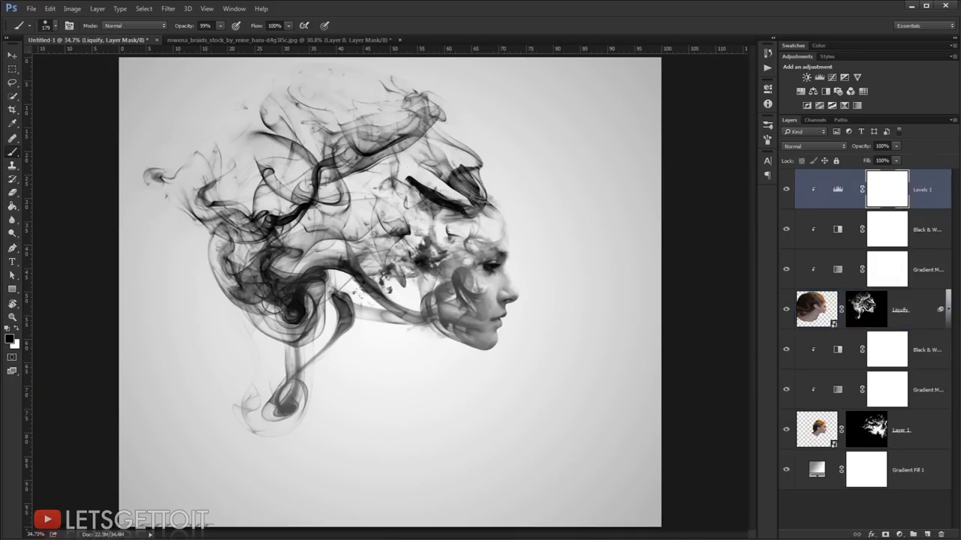
left_click(12, 262)
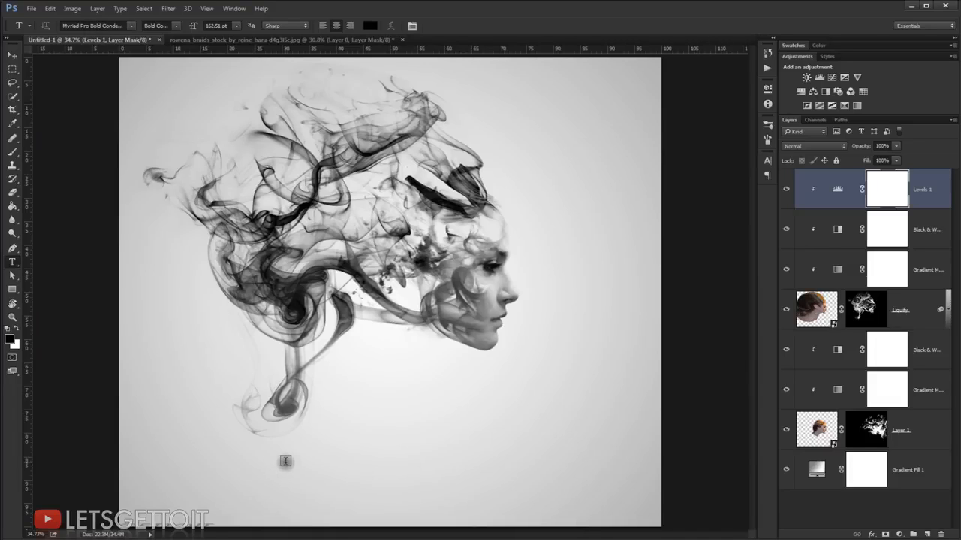
left_click(285, 461)
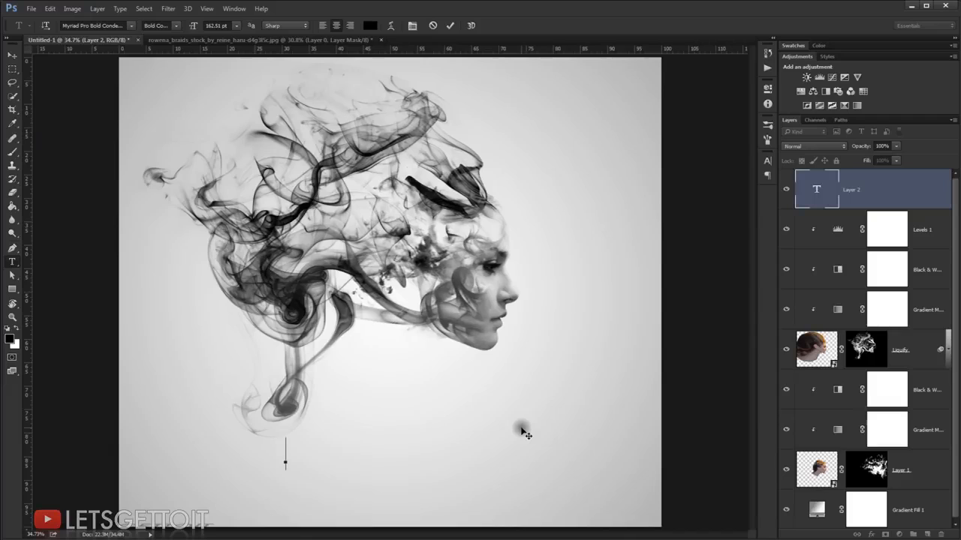
type("SMOKE")
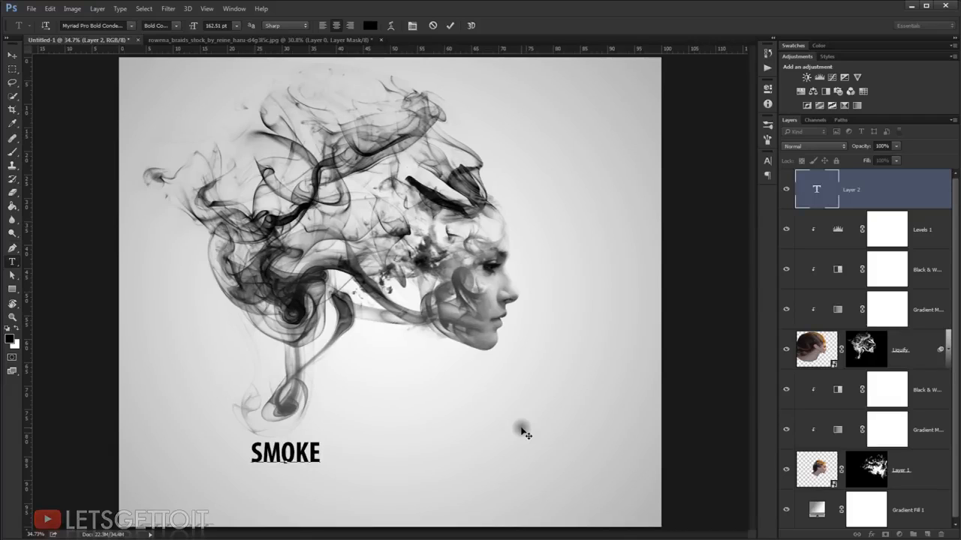
type(" EFFECT")
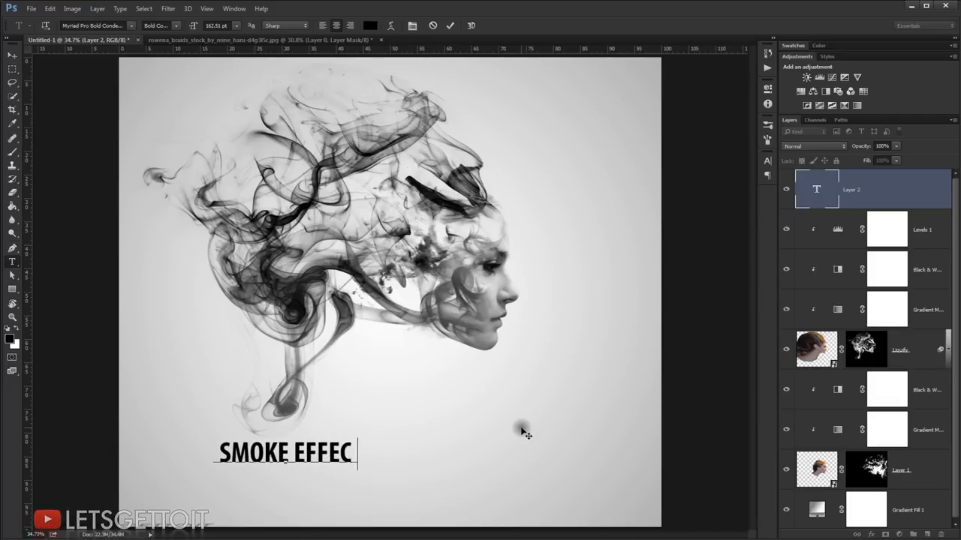
Step: Commit the text and move it so it sits beneath the neck, beside the lowest smoke curl
left_click(12, 57)
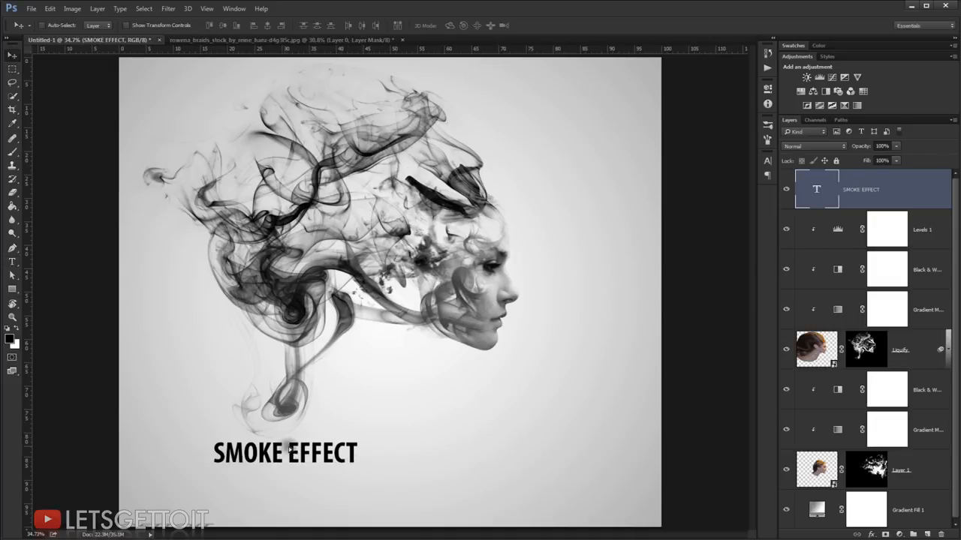
left_click_drag(289, 448, 346, 433)
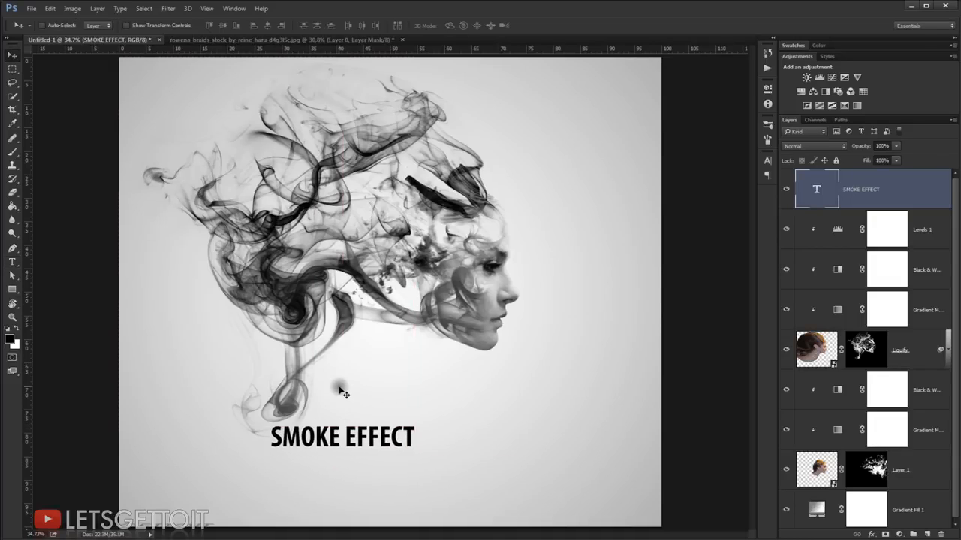
left_click_drag(339, 387, 343, 388)
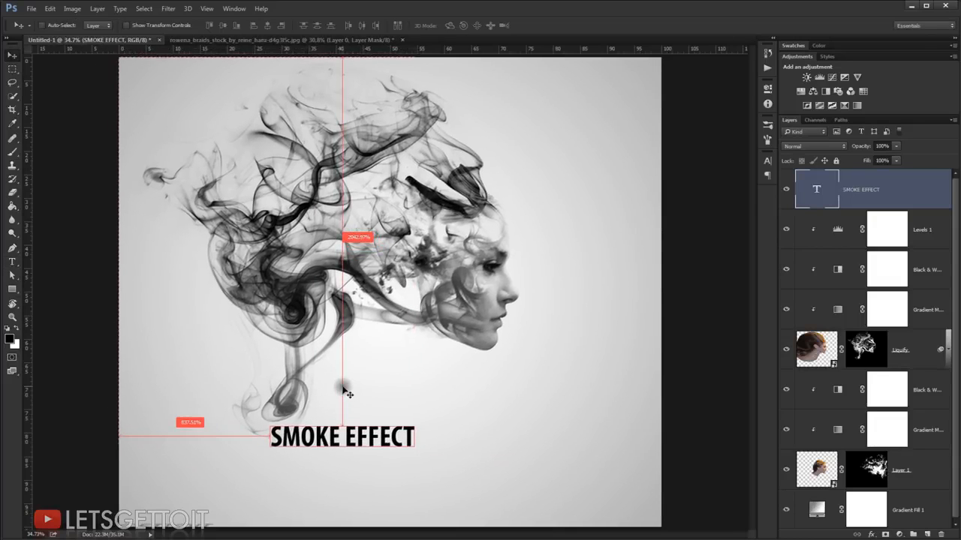
Step: Scale the SMOKE EFFECT text proportionally to about 177% and position its first letter under the smoke curl
key("ctrl+t")
left_click_drag(416, 418, 467, 448)
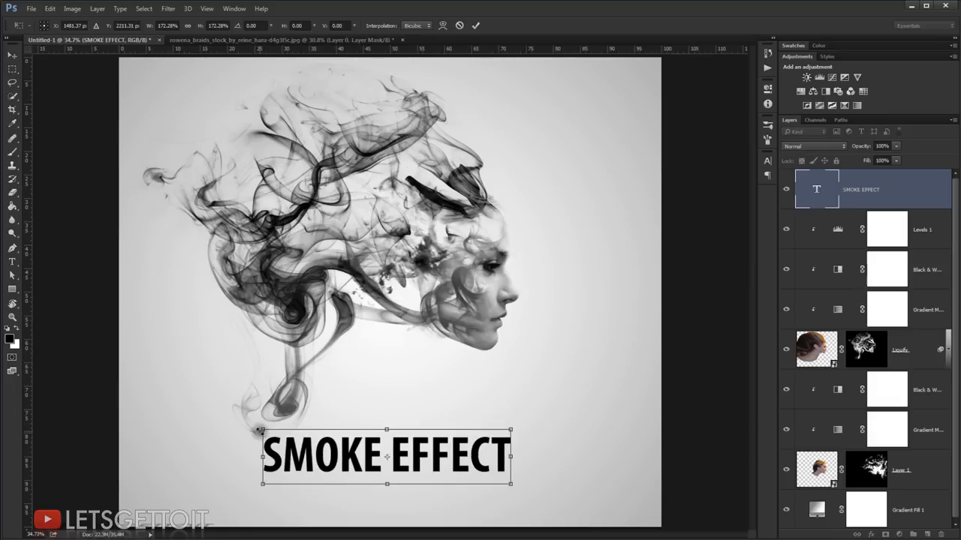
left_click_drag(260, 430, 299, 435)
left_click_drag(249, 484, 263, 481)
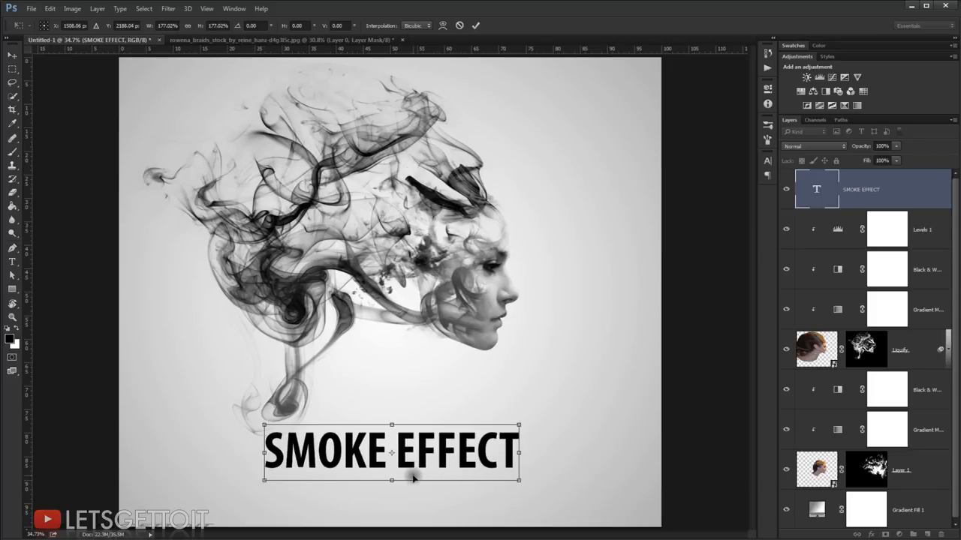
key("Return")
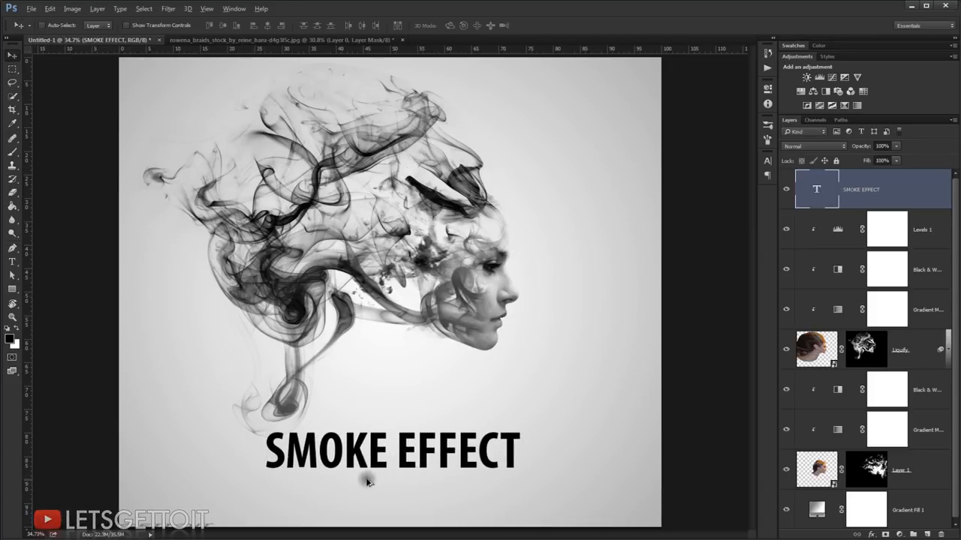
Step: Add a mask to the SMOKE EFFECT layer and stamp the 2176 smoke brush, reduced to 934 px, in black over the tops of SMOKE's letters
scroll(367, 481, "up", 3)
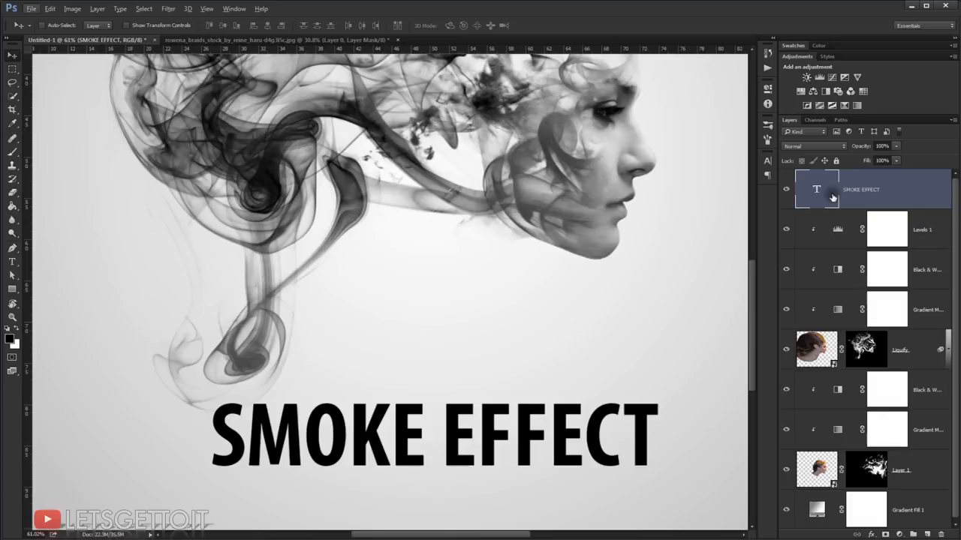
left_click(885, 534)
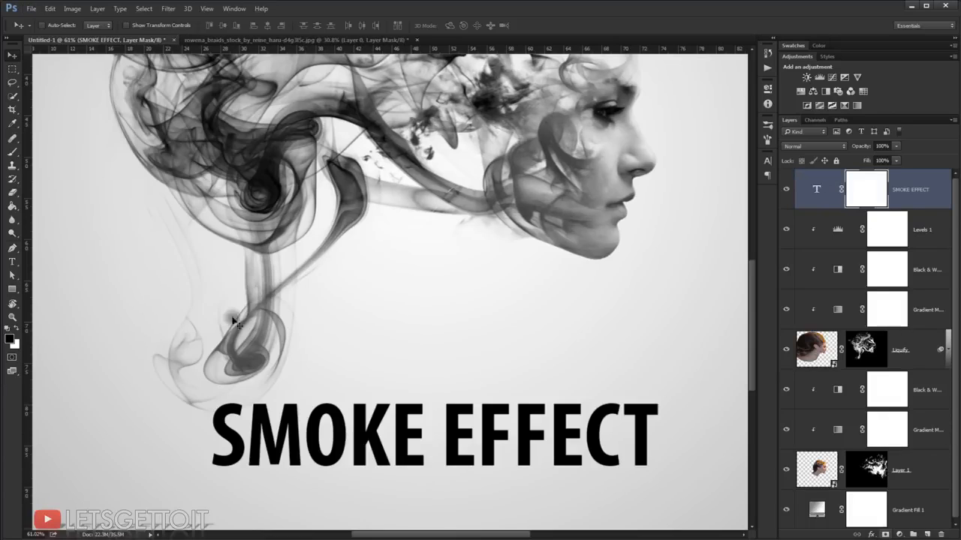
right_click(440, 235)
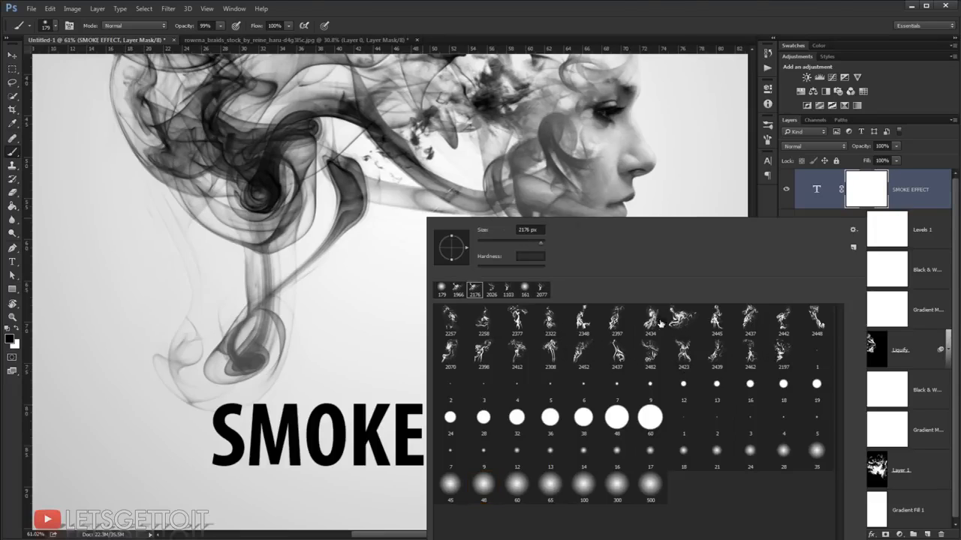
left_click(568, 114)
mouse_move(455, 292)
left_mouse_down()
mouse_move(290, 307)
mouse_move(338, 333)
left_mouse_up()
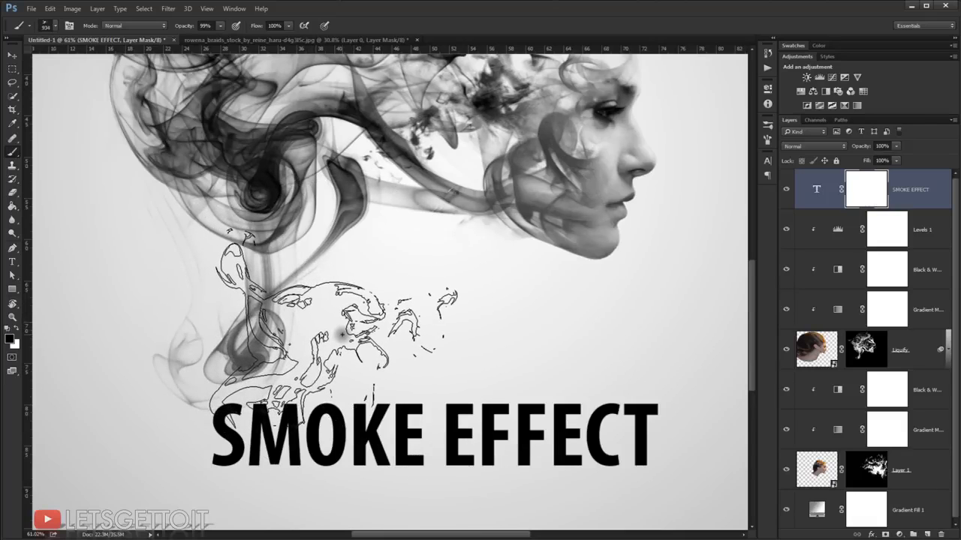
left_click(342, 334)
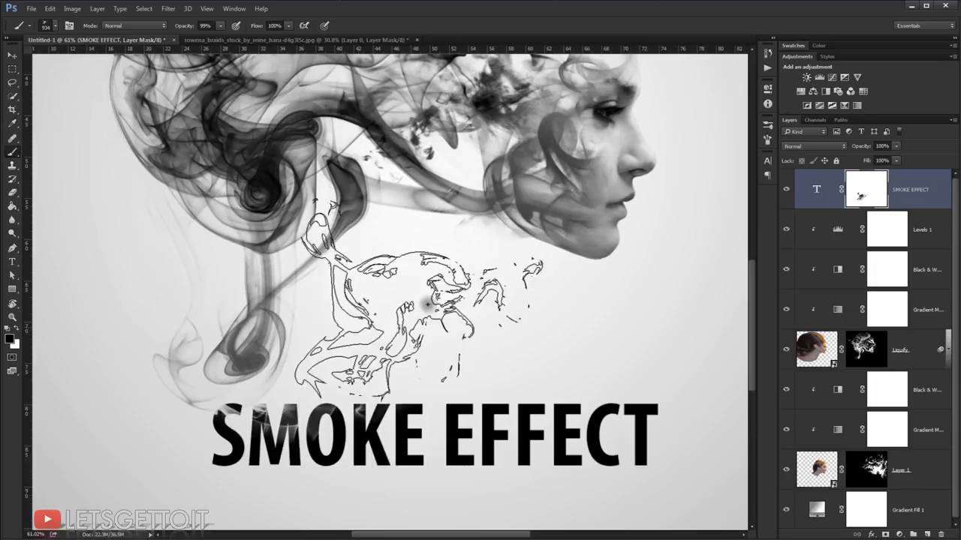
Step: Change the SMOKE EFFECT text color to dark gray #3f3f3f
scroll(510, 293, "down", 2)
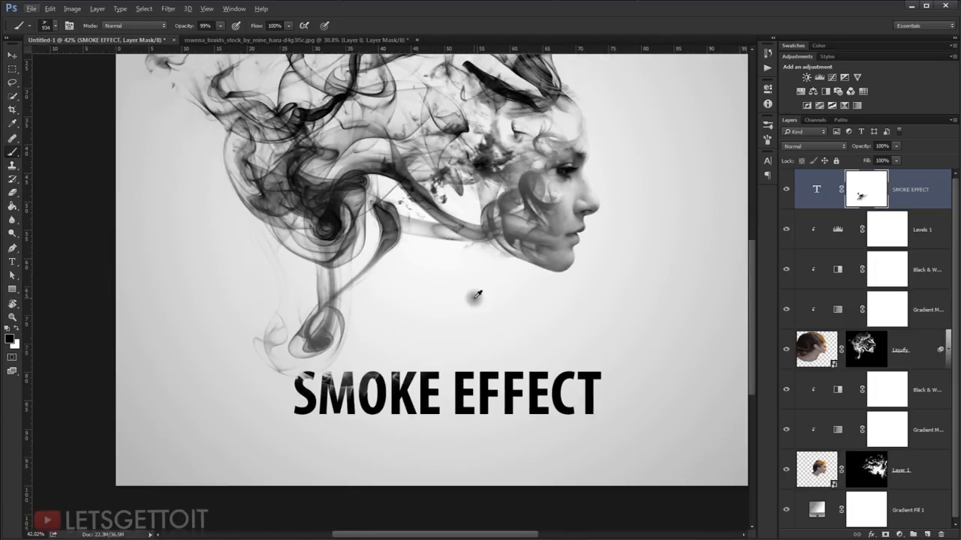
double_click(818, 188)
left_click(370, 25)
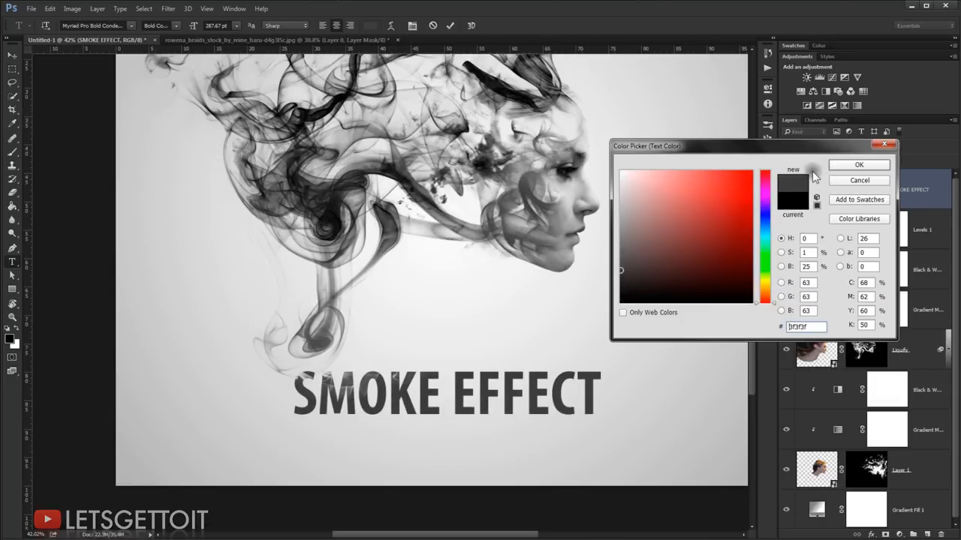
left_click(857, 165)
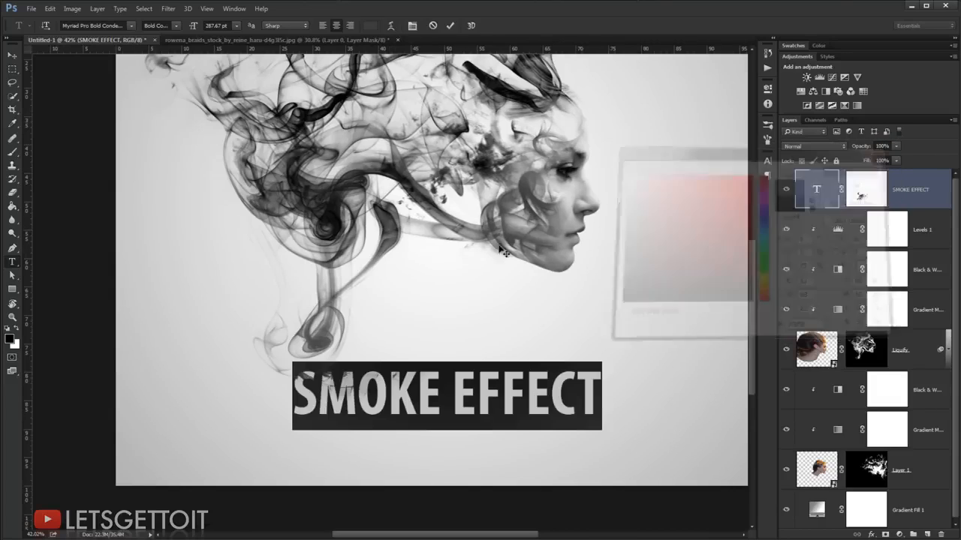
left_click(12, 55)
Step: Target the SMOKE EFFECT layer's mask and choose the 2437 px smoke brush
left_click(864, 184)
right_click(411, 266)
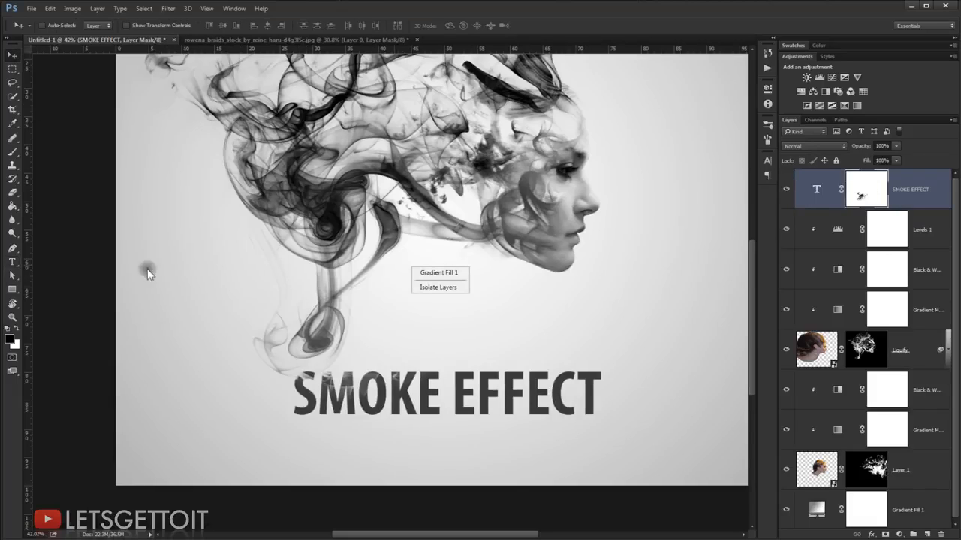
left_click(13, 153)
left_click(13, 153)
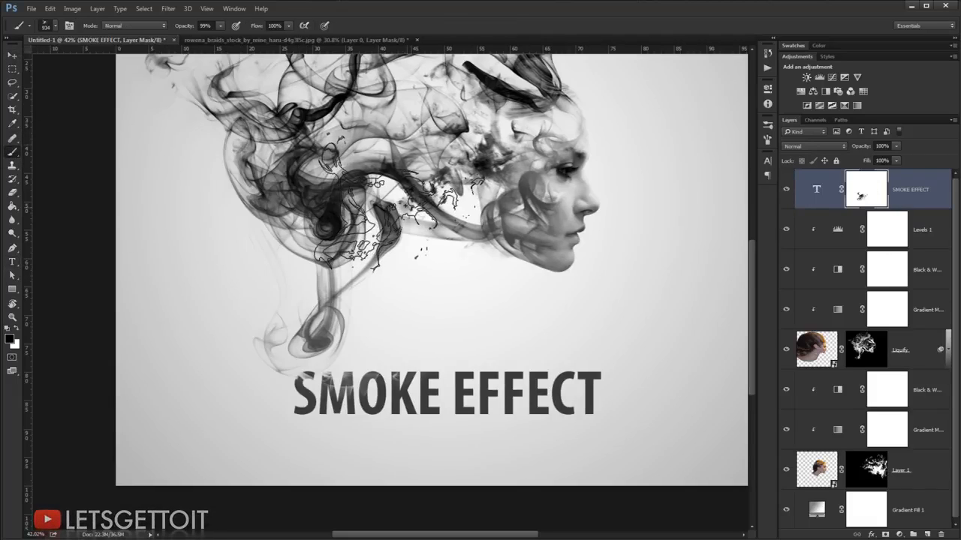
right_click(411, 207)
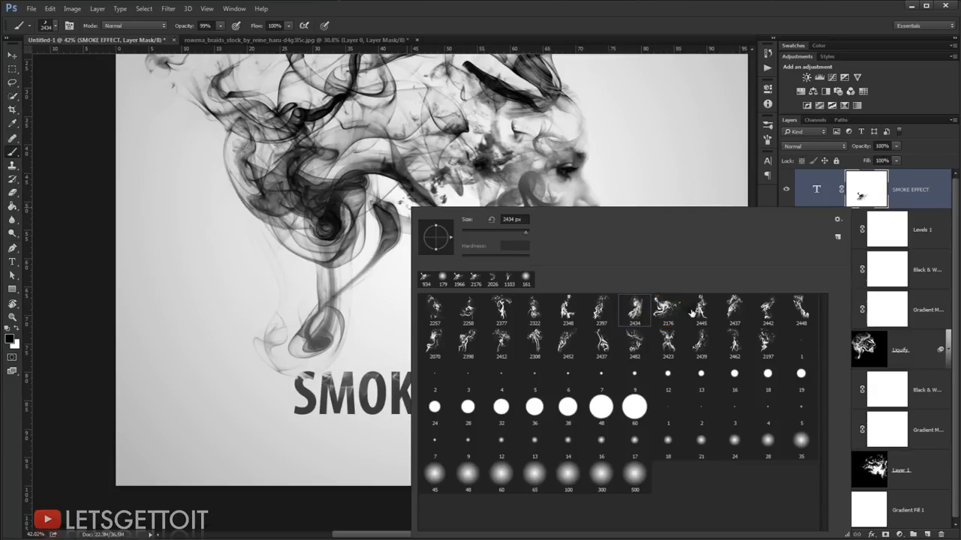
left_click(602, 3)
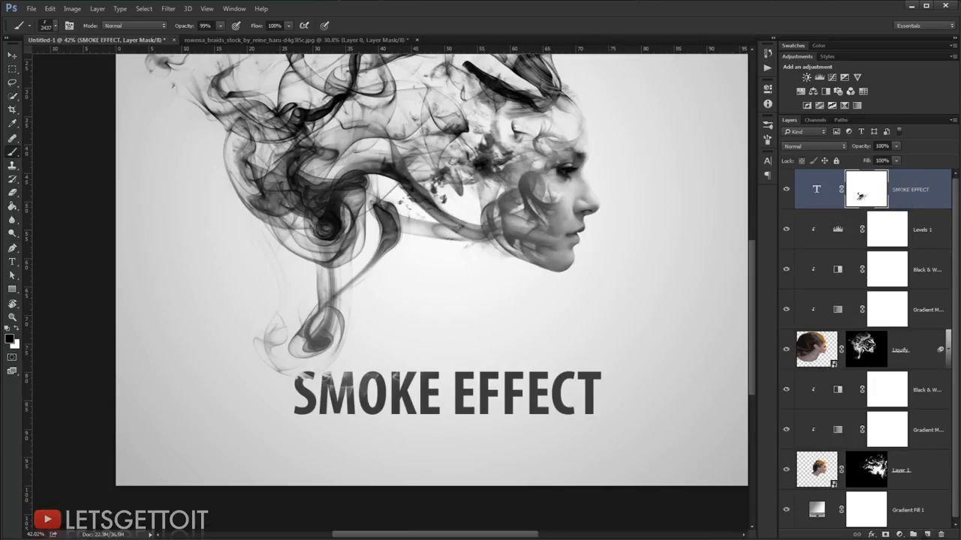
Step: Create a new layer above the SMOKE EFFECT text and reduce the smoke brush to 420 px to fit the lowest curl
left_click(929, 533)
mouse_move(404, 304)
left_mouse_down()
mouse_move(301, 321)
mouse_move(275, 337)
left_mouse_up()
scroll(302, 333, "up", 4)
left_click_drag(373, 321, 255, 345)
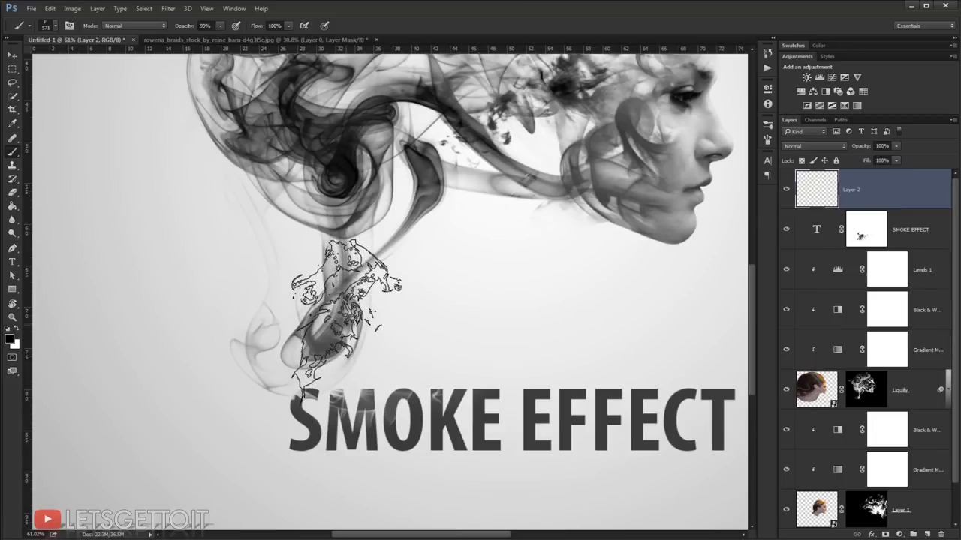
left_click_drag(347, 325, 397, 374)
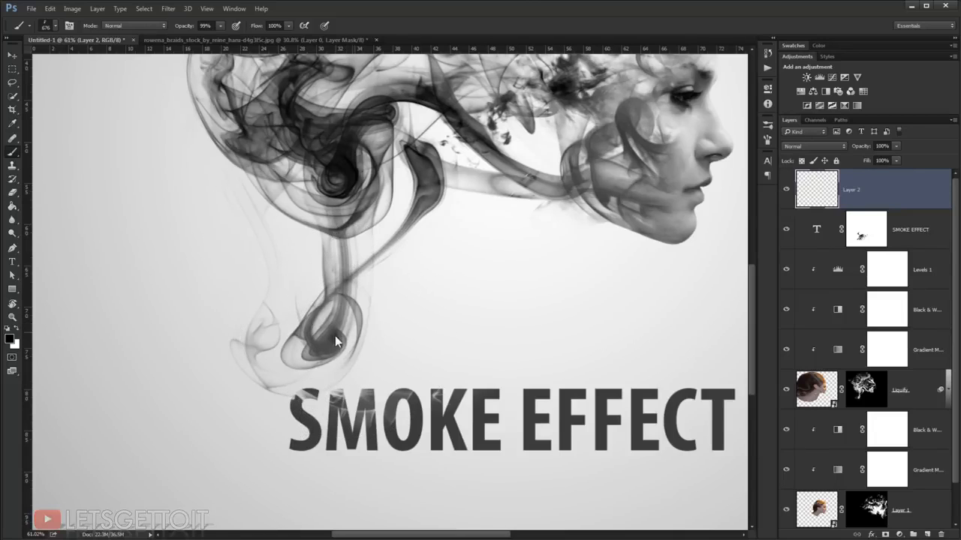
left_click_drag(346, 341, 332, 326)
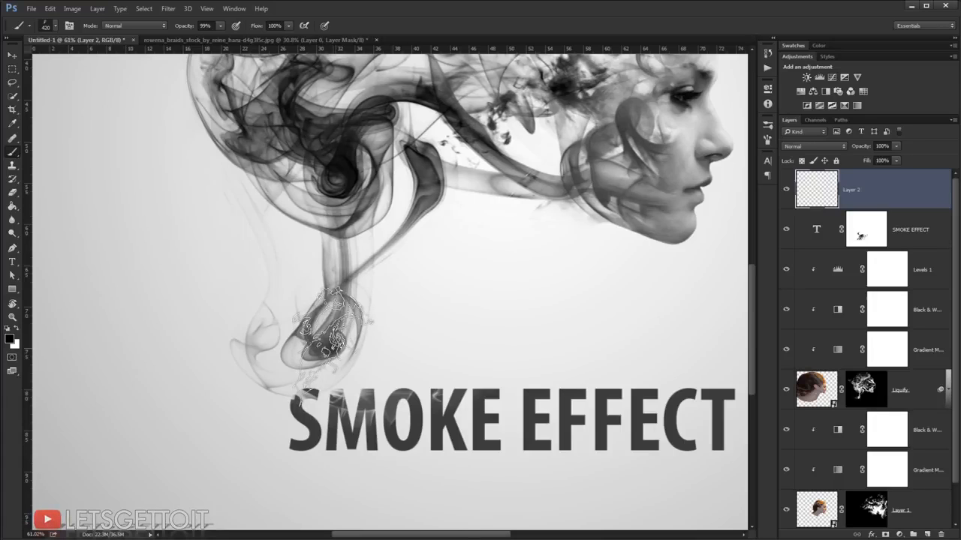
Step: Set the foreground color to #464545 sampled from the text and stamp smoke on the new layer between the lowest curl and the letter S
left_click(9, 338)
left_click(298, 401)
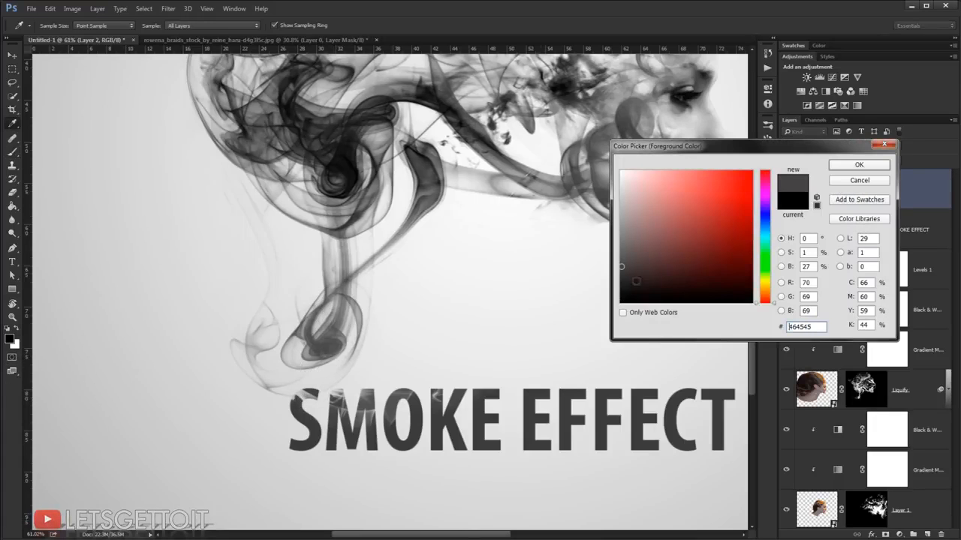
left_click(849, 166)
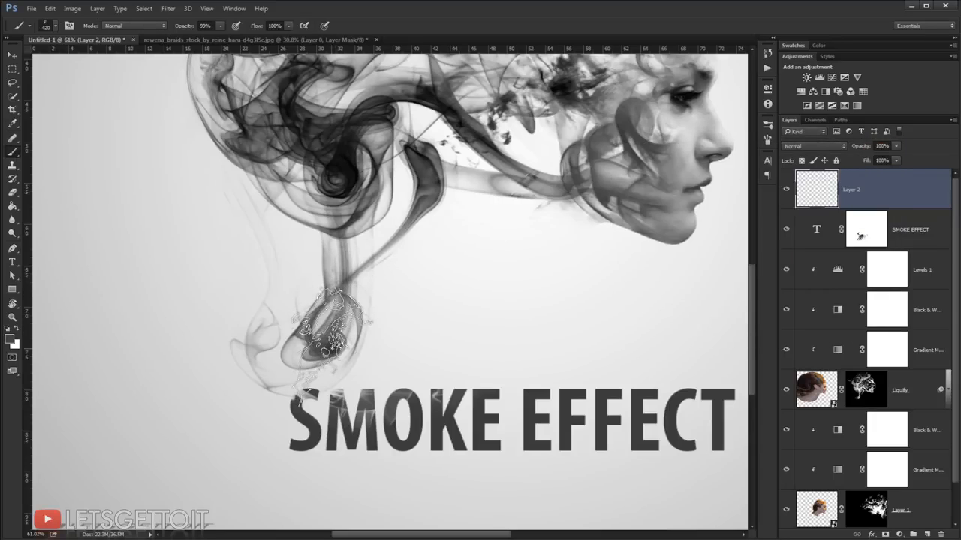
left_click(335, 347)
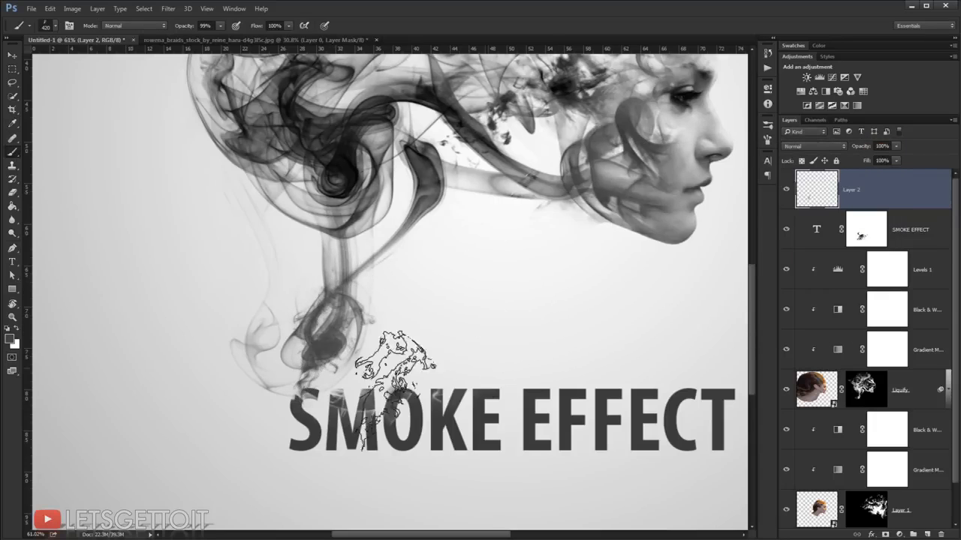
Step: Target the SMOKE EFFECT layer's mask and choose the 100 px soft round brush
scroll(390, 361, "up", 1)
scroll(416, 390, "down", 3)
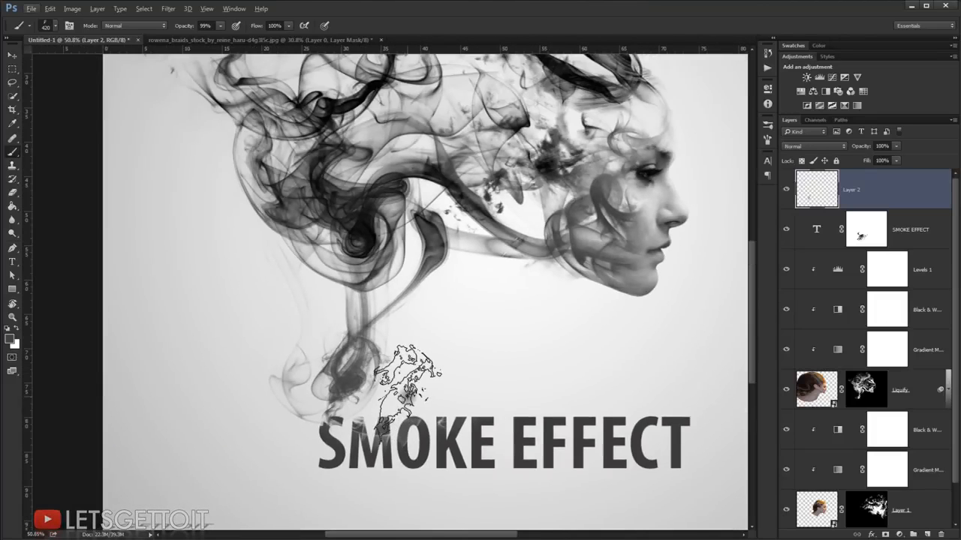
left_click(858, 235)
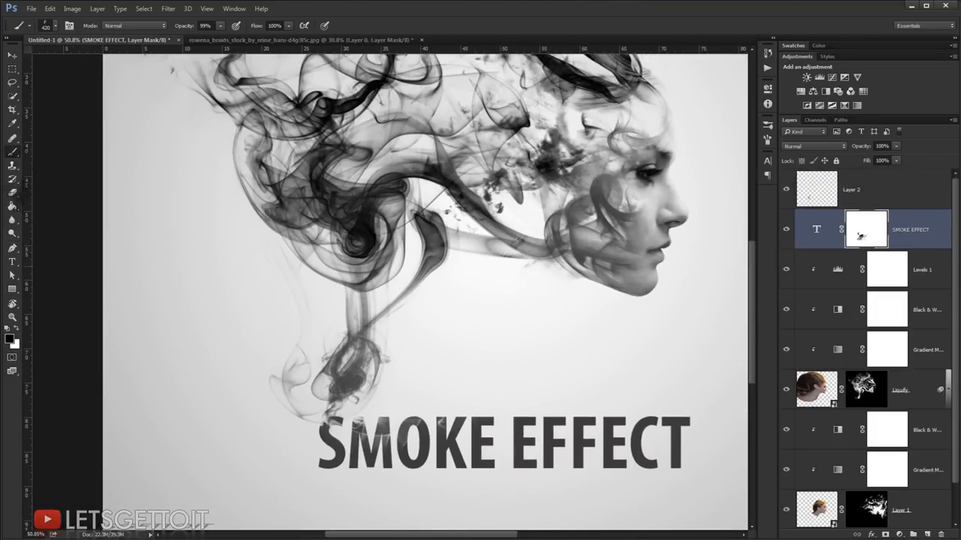
right_click(512, 234)
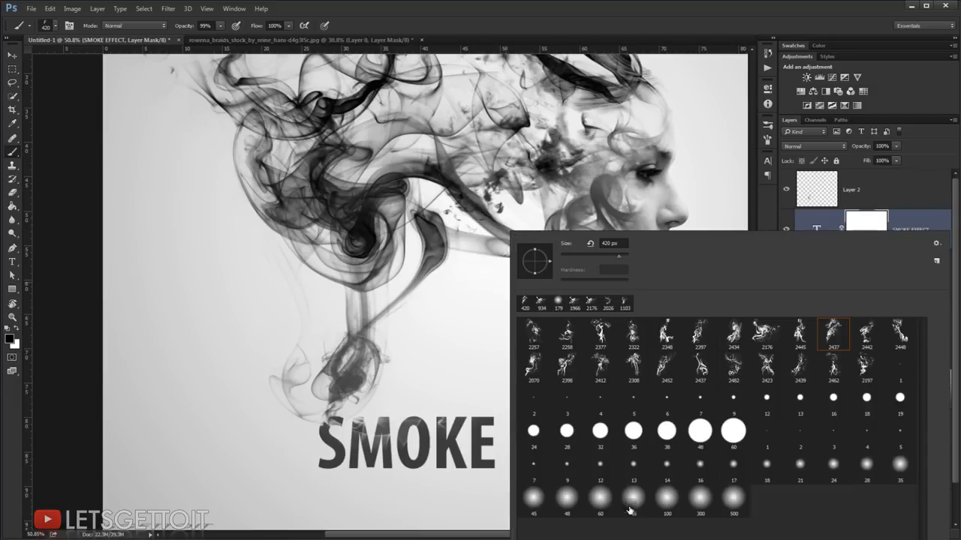
left_click(668, 495)
left_click(694, 4)
Step: Reduce the soft brush to 40 px and mask away the dark upper tip of the letter S
mouse_move(384, 354)
left_mouse_down()
mouse_move(369, 361)
mouse_move(381, 383)
mouse_move(372, 429)
left_mouse_up()
scroll(353, 403, "up", 8)
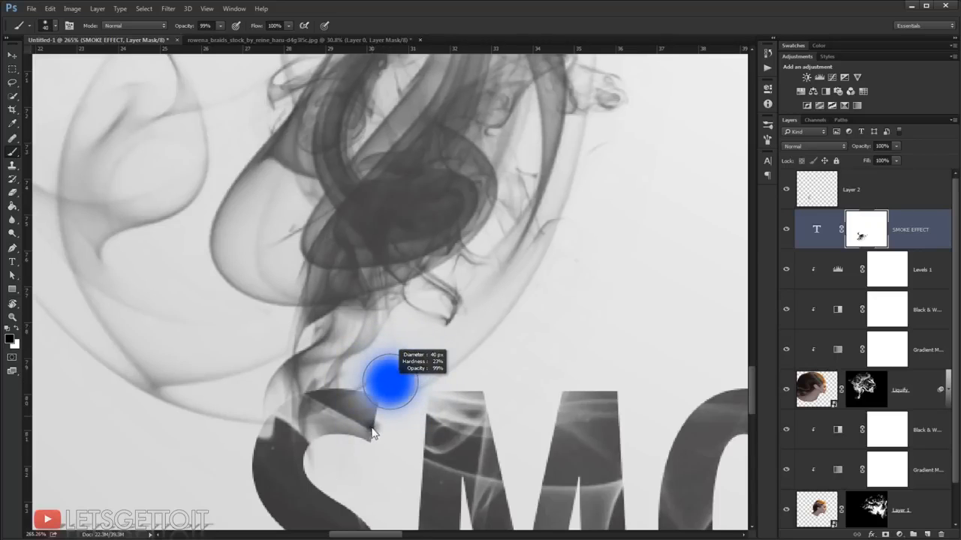
mouse_move(375, 386)
left_mouse_down()
mouse_move(338, 375)
mouse_move(348, 368)
mouse_move(295, 375)
mouse_move(378, 397)
left_mouse_up()
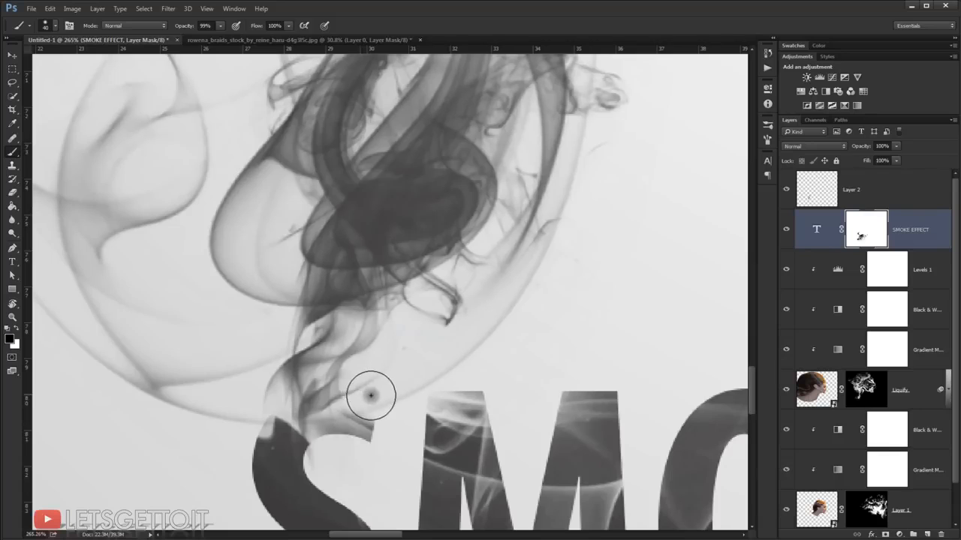
Step: Enlarge the soft brush to 99 px and fade the top of the letter M on the text mask
scroll(501, 368, "down", 2)
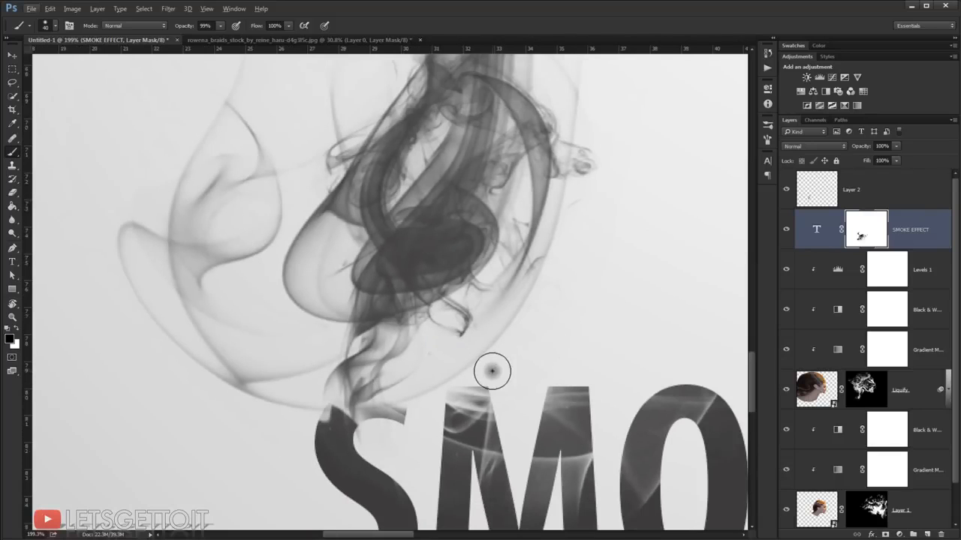
mouse_move(526, 368)
left_mouse_down()
mouse_move(388, 348)
mouse_move(454, 368)
left_mouse_up()
left_click(431, 349)
Step: Target Layer 2 and choose the 2442 px smoke brush
scroll(449, 319, "down", 1)
scroll(449, 319, "down", 3)
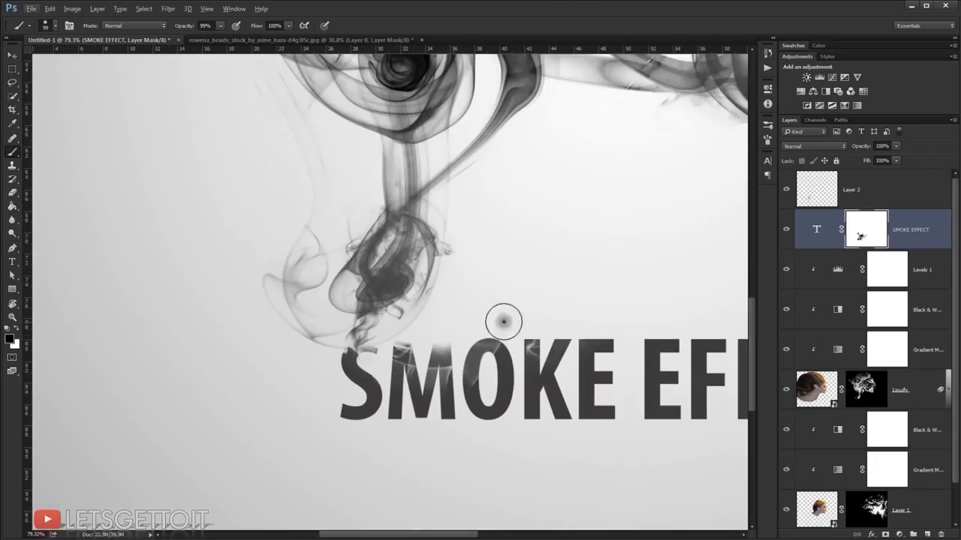
scroll(481, 326, "down", 2)
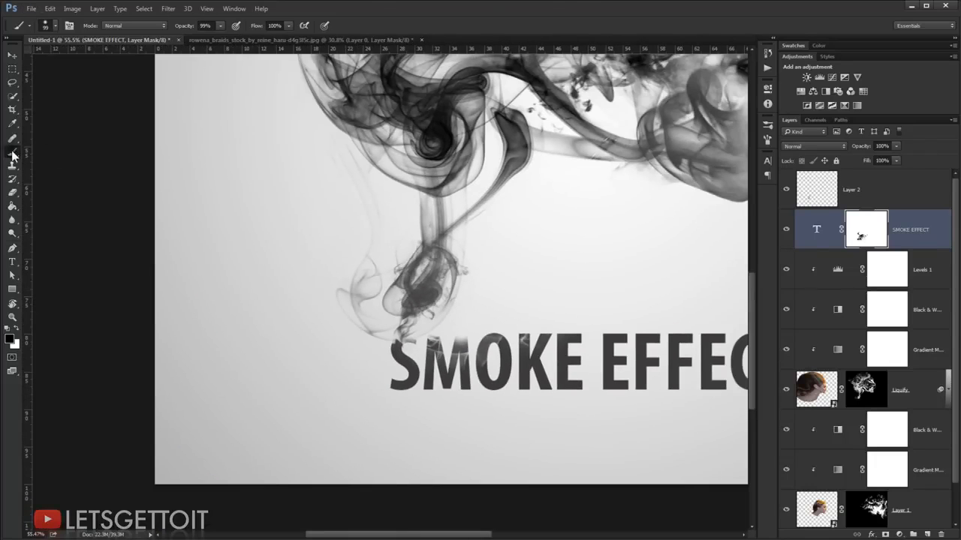
left_click(808, 182)
right_click(485, 298)
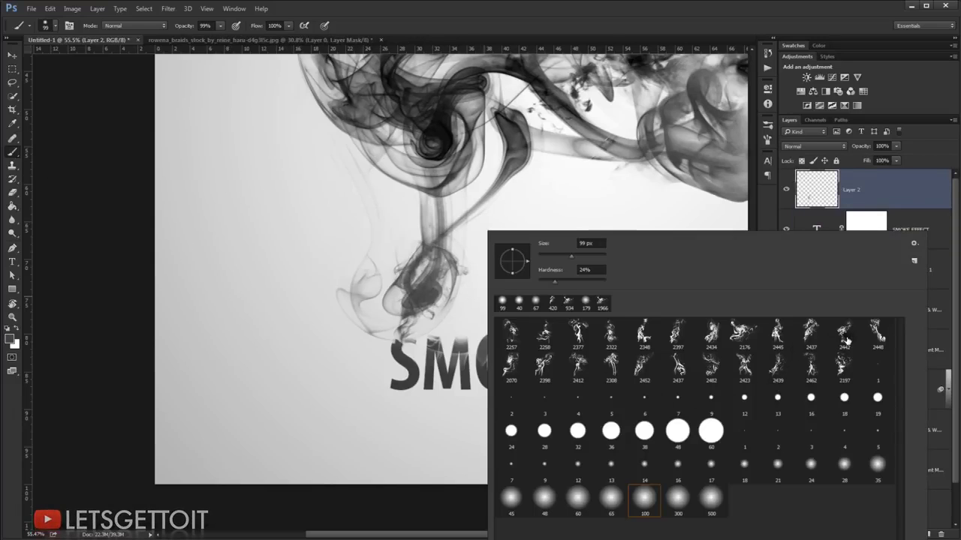
left_click(848, 339)
left_click(653, 208)
Step: Resize the smoke brush to 798 px and stamp smoke over the column between the hair and the text
left_click_drag(542, 275, 303, 299)
left_click_drag(452, 240, 410, 240)
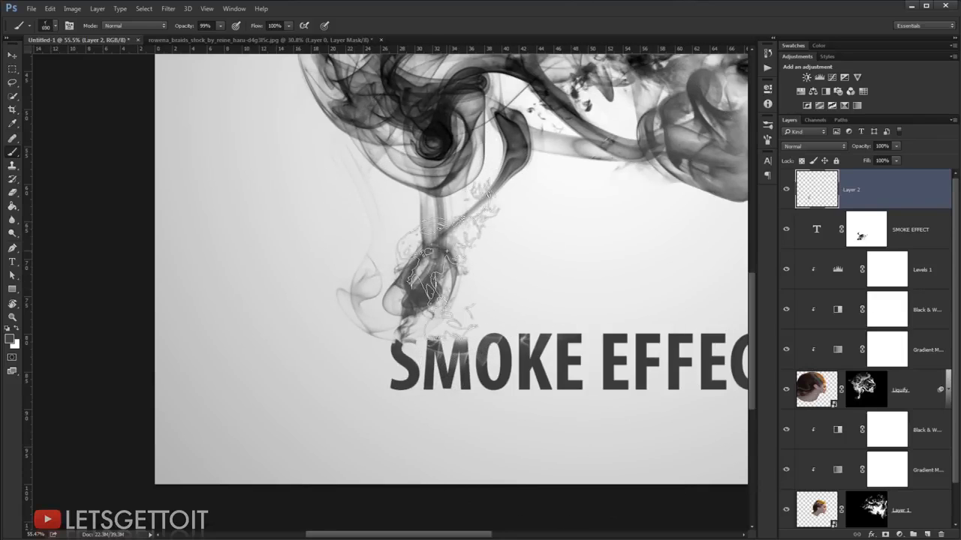
left_click_drag(456, 259, 466, 259)
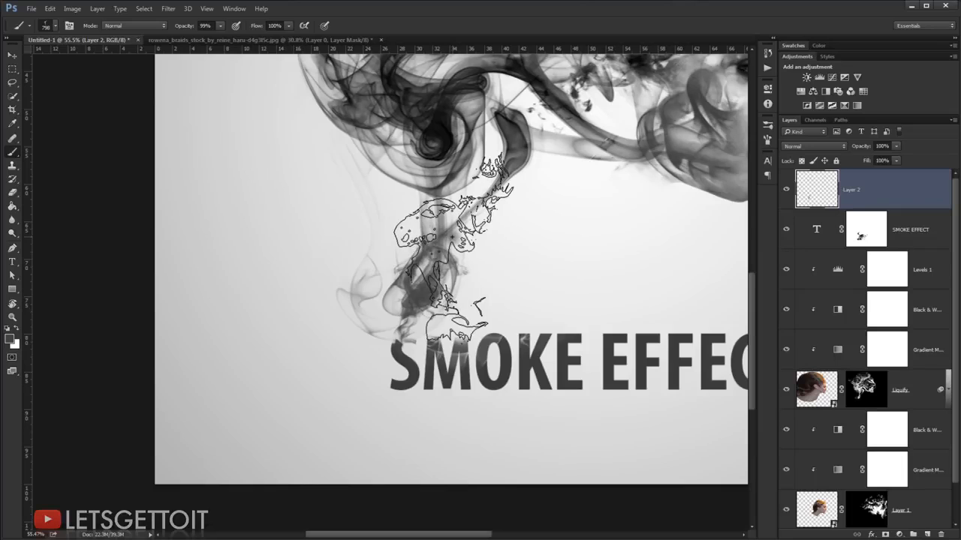
left_click(452, 237)
Step: Set the opacity of Layer 2 to 77%
scroll(553, 225, "down", 5)
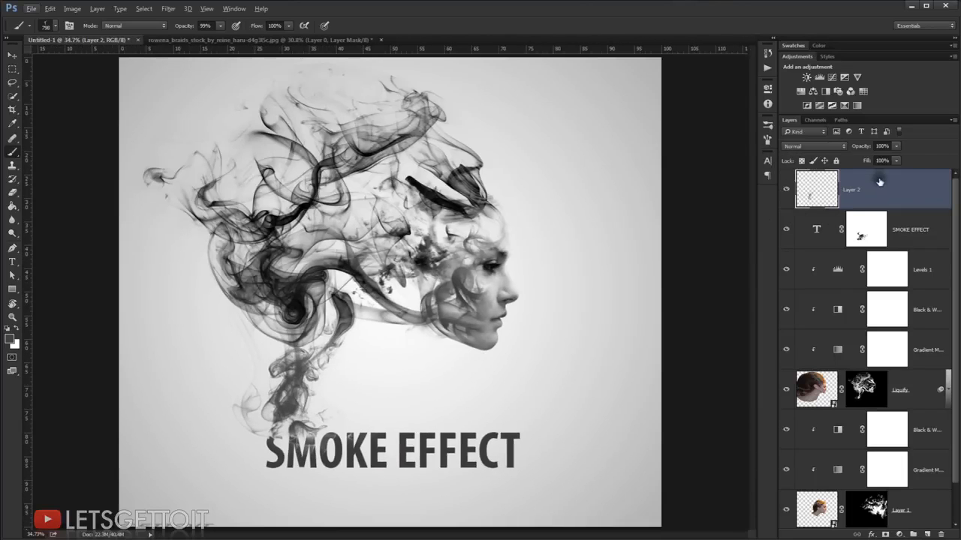
left_click(856, 147)
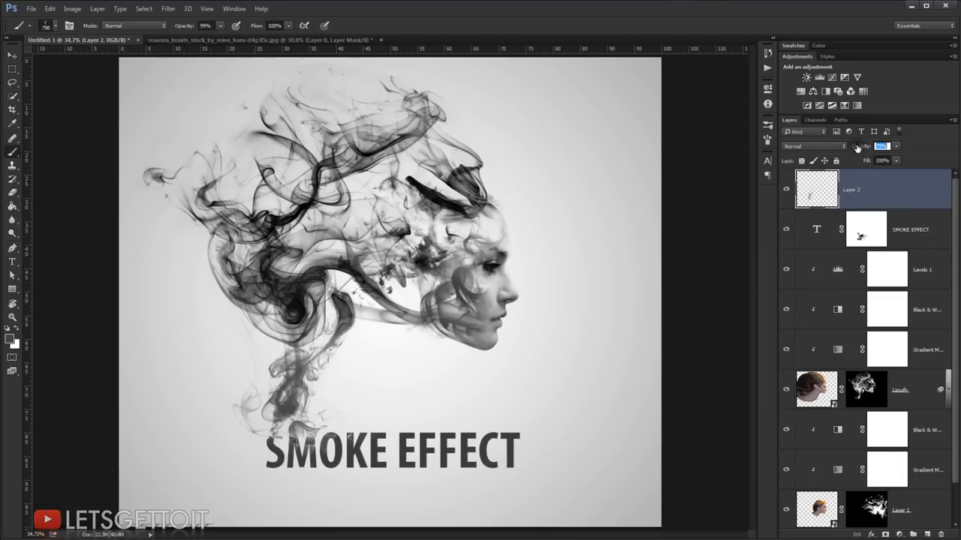
type("77")
key("Return")
Step: Add an Exposure adjustment layer above all layers, set its offset to +0.0041, and slightly lower the gamma correction to darken the image
scroll(562, 294, "down", 3)
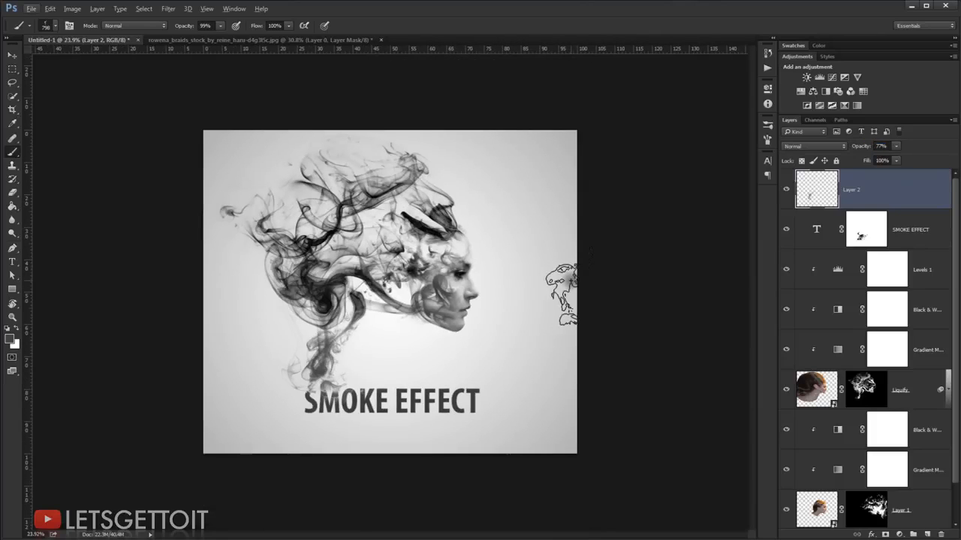
scroll(561, 294, "up", 3)
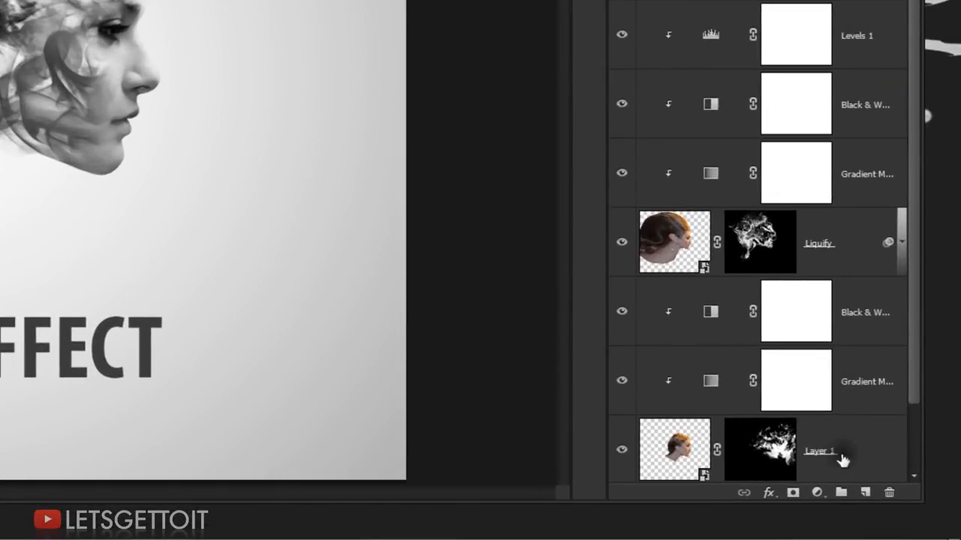
left_click(818, 494)
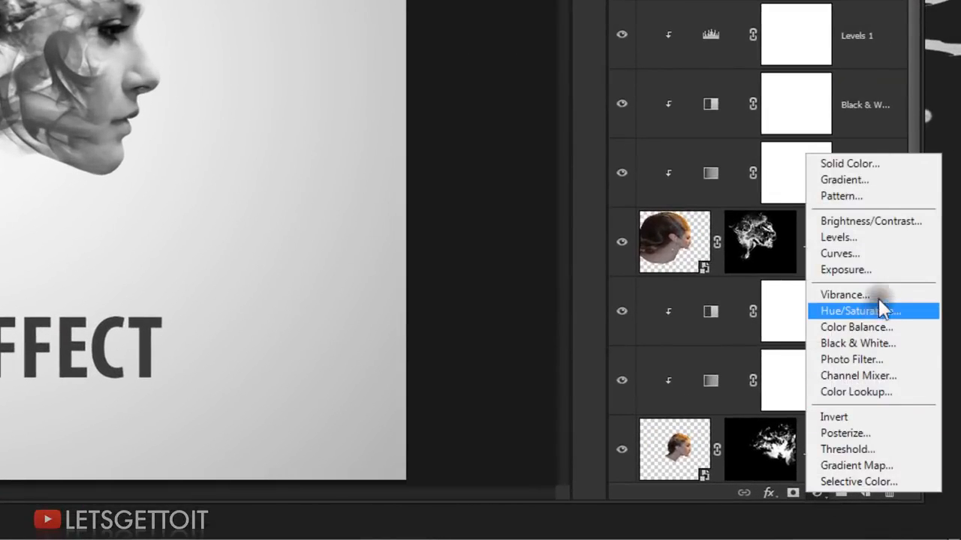
left_click(820, 267)
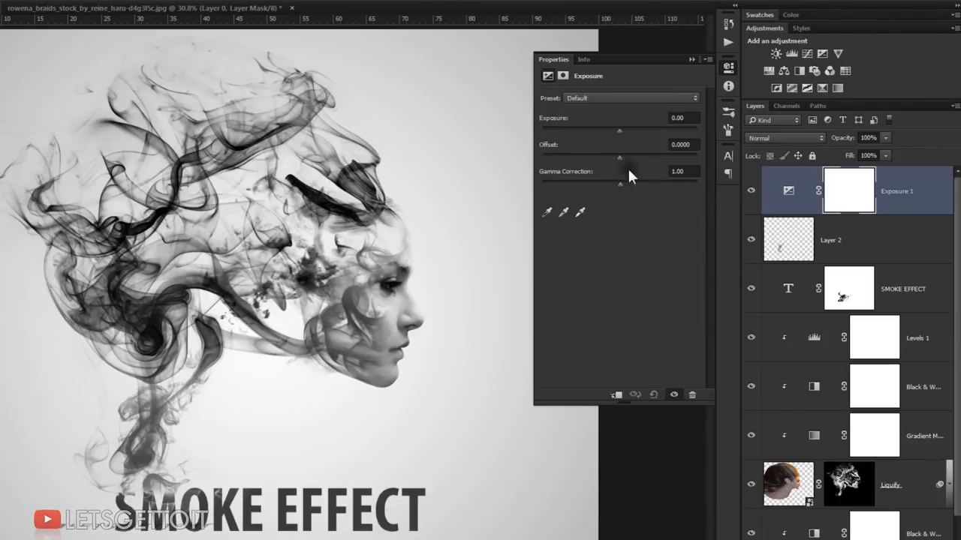
left_click_drag(618, 154, 619, 155)
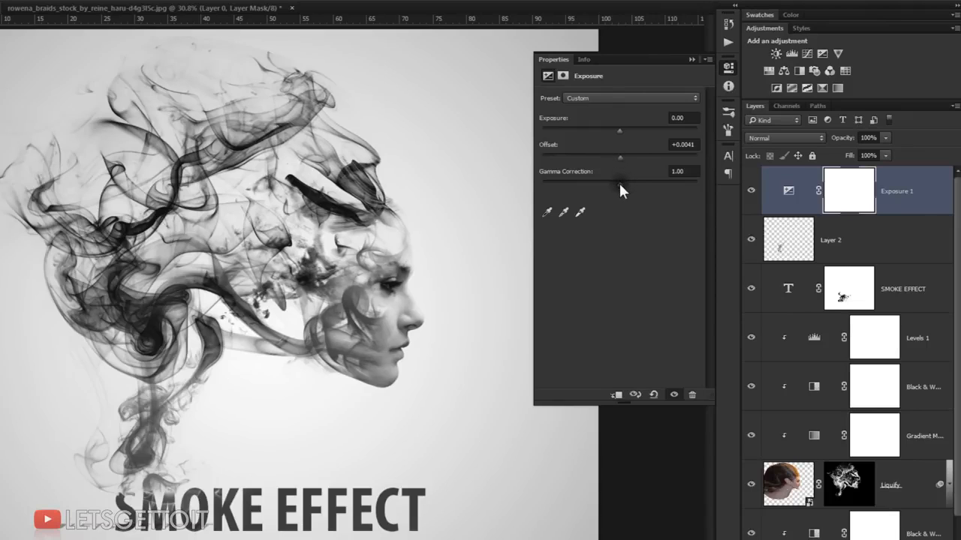
left_click_drag(625, 184, 629, 184)
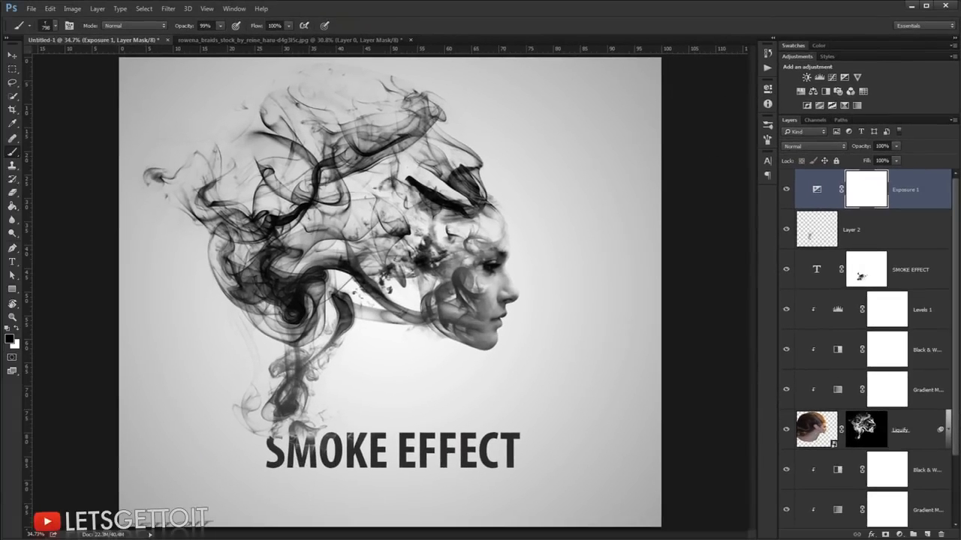
Step: Hide the interface panels and review the finished smoke portrait with its text
scroll(397, 306, "down", 1)
key("Tab")
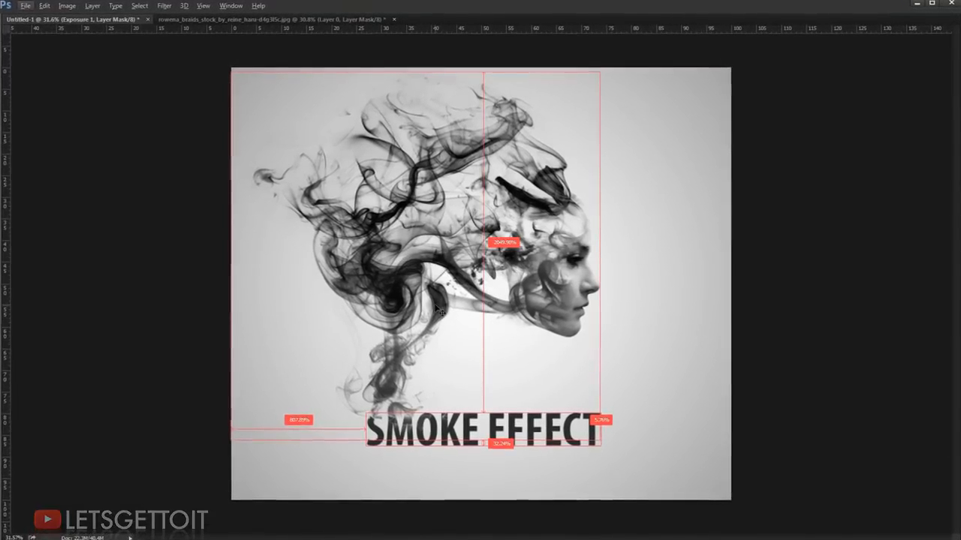
scroll(438, 307, "up", 1)
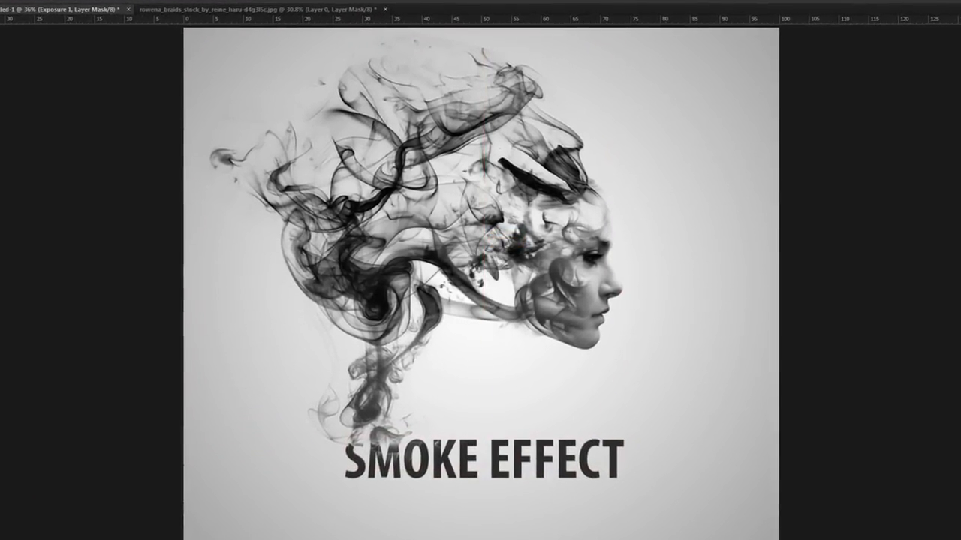